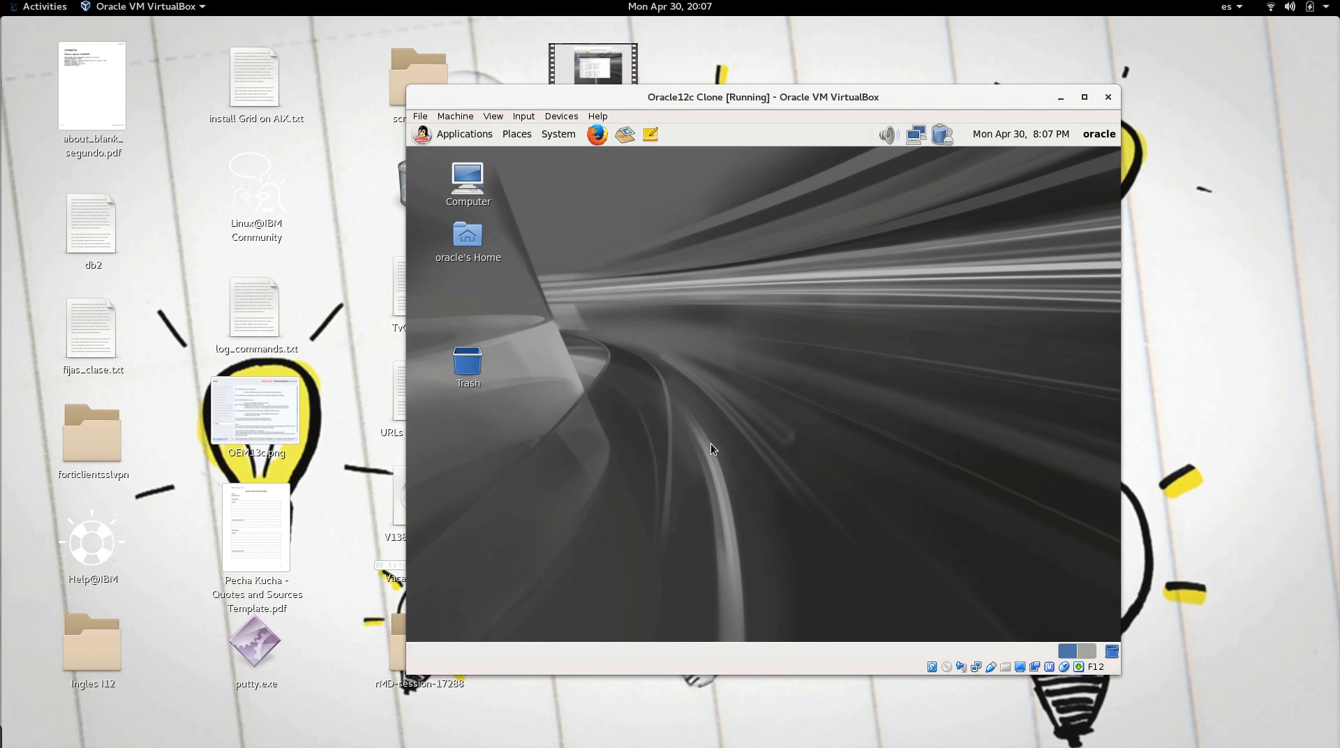
Step: Right-click the Oracle12c Clone guest desktop to bring up its context menu
{"action": "right_click", "coordinate": [669, 319]}
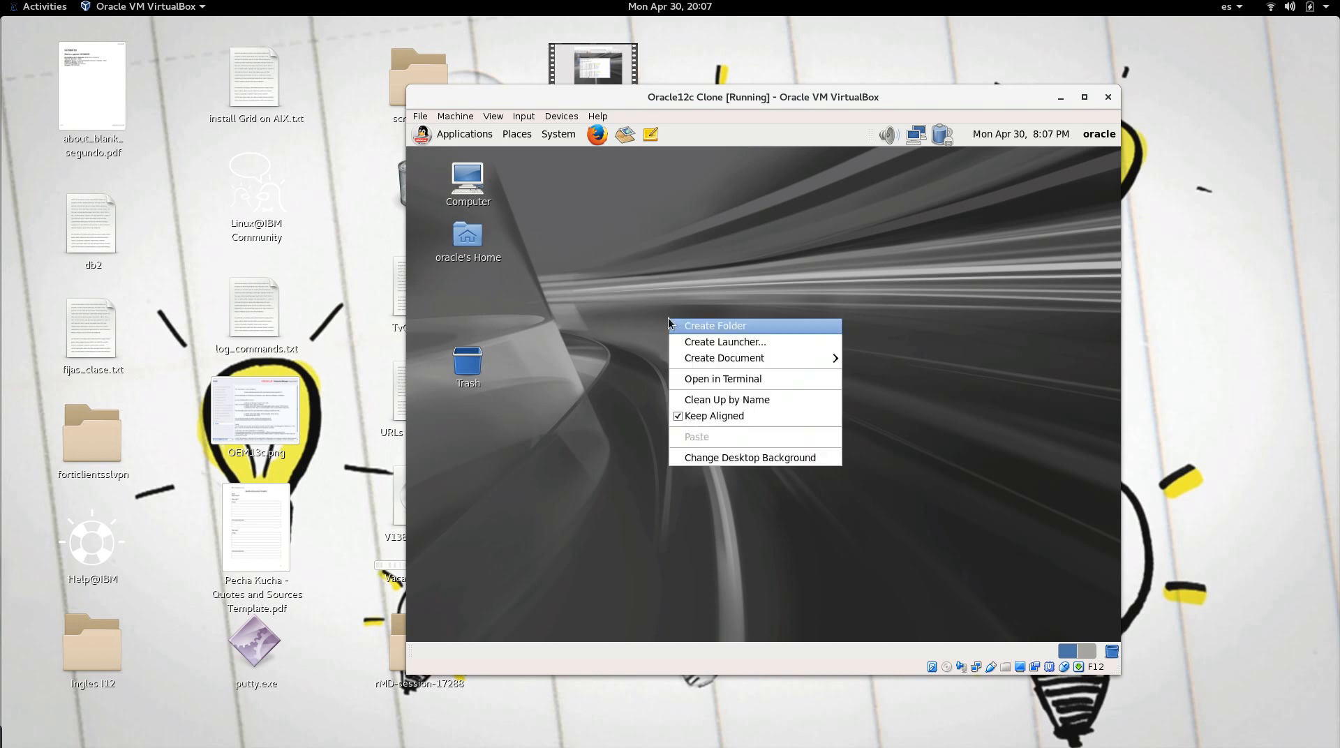
Step: Open a terminal, go to /stage and list its contents with ls -ltr
{"action": "left_click", "coordinate": [699, 386]}
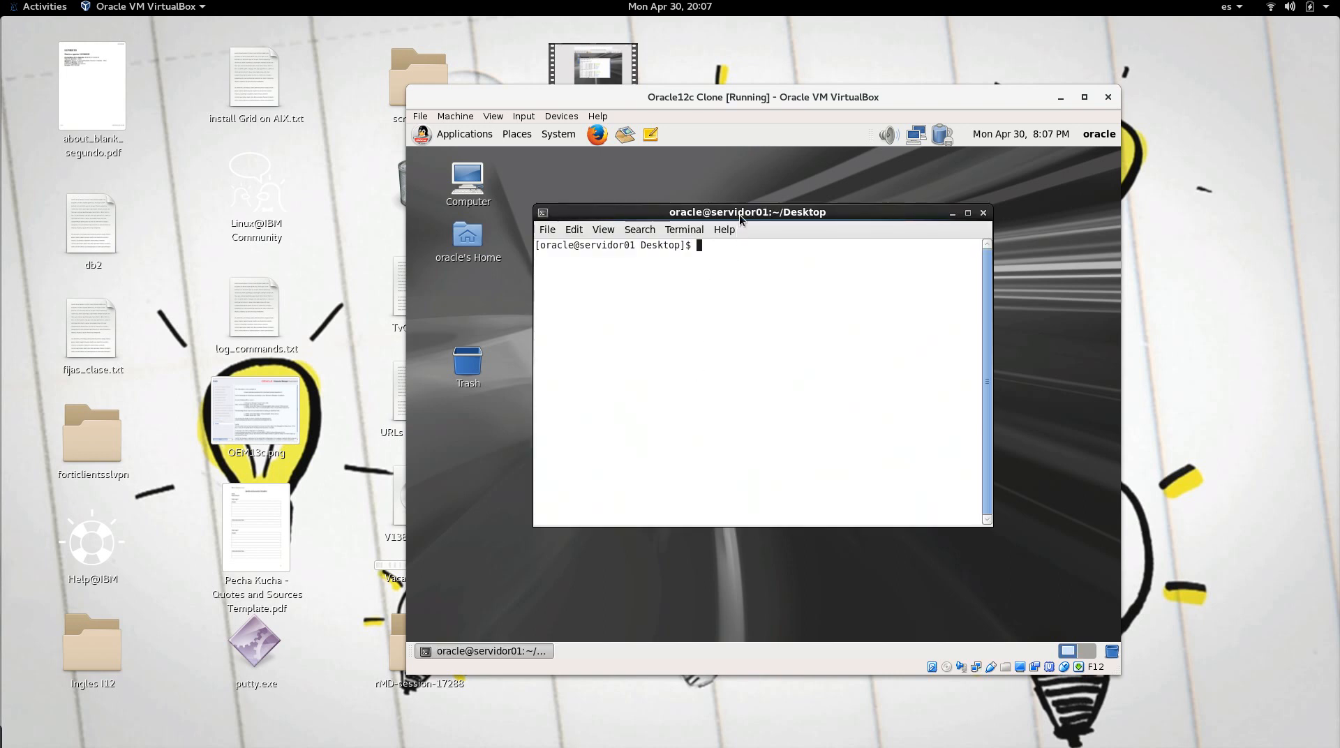
{"action": "left_click_drag", "start_coordinate": [739, 215], "coordinate": [731, 216]}
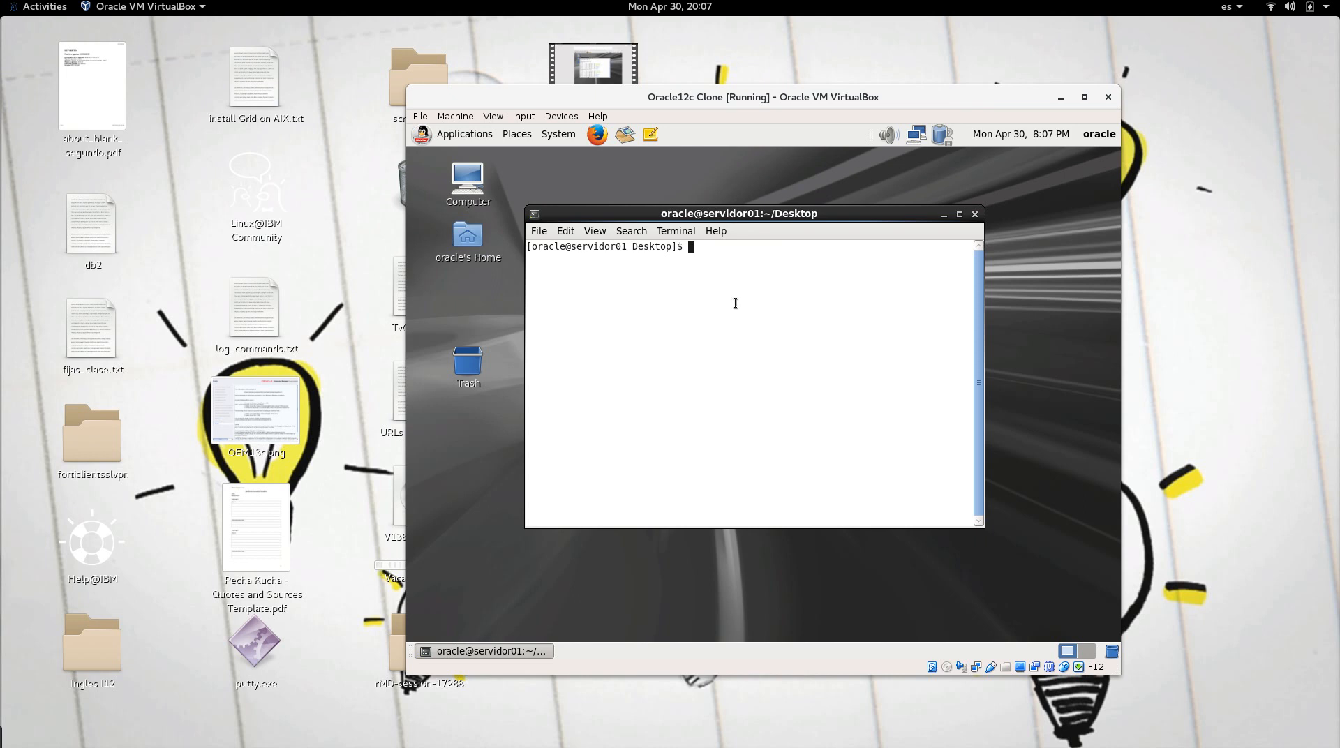
{"action": "type", "text": "cd"}
{"action": "key", "text": "Return"}
{"action": "type", "text": "cd /sta"}
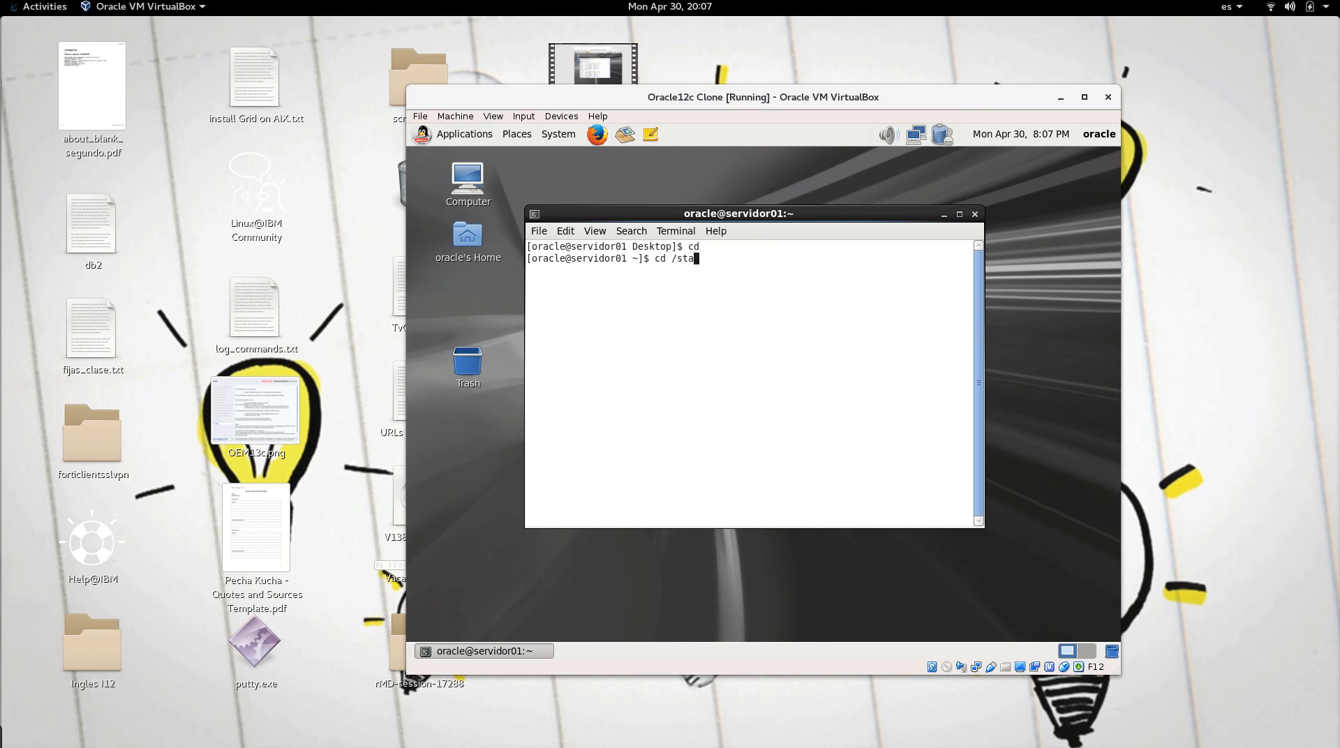
{"action": "key", "text": "Tab"}
{"action": "key", "text": "Return"}
{"action": "type", "text": "ls l"}
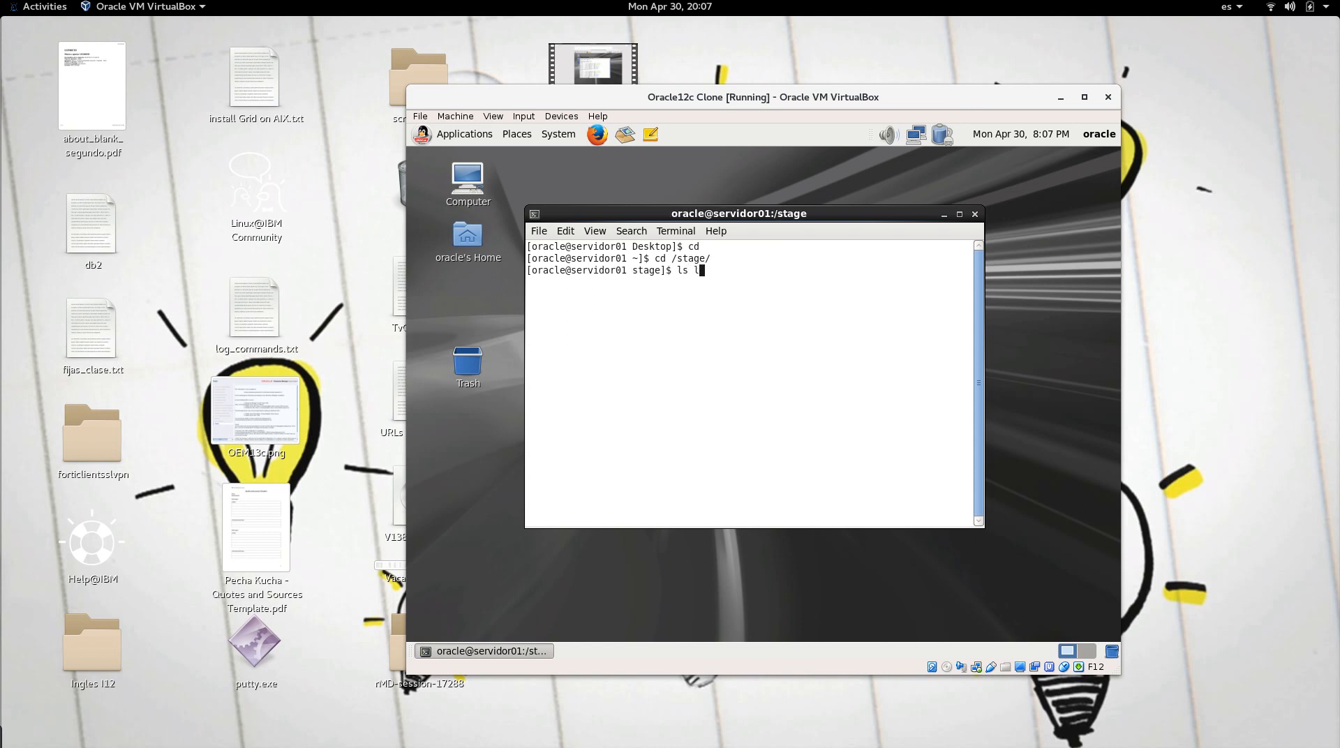
{"action": "key", "text": "BackSpace"}
{"action": "type", "text": "-ltr"}
{"action": "key", "text": "Return"}
Step: Enter /stage/database, list its files, and launch the installer with sh runInstaller
{"action": "type", "text": "cd data"}
{"action": "key", "text": "Tab"}
{"action": "key", "text": "Return"}
{"action": "type", "text": "ls -ltr"}
{"action": "key", "text": "Return"}
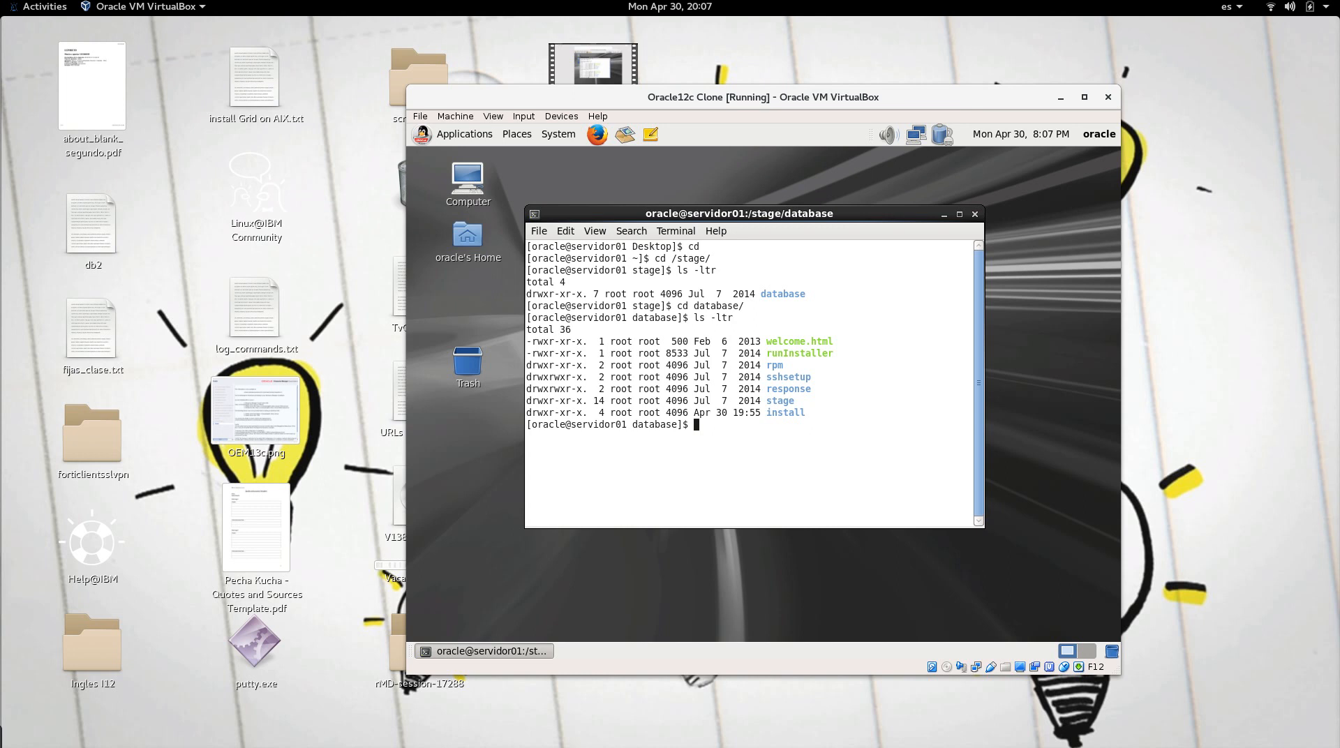
{"action": "double_click", "coordinate": [789, 354]}
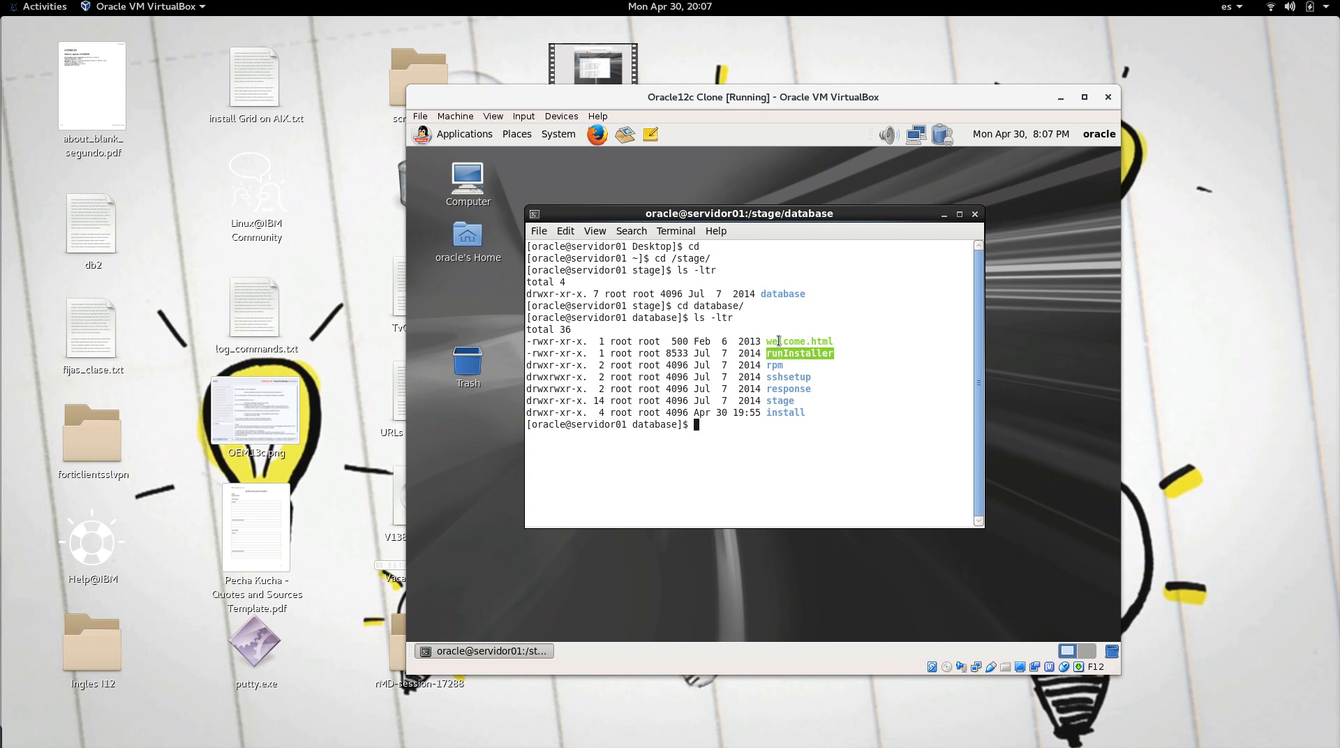
{"action": "type", "text": "sh"}
{"action": "type", "text": "runInstaller"}
{"action": "key", "text": "Return"}
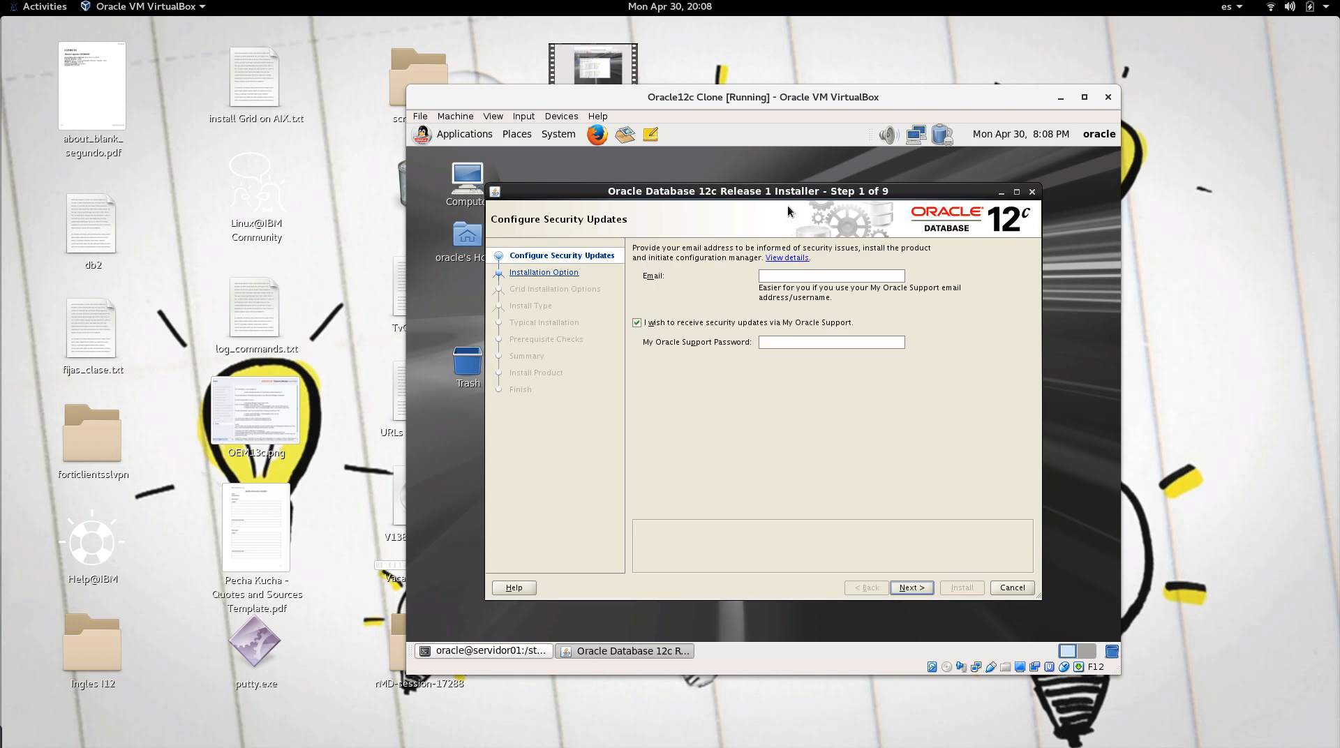
Step: Untick 'I wish to receive security updates' and continue, answering Yes to the no-email warning
{"action": "mouse_move", "coordinate": [786, 193]}
{"action": "left_mouse_down"}
{"action": "mouse_move", "coordinate": [785, 282]}
{"action": "mouse_move", "coordinate": [795, 210]}
{"action": "left_mouse_up"}
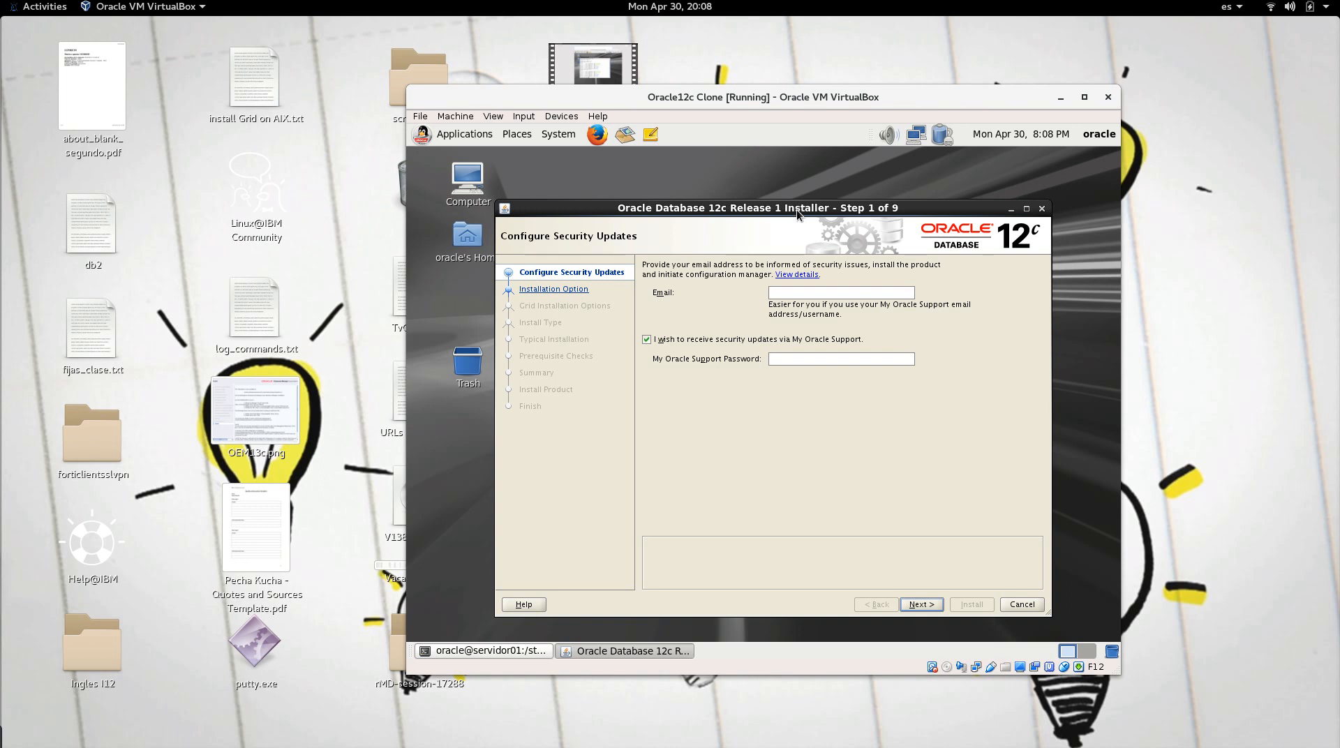
{"action": "left_click_drag", "start_coordinate": [798, 209], "coordinate": [780, 203]}
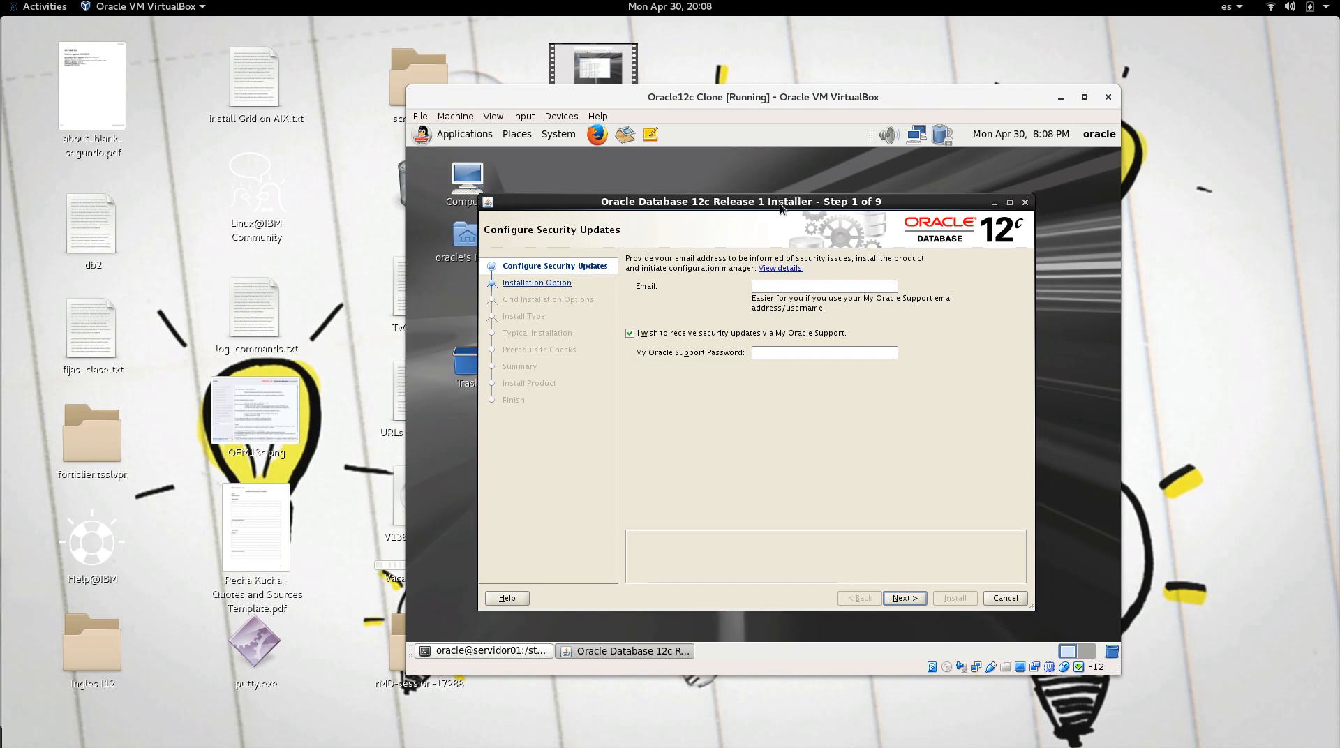
{"action": "left_click", "coordinate": [629, 334]}
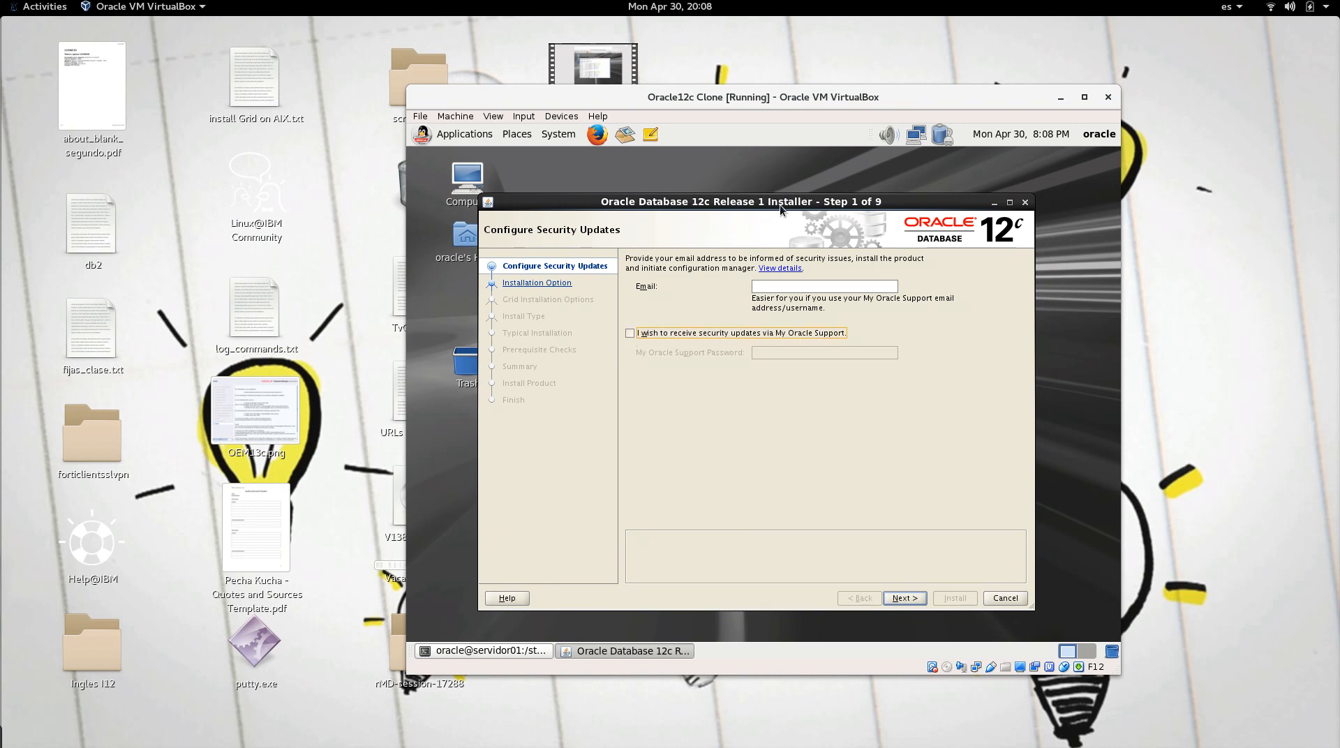
{"action": "left_click_drag", "start_coordinate": [781, 204], "coordinate": [779, 199]}
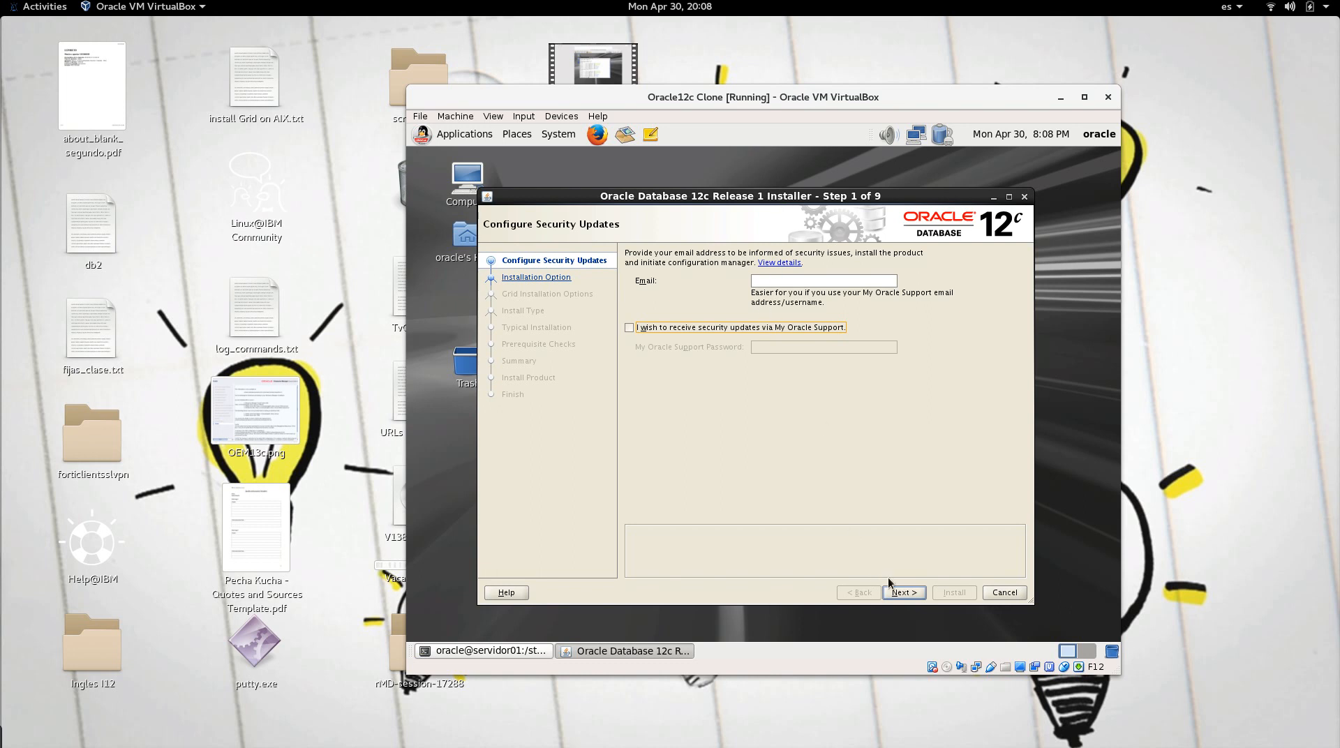
{"action": "left_click", "coordinate": [901, 592]}
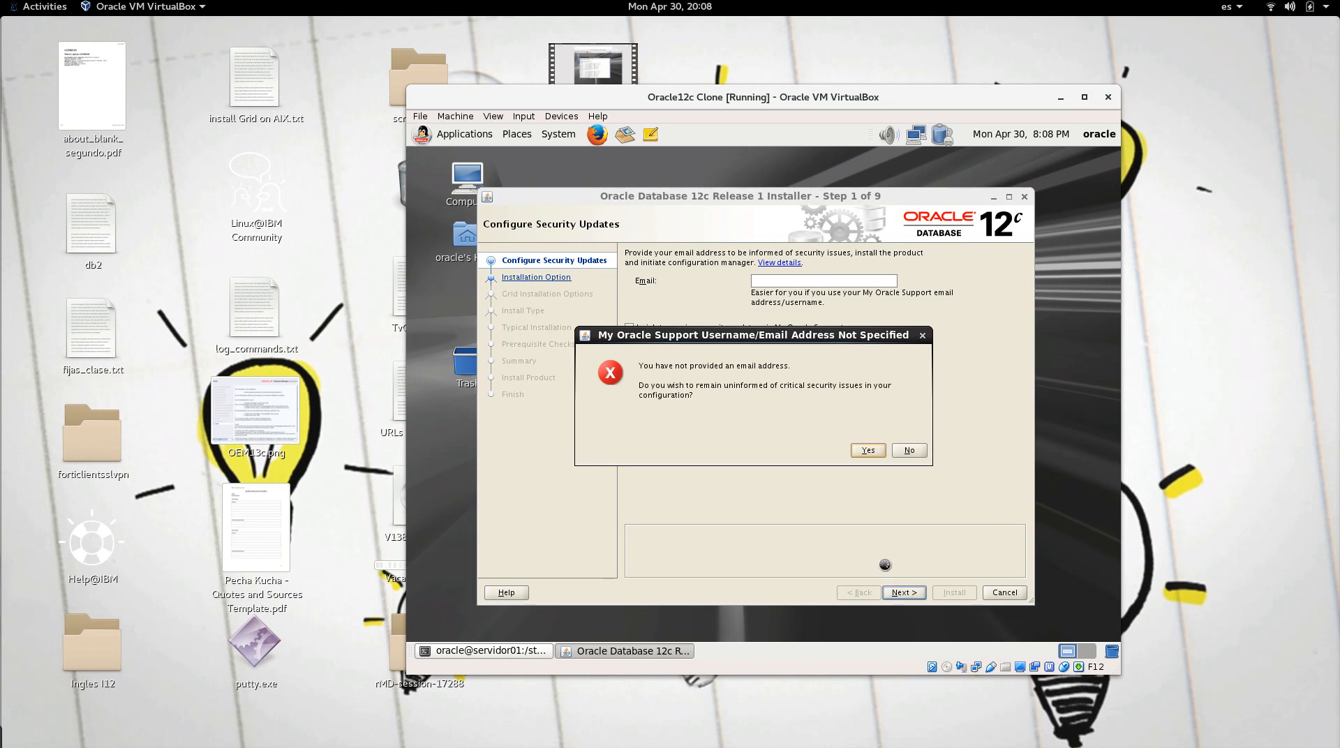
{"action": "left_click", "coordinate": [870, 452]}
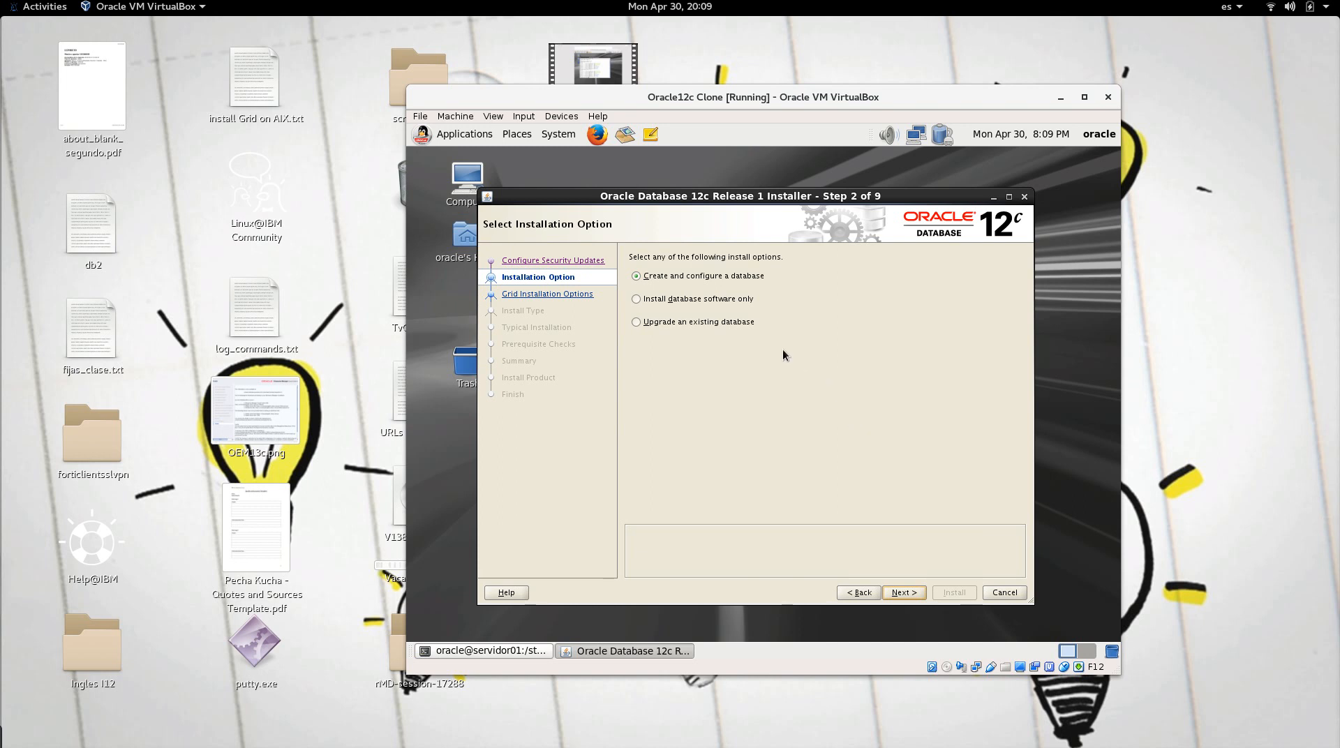
Step: Choose 'Install database software only', keeping single instance, English and Enterprise Edition
{"action": "left_click", "coordinate": [731, 302]}
{"action": "left_click", "coordinate": [908, 597]}
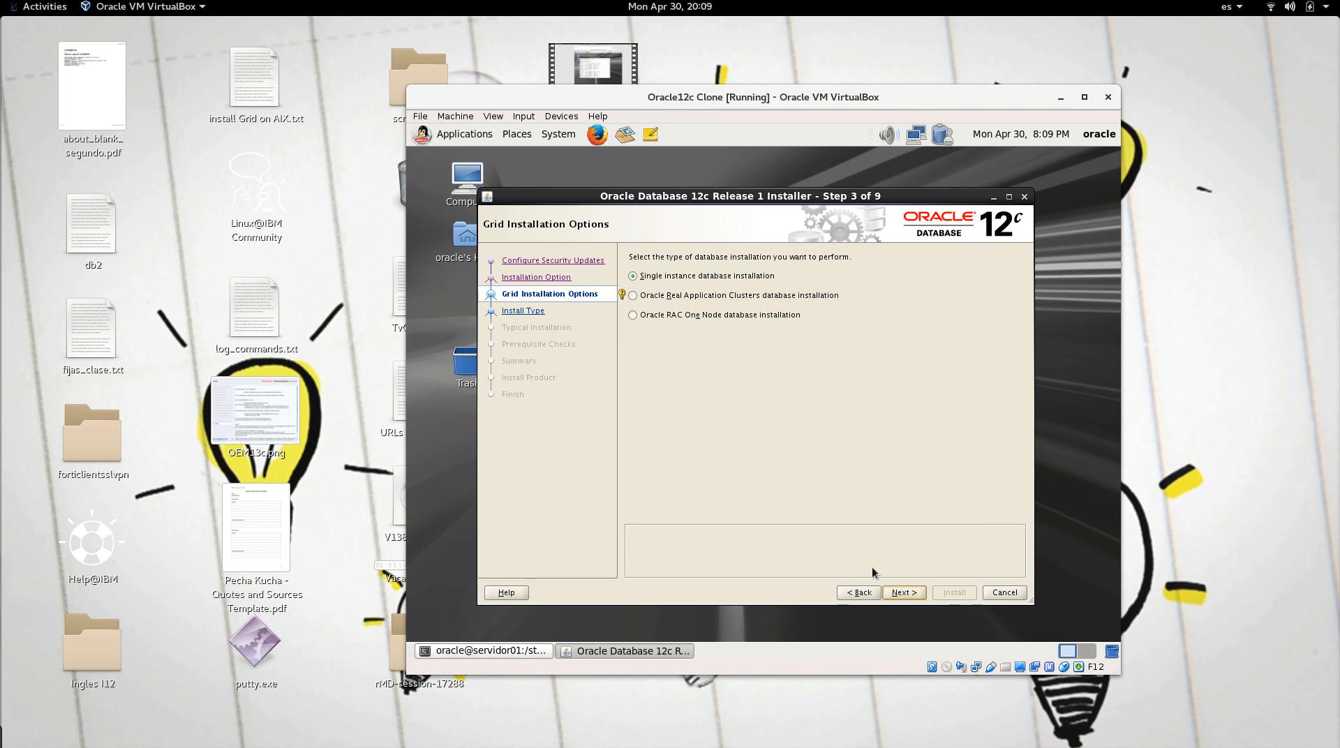
{"action": "left_click", "coordinate": [911, 596]}
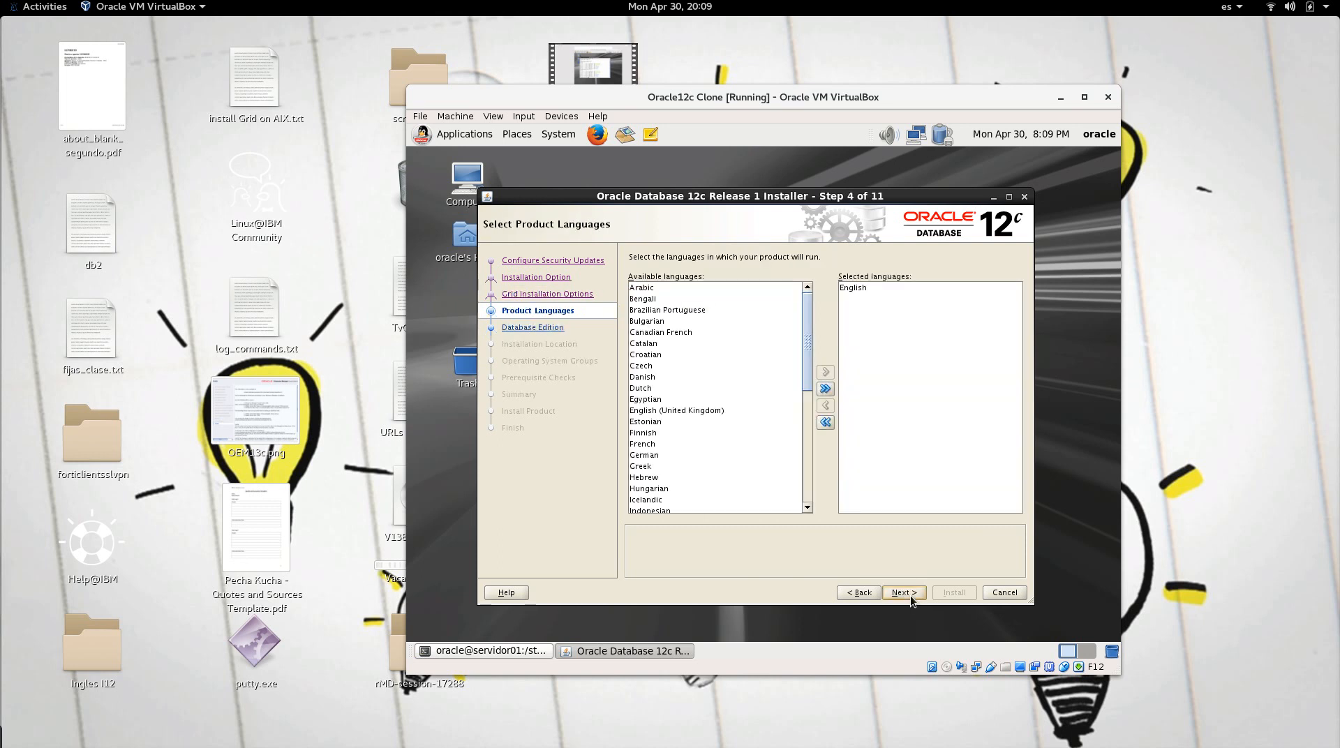
{"action": "left_click", "coordinate": [910, 596]}
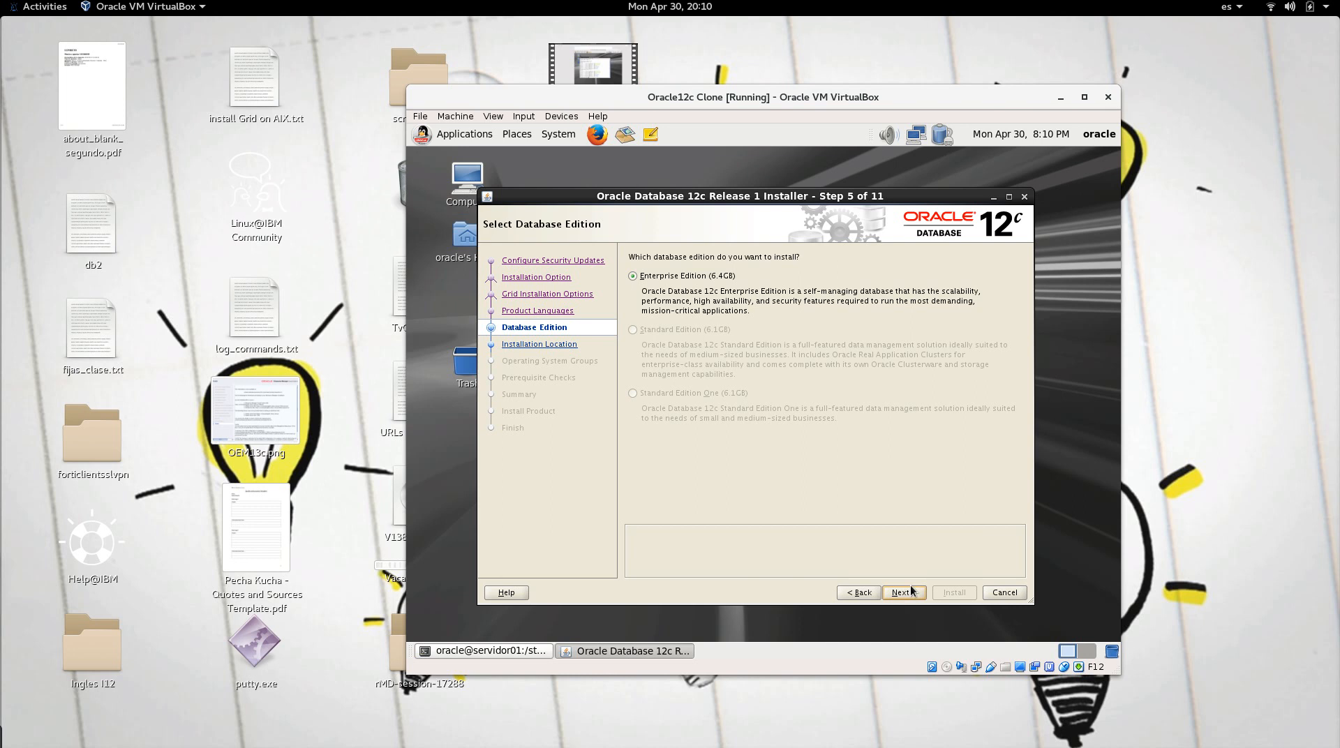
{"action": "left_click", "coordinate": [909, 592]}
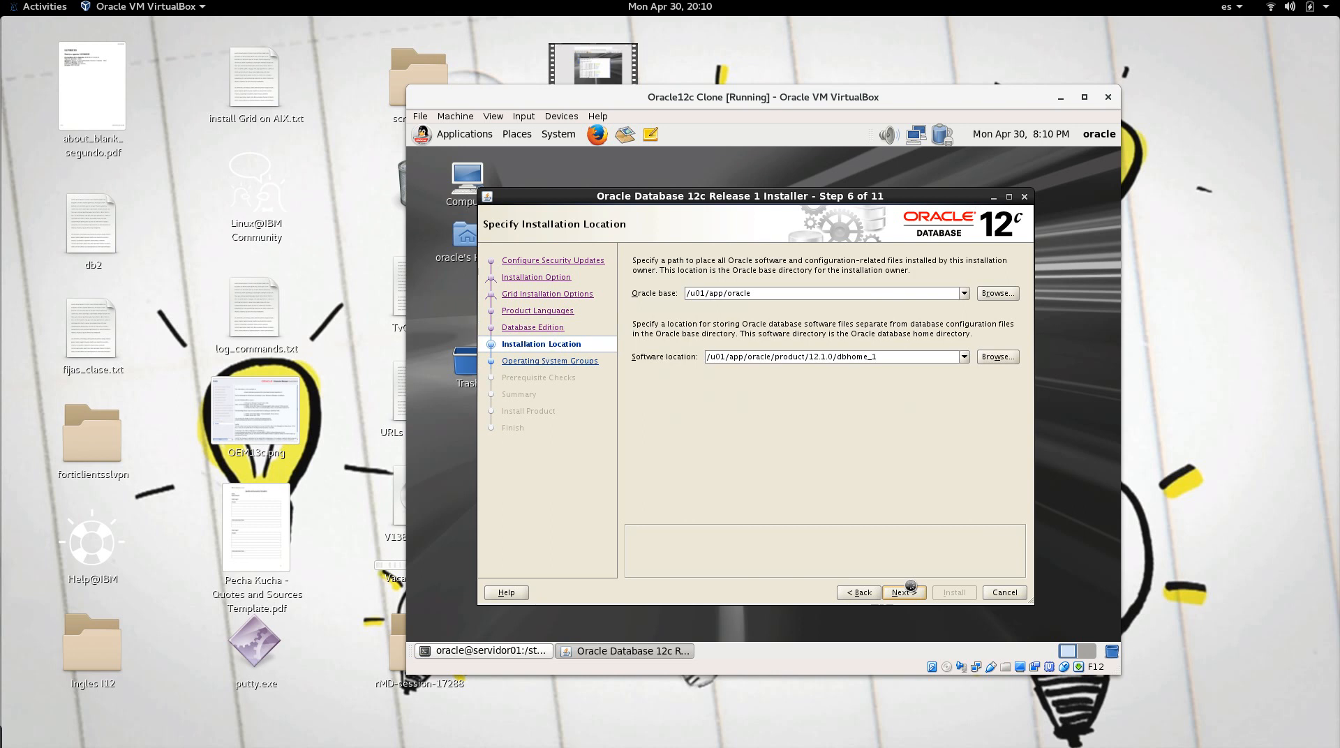
Step: Keep Oracle base /u01/app/oracle and software location /u01/app/oracle/product/12.1.0/dbhome_1, then continue
{"action": "left_click_drag", "start_coordinate": [838, 196], "coordinate": [823, 178]}
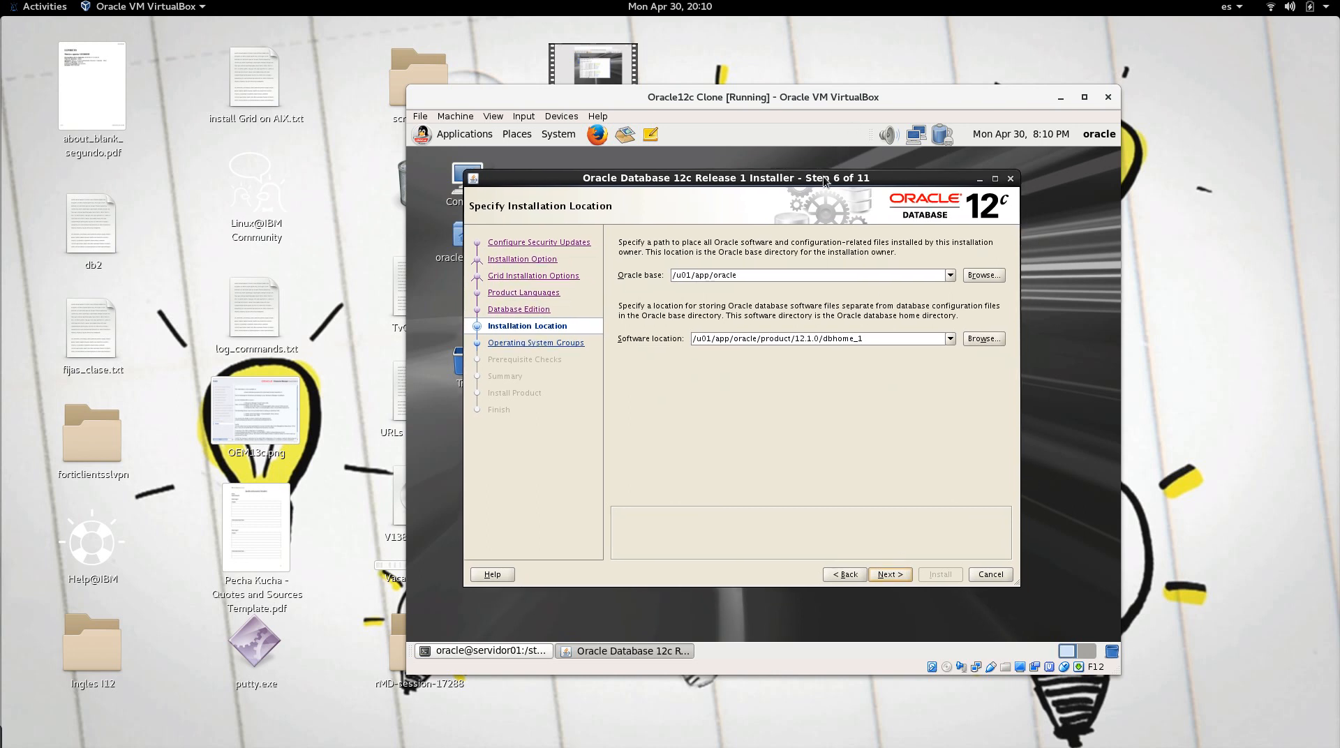
{"action": "left_click", "coordinate": [787, 274]}
{"action": "triple_click", "coordinate": [753, 273]}
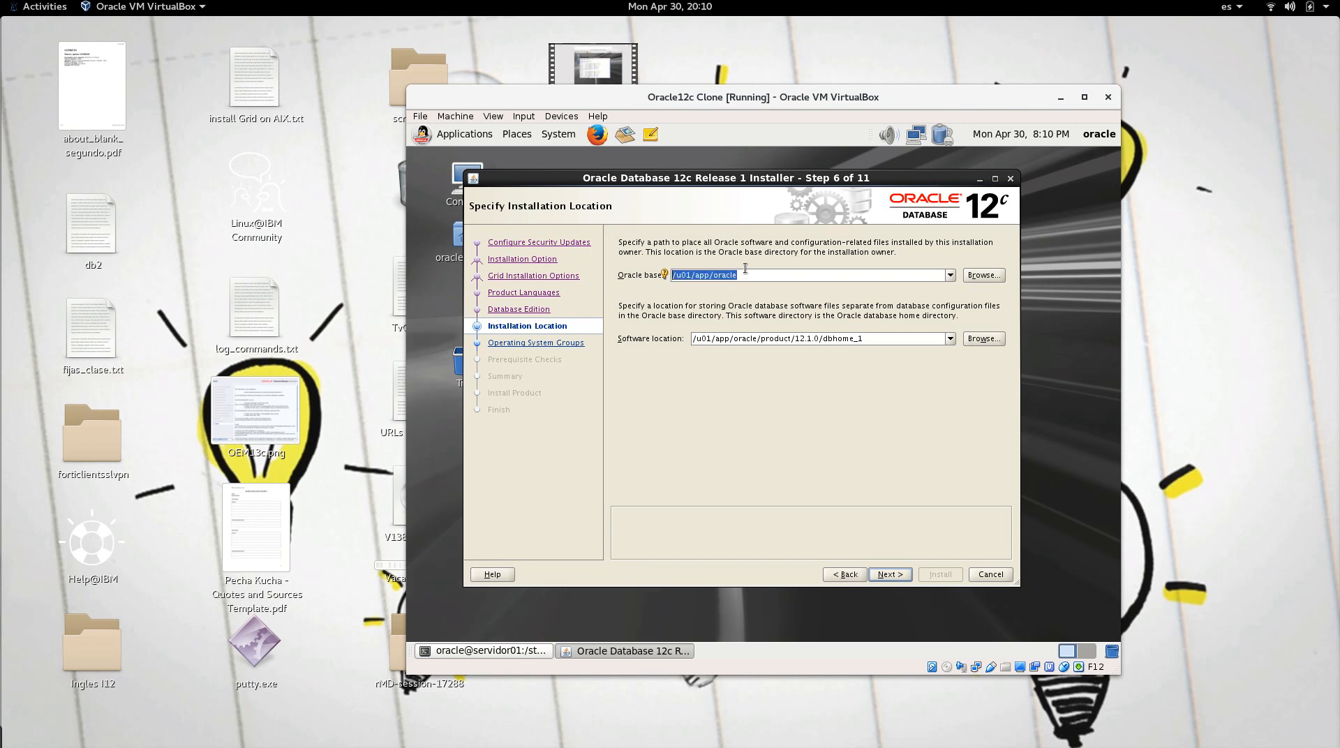
{"action": "left_click", "coordinate": [766, 275]}
{"action": "left_click", "coordinate": [703, 340]}
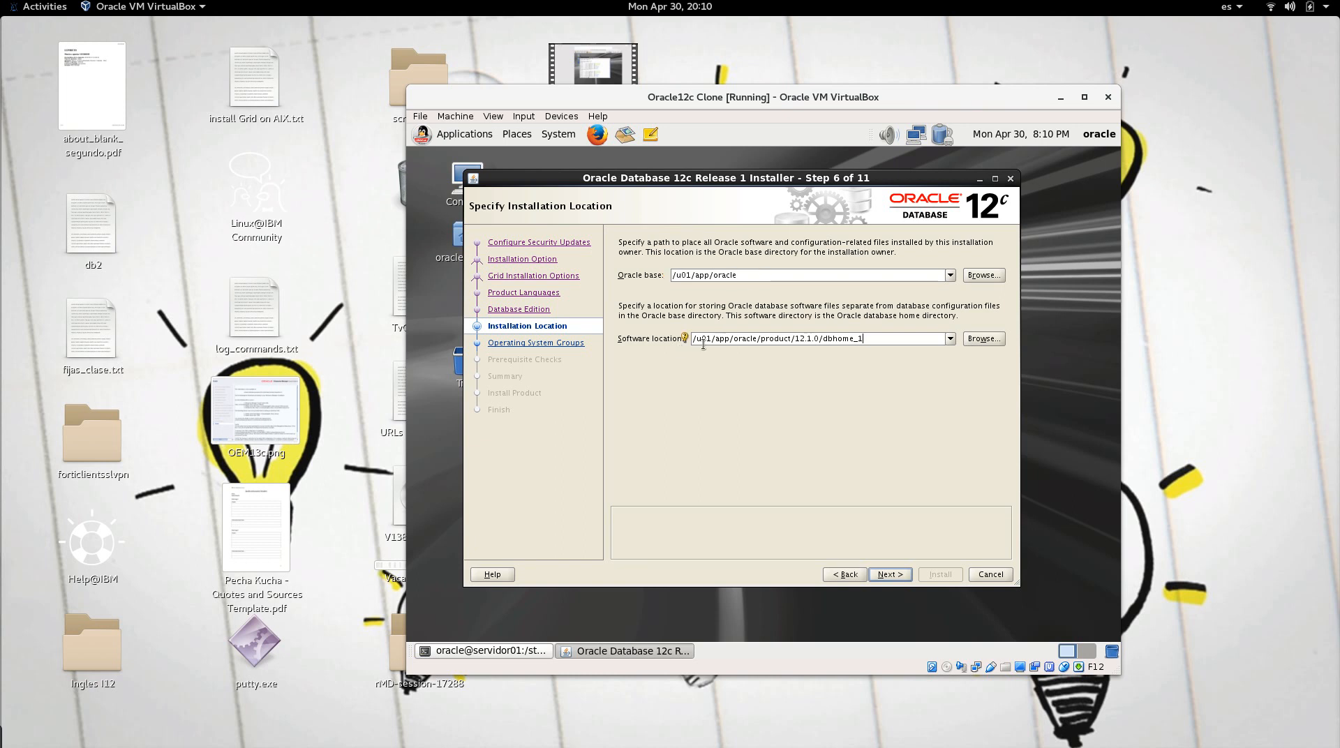
{"action": "left_click_drag", "start_coordinate": [757, 340], "coordinate": [860, 339]}
{"action": "mouse_move", "coordinate": [686, 338]}
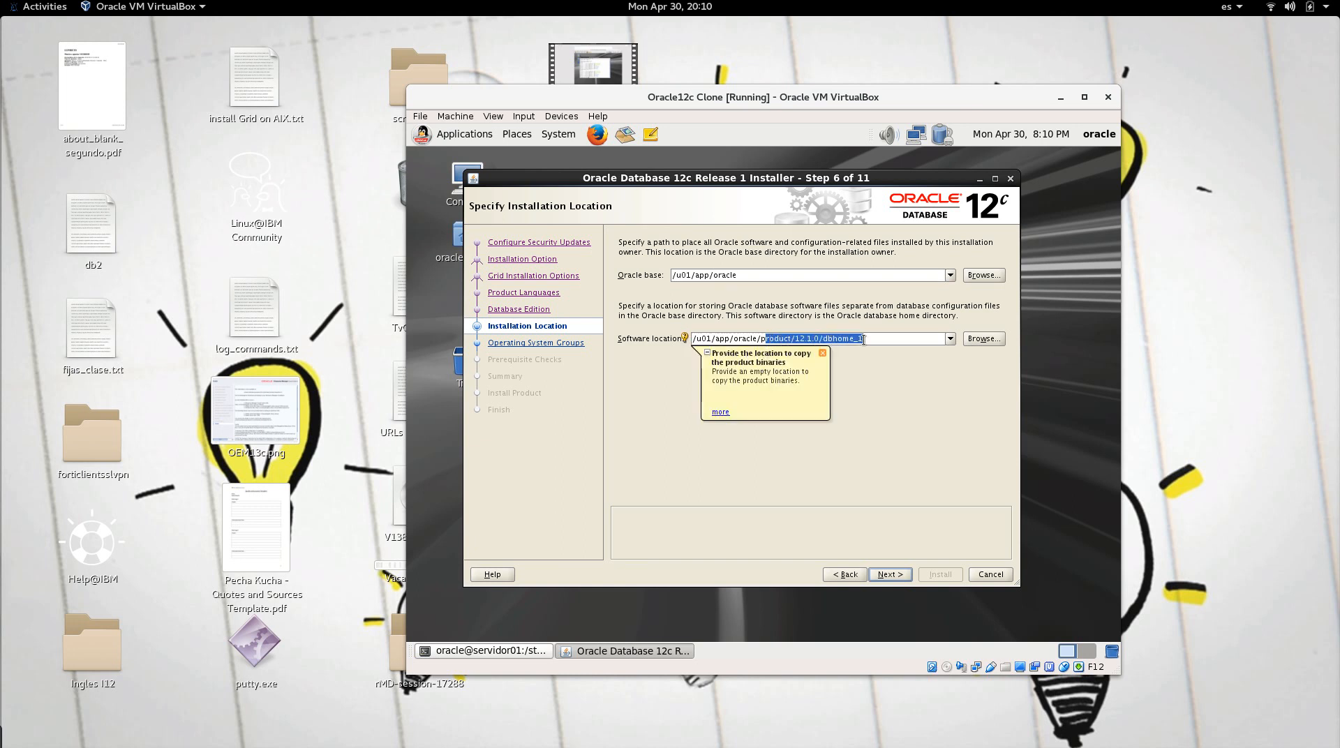
{"action": "left_click", "coordinate": [873, 340]}
{"action": "left_click", "coordinate": [887, 576]}
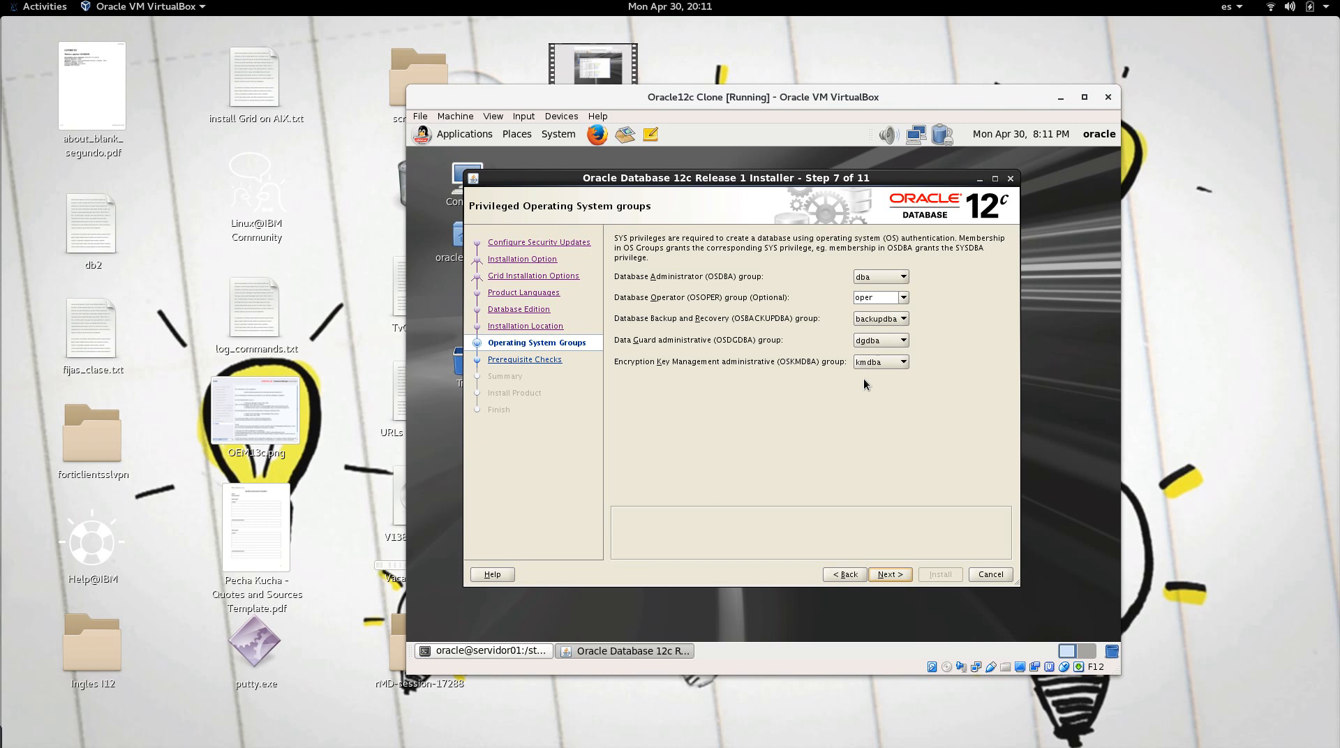
Step: Accept the default OS groups, pass the prerequisite checks and start installing the software
{"action": "left_click", "coordinate": [897, 578]}
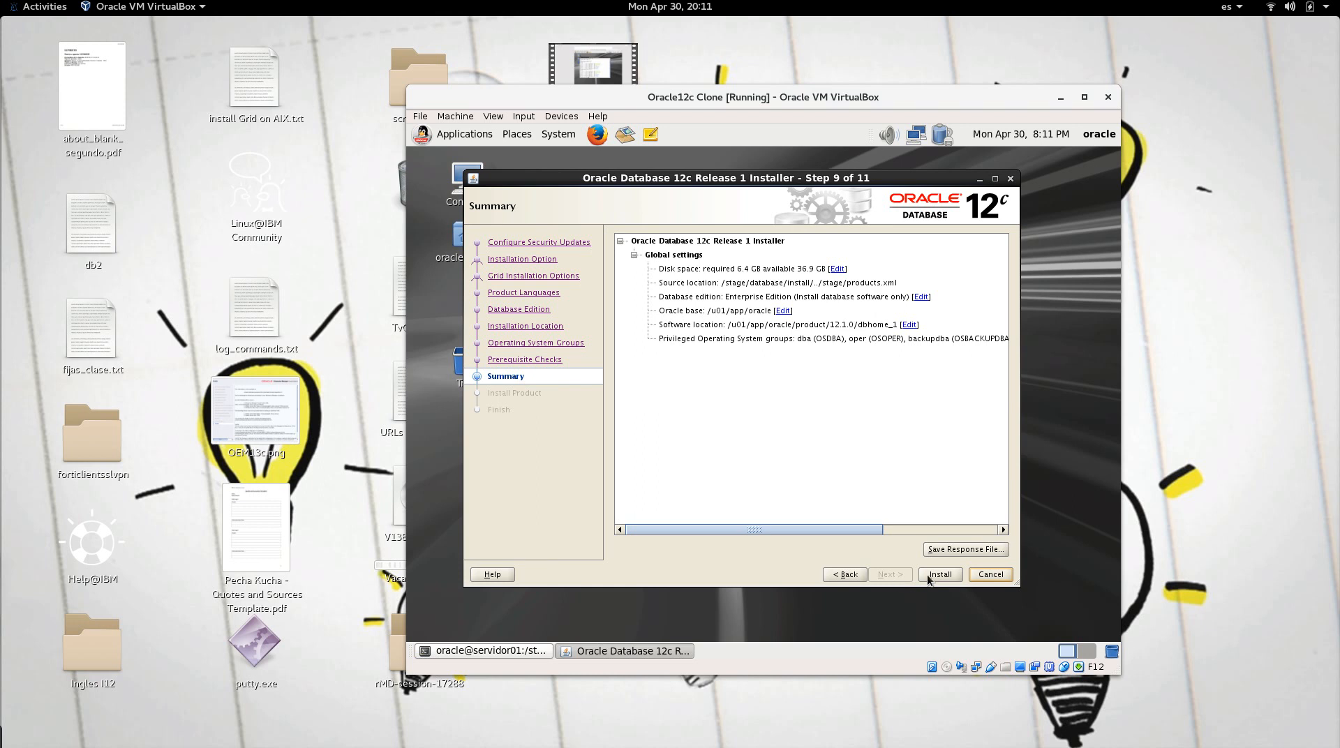
{"action": "left_click", "coordinate": [931, 576]}
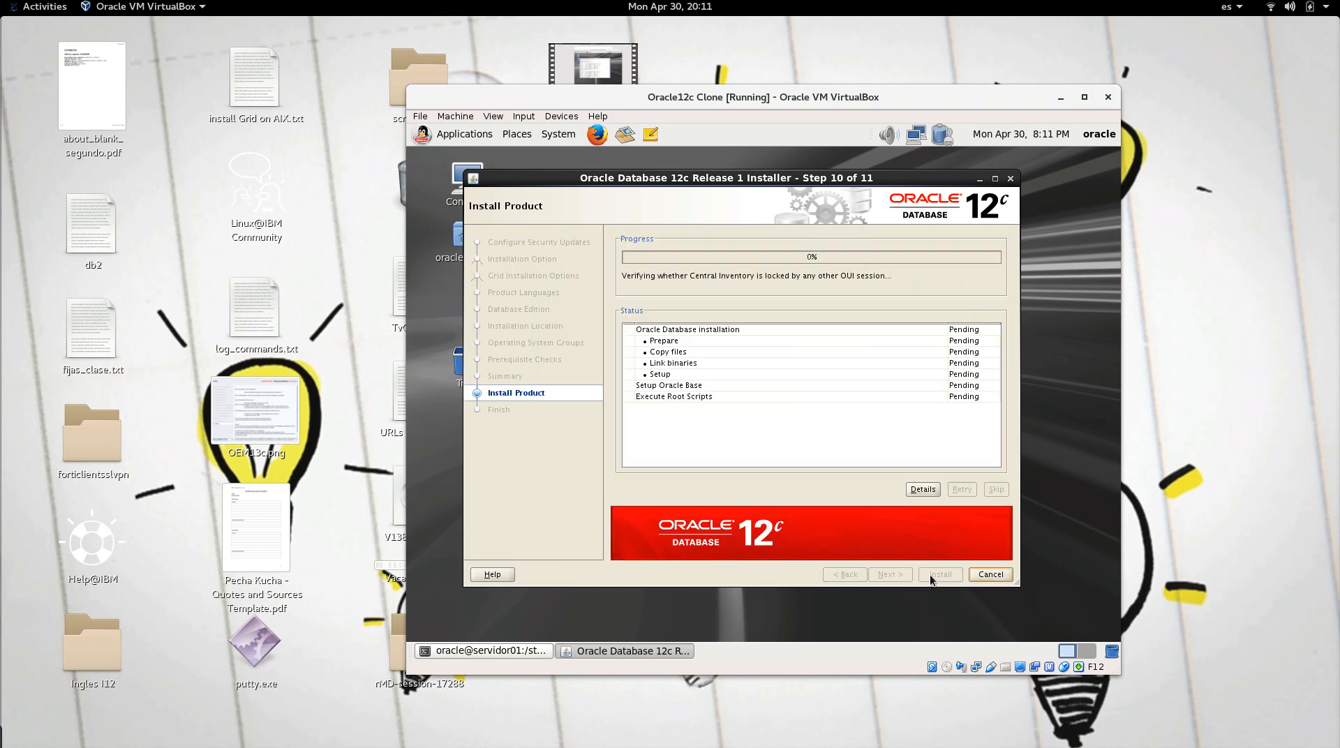
{"action": "left_click_drag", "start_coordinate": [827, 181], "coordinate": [835, 173]}
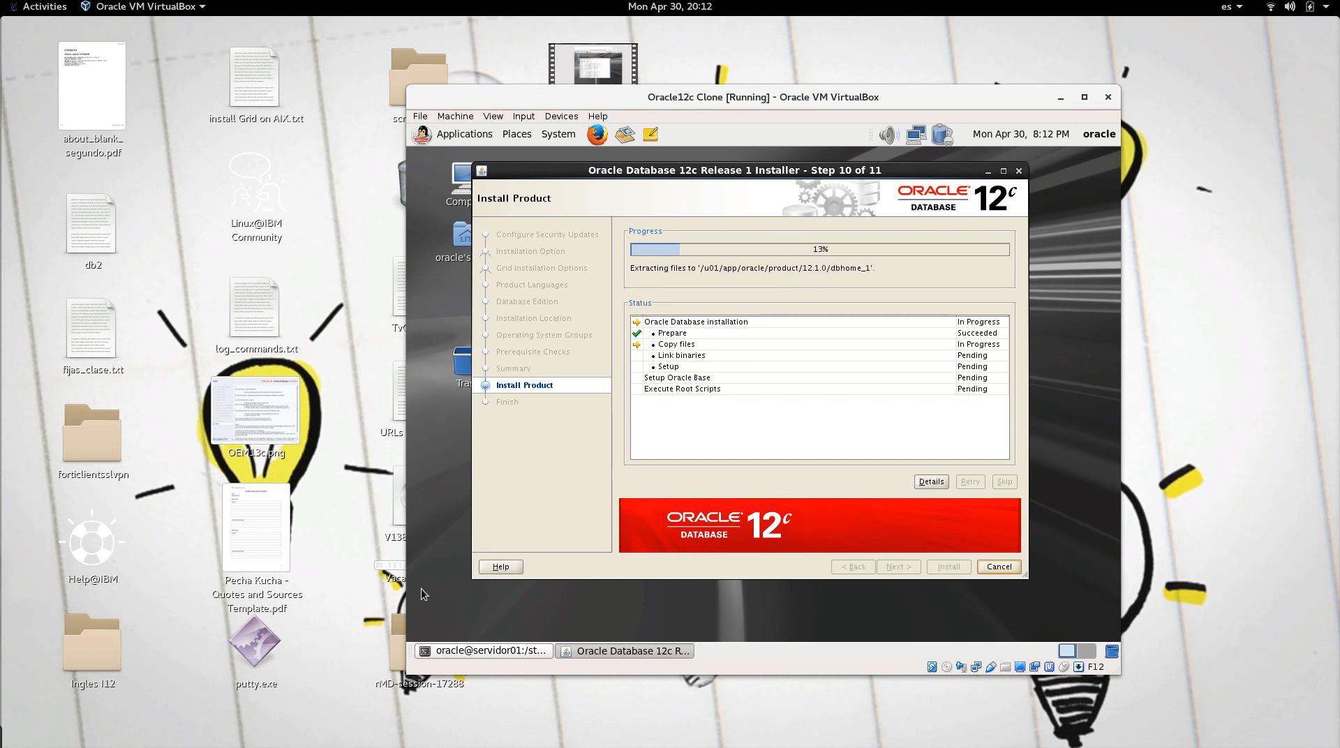
{"action": "left_click", "coordinate": [10, 738]}
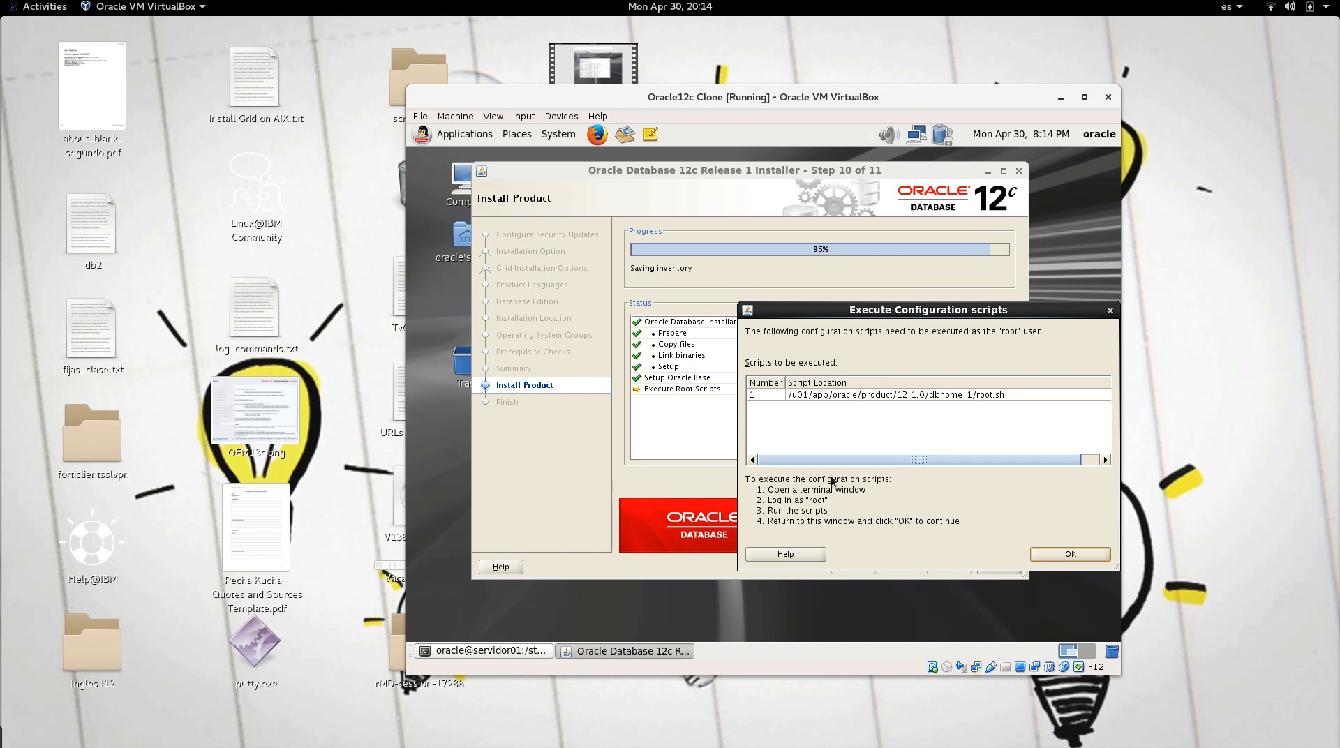
Step: As root, run /u01/app/oracle/product/12.1.0/dbhome_1/root.sh, accepting its default prompts
{"action": "left_click_drag", "start_coordinate": [970, 307], "coordinate": [844, 313]}
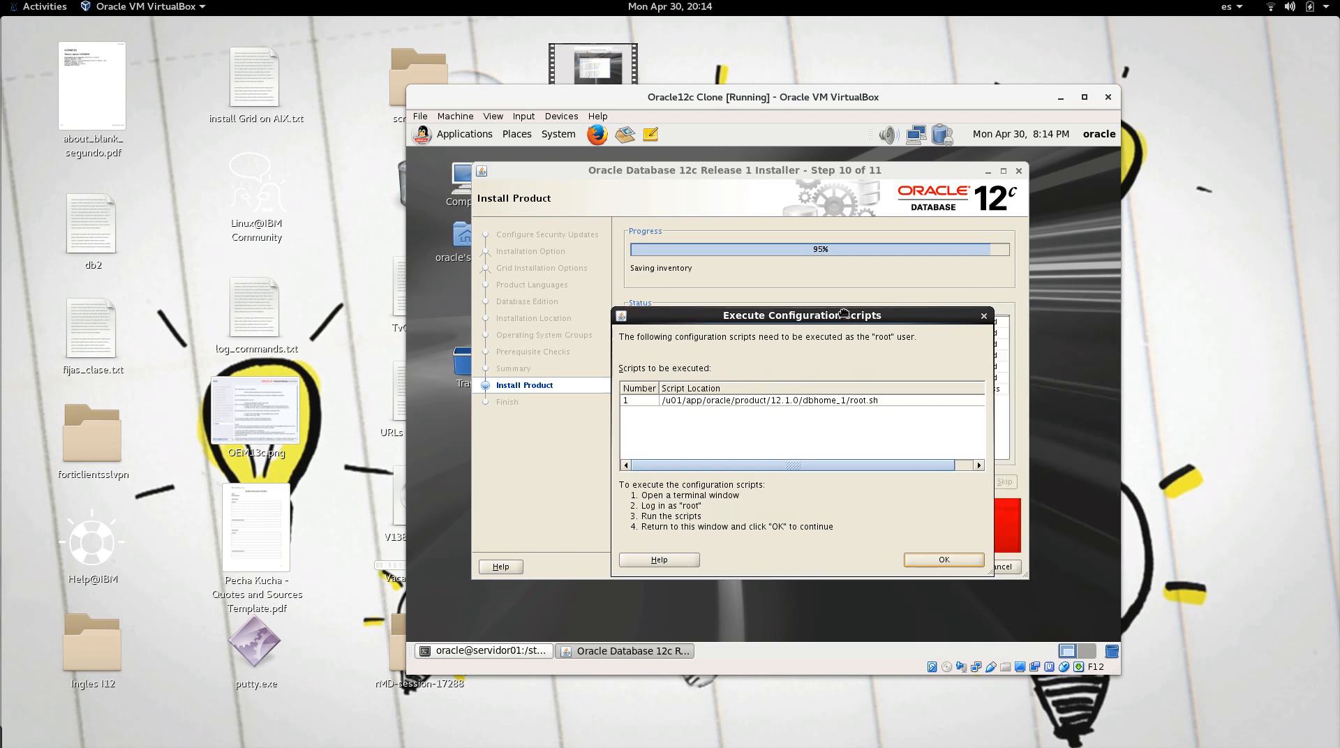
{"action": "double_click", "coordinate": [843, 404]}
{"action": "key", "text": "ctrl+c"}
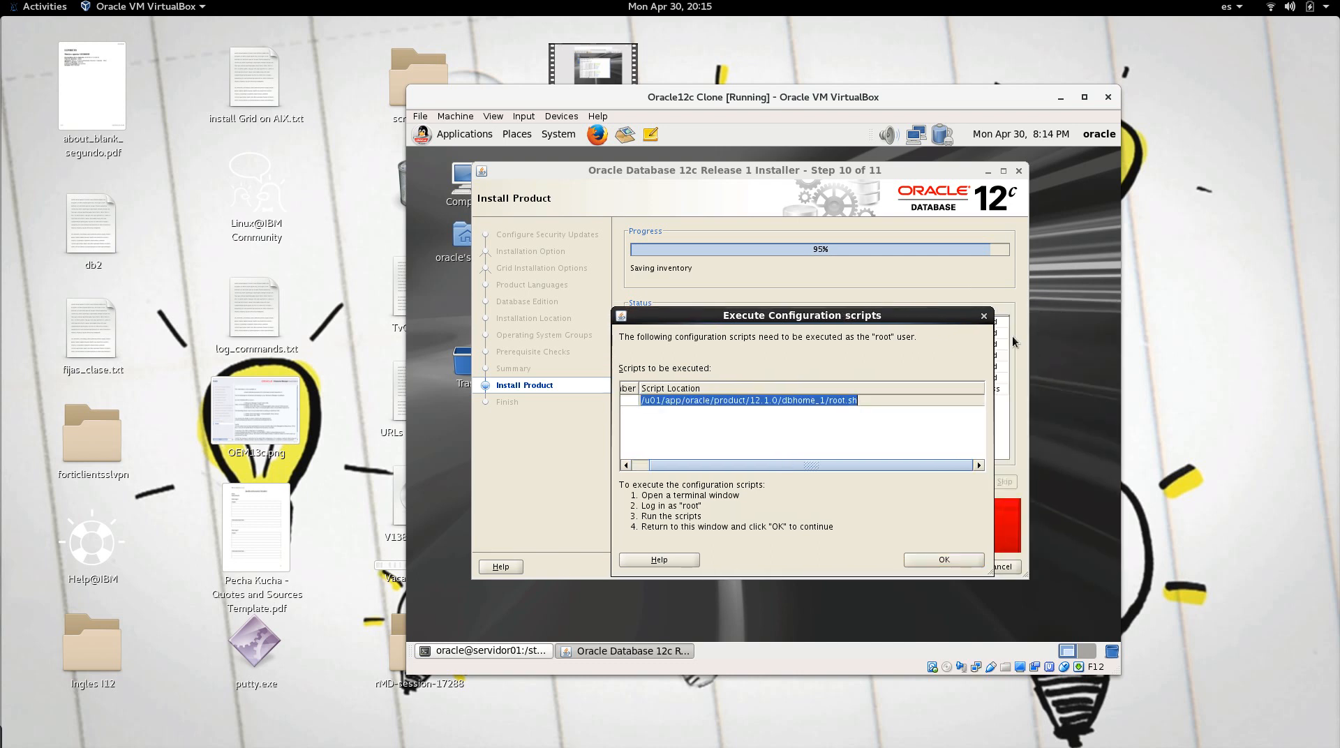
{"action": "right_click", "coordinate": [1090, 189]}
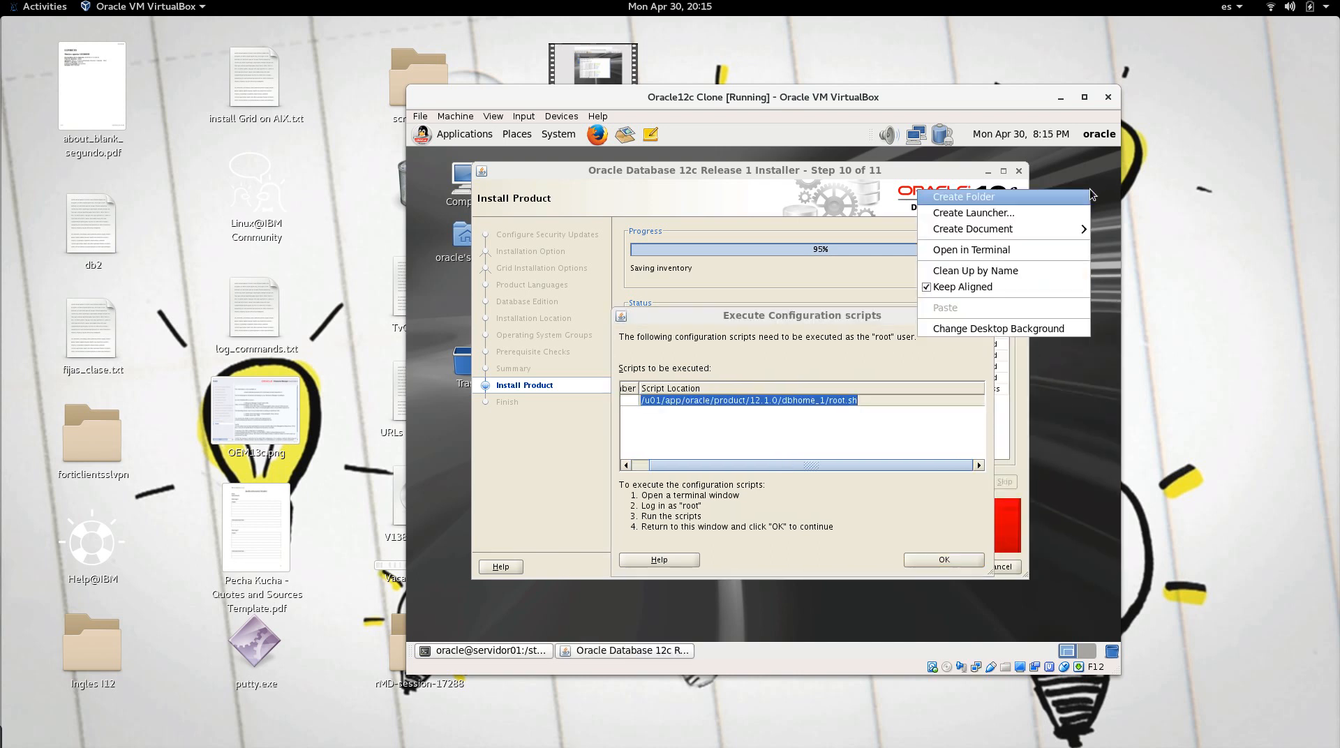
{"action": "left_click", "coordinate": [1056, 244]}
{"action": "type", "text": "cd"}
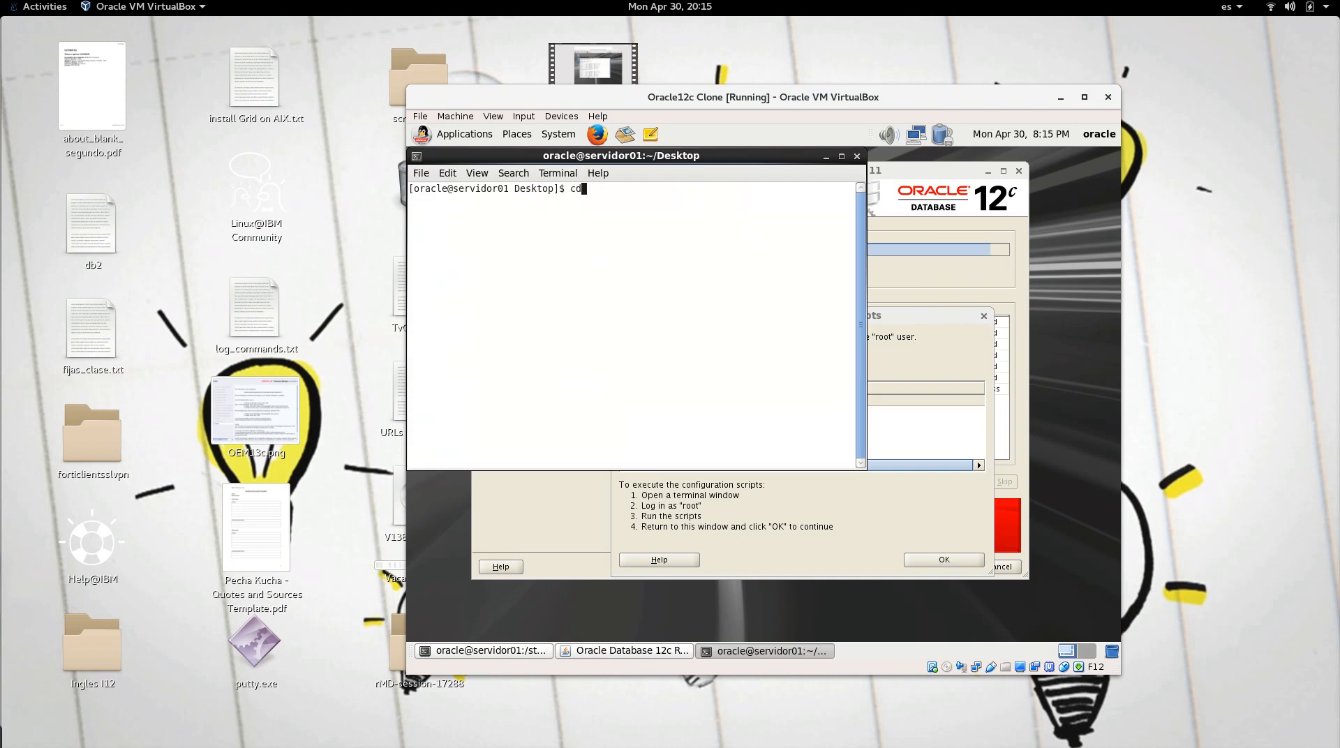
{"action": "key", "text": "Return"}
{"action": "type", "text": "su -"}
{"action": "key", "text": "Return"}
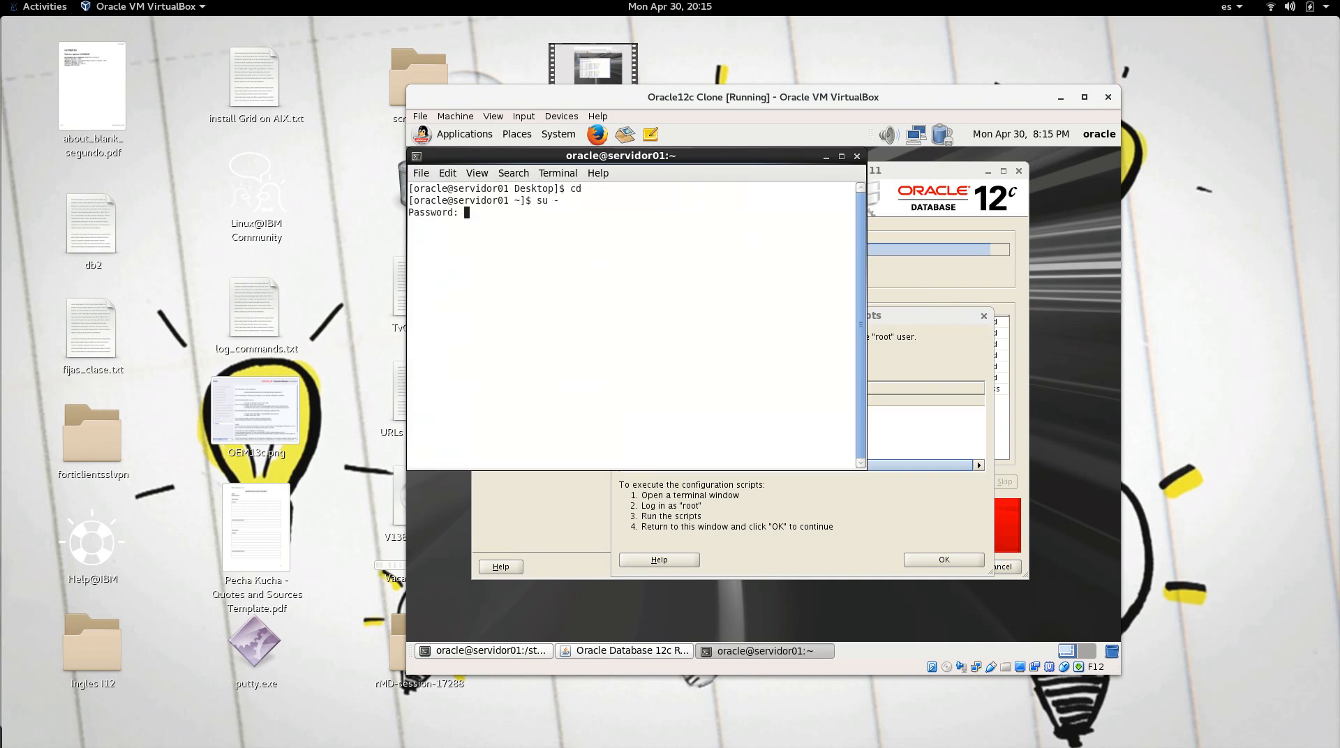
{"action": "key", "text": "Return"}
{"action": "key", "text": "ctrl+shift+v"}
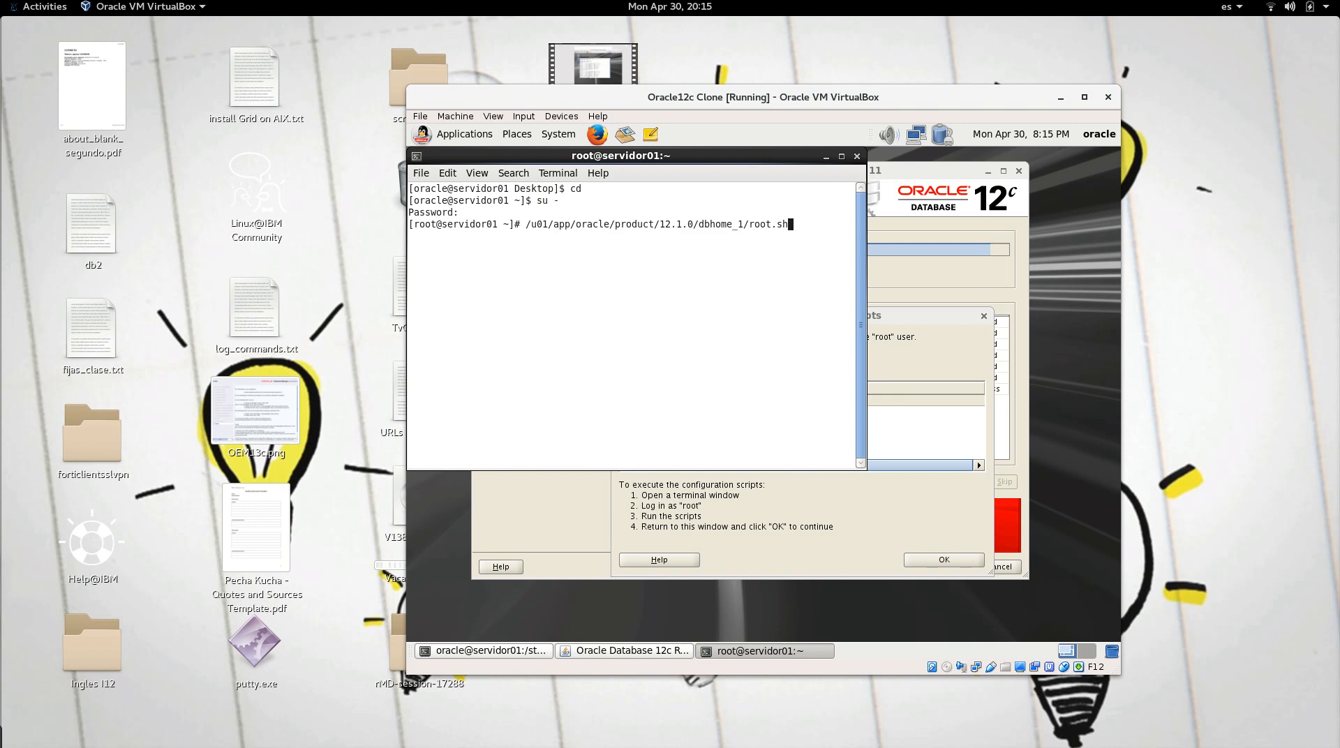
{"action": "key", "text": "Return"}
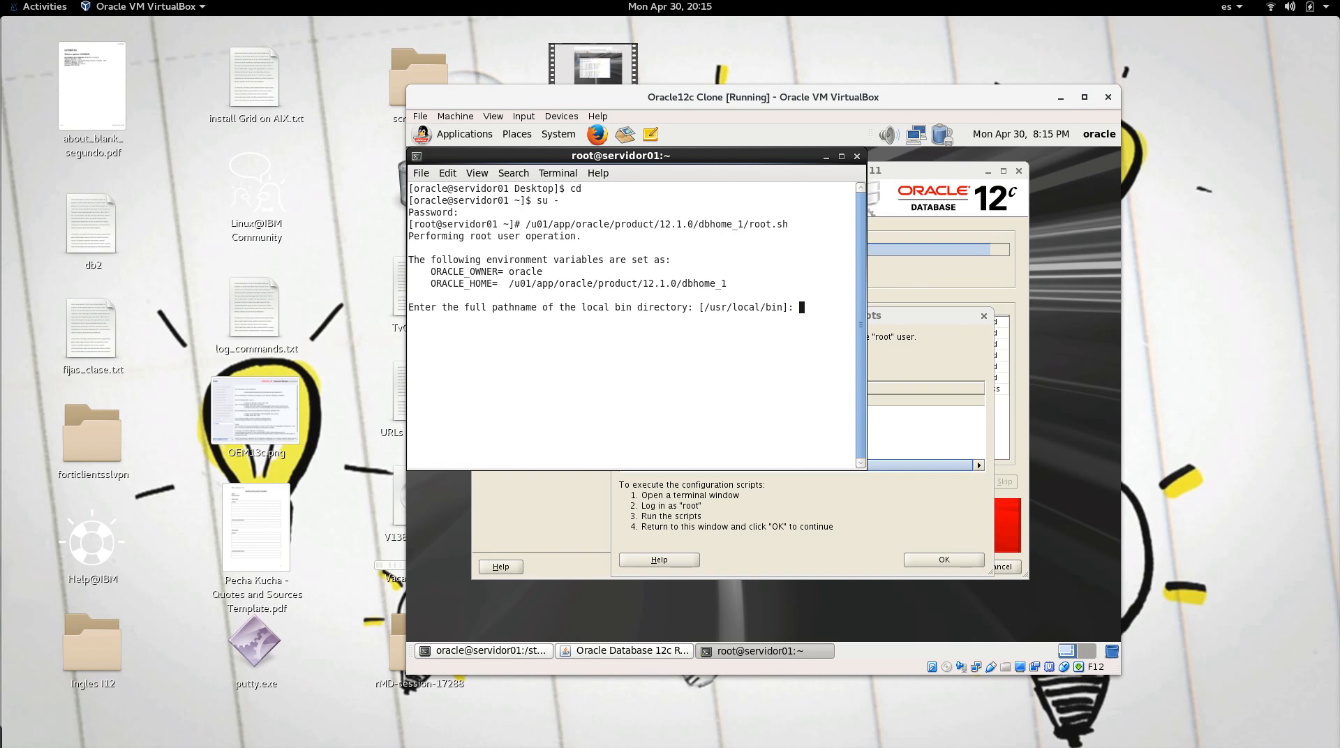
{"action": "key", "text": "Return"}
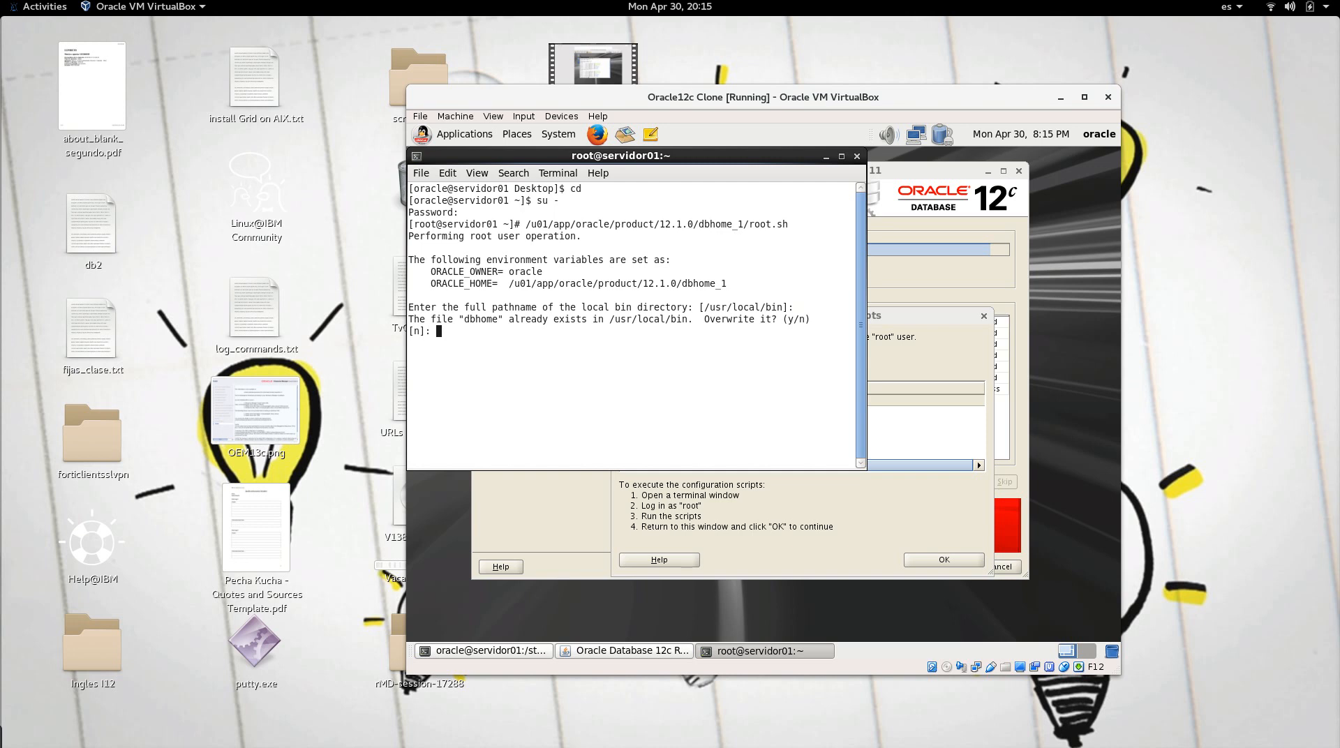
{"action": "key", "text": "Return"}
{"action": "key", "text": "Return"}
{"action": "key", "text": "Return"}
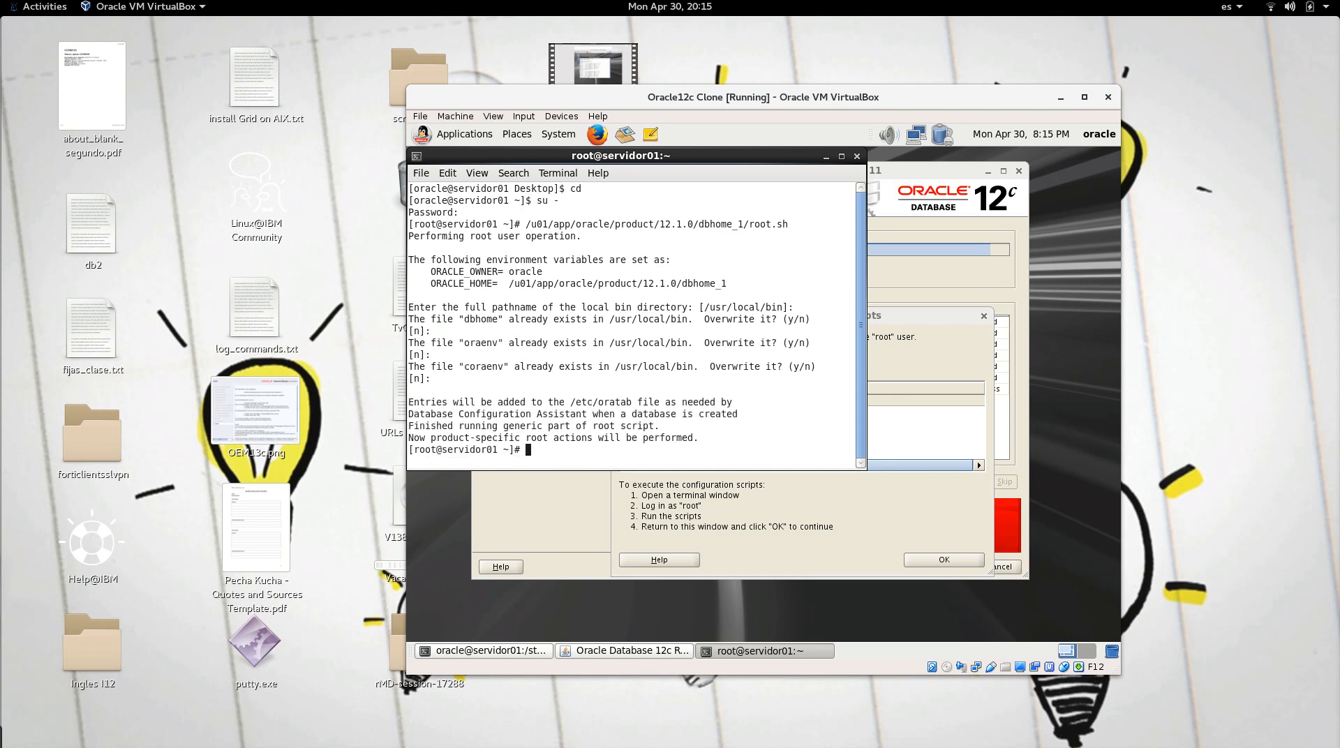
Step: Exit the root session and terminal, then confirm the scripts ran and close the finished installer
{"action": "type", "text": "exit"}
{"action": "key", "text": "Return"}
{"action": "type", "text": "exit"}
{"action": "key", "text": "Return"}
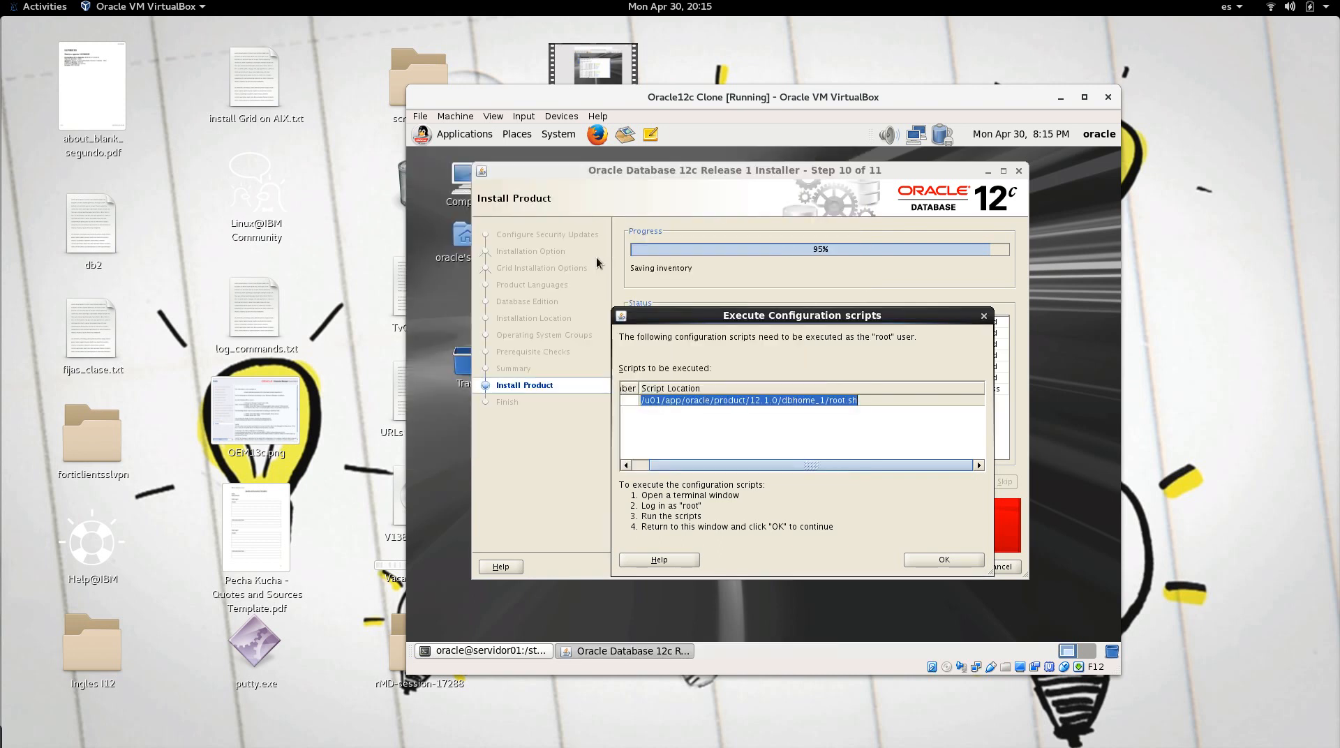
{"action": "left_click", "coordinate": [917, 563]}
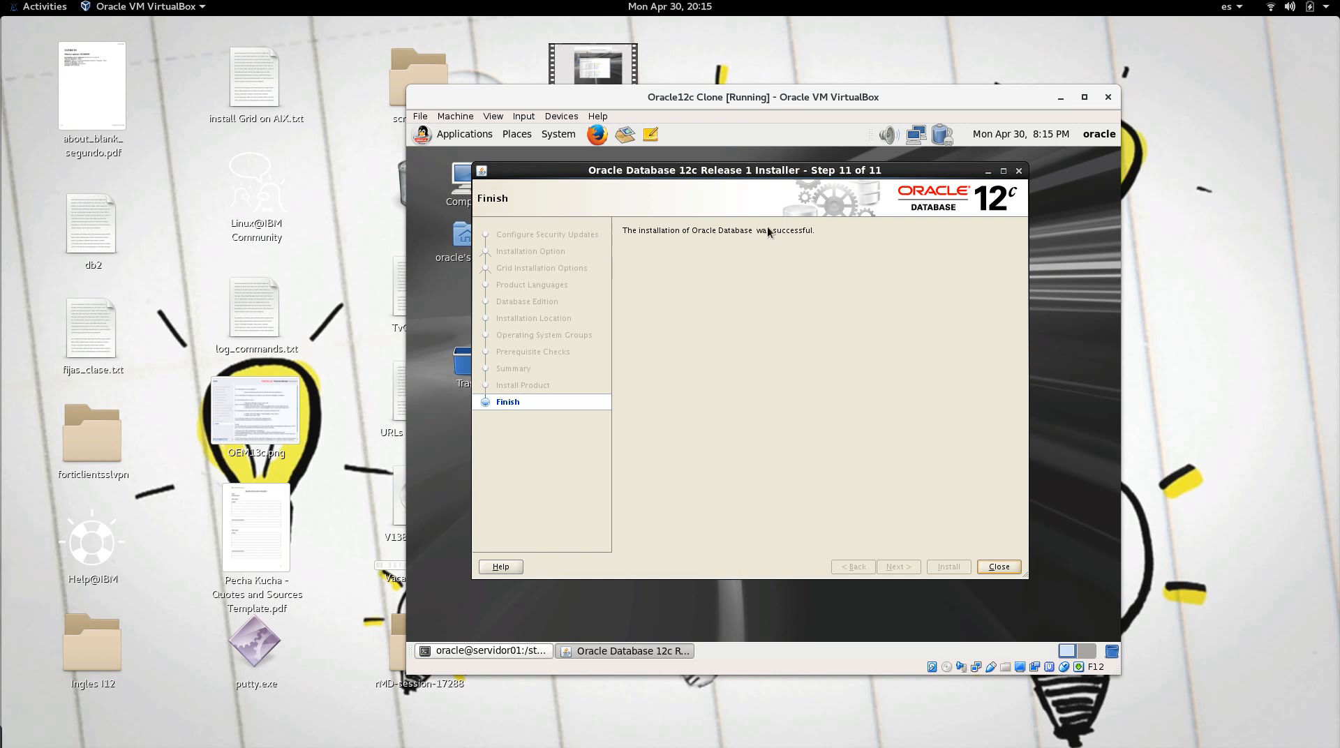
{"action": "left_click", "coordinate": [995, 569]}
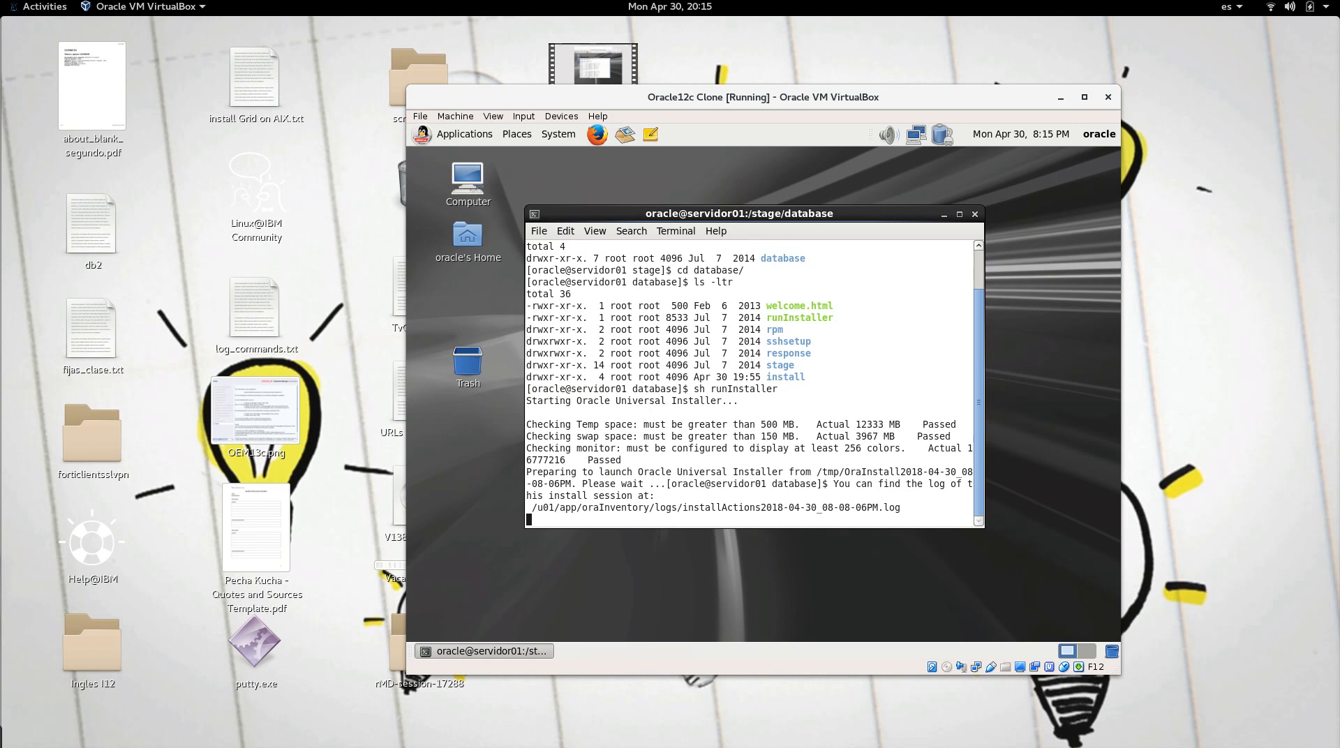
{"action": "key", "text": "Return"}
{"action": "key", "text": "Return"}
Step: Clear the screen and change into /u01/app/oracle/product/12.1.0/dbhome_1
{"action": "type", "text": "clear"}
{"action": "key", "text": "Return"}
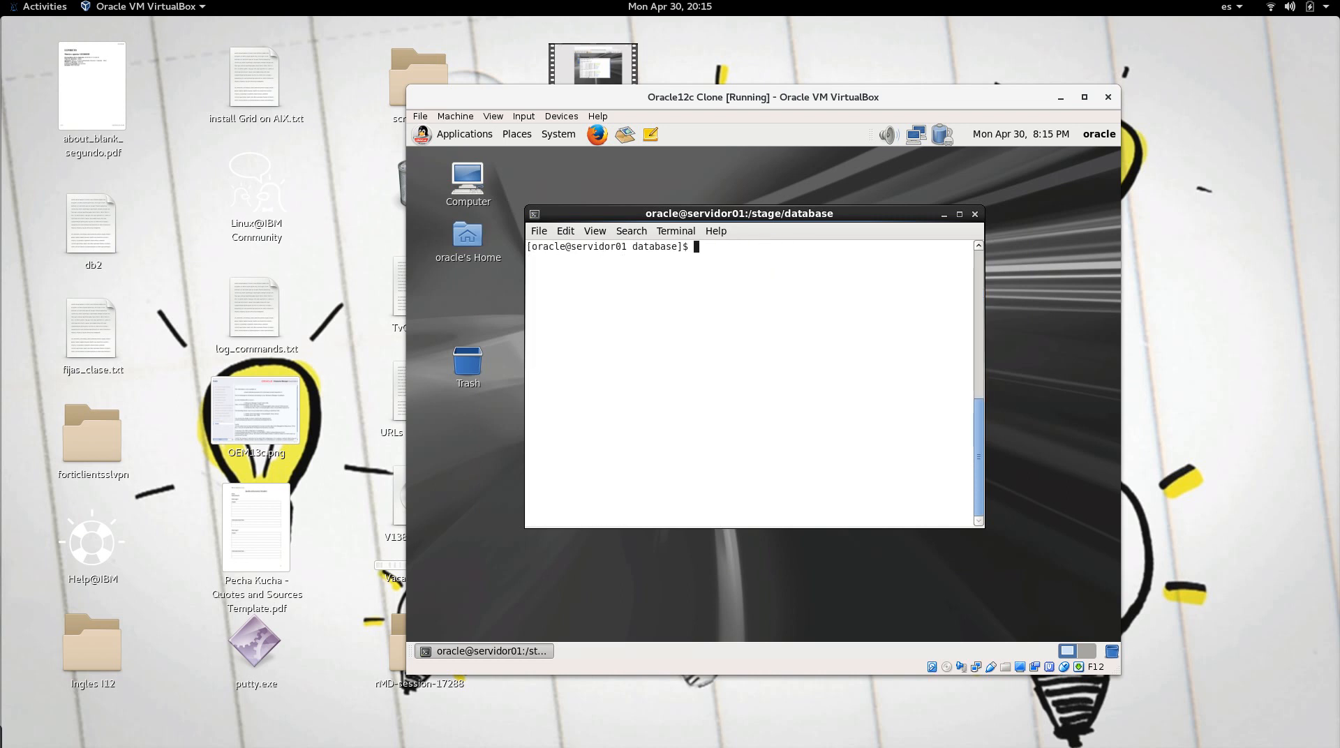
{"action": "type", "text": "cd"}
{"action": "key", "text": "Return"}
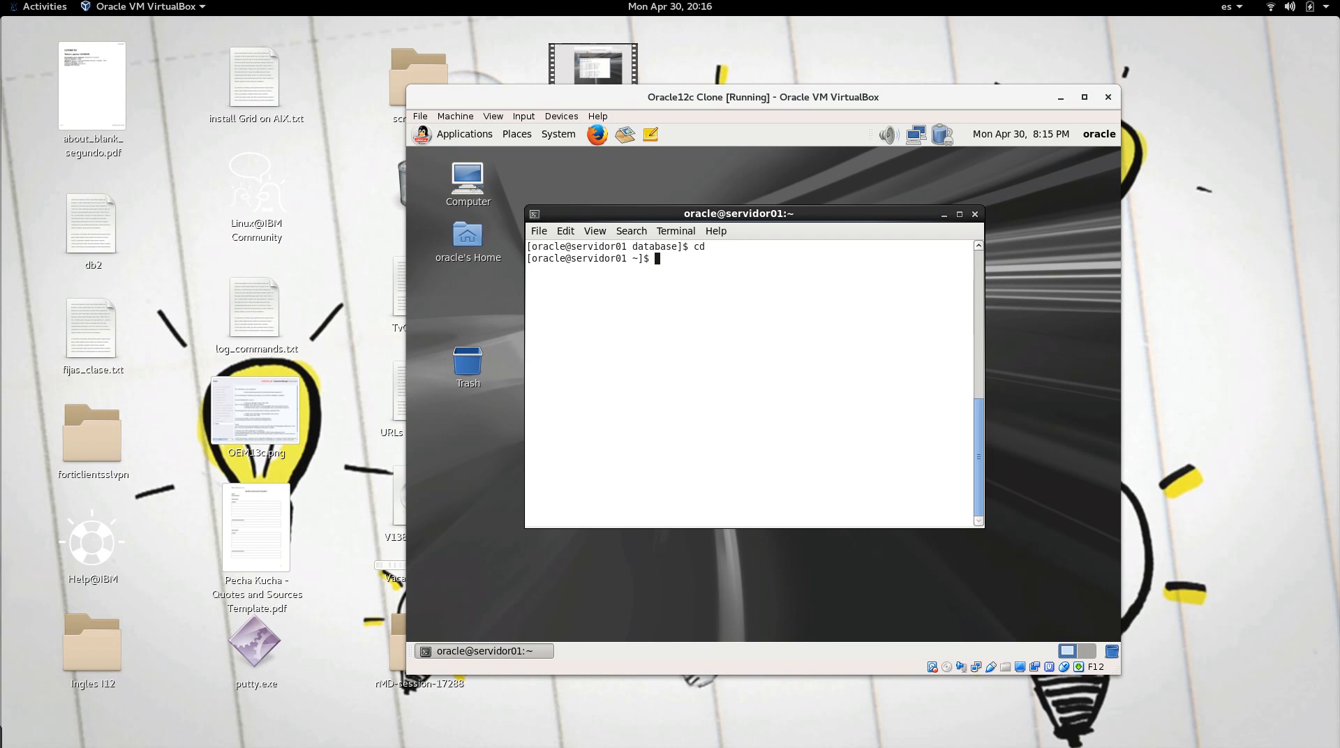
{"action": "type", "text": "cd 7"}
{"action": "key", "text": "BackSpace"}
{"action": "type", "text": "/u01/a"}
{"action": "key", "text": "BackSpace"}
{"action": "type", "text": "a"}
{"action": "type", "text": "pp/ora"}
{"action": "key", "text": "Tab"}
{"action": "type", "text": "p"}
{"action": "key", "text": "Tab"}
{"action": "type", "text": "1"}
{"action": "key", "text": "Tab"}
{"action": "type", "text": "d"}
{"action": "key", "text": "Tab"}
{"action": "key", "text": "Return"}
Step: Show the path with pwd, list the Oracle home contents, then return home and clear
{"action": "type", "text": "pwd"}
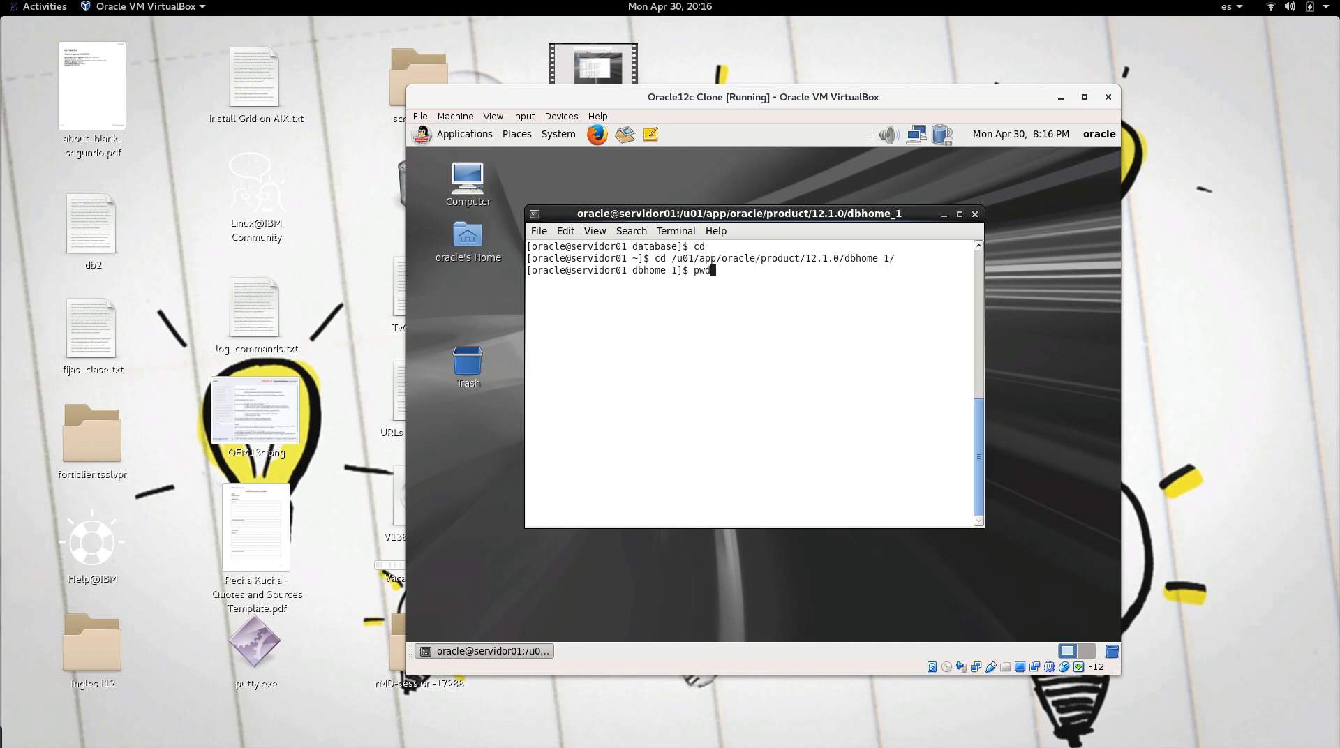
{"action": "key", "text": "Return"}
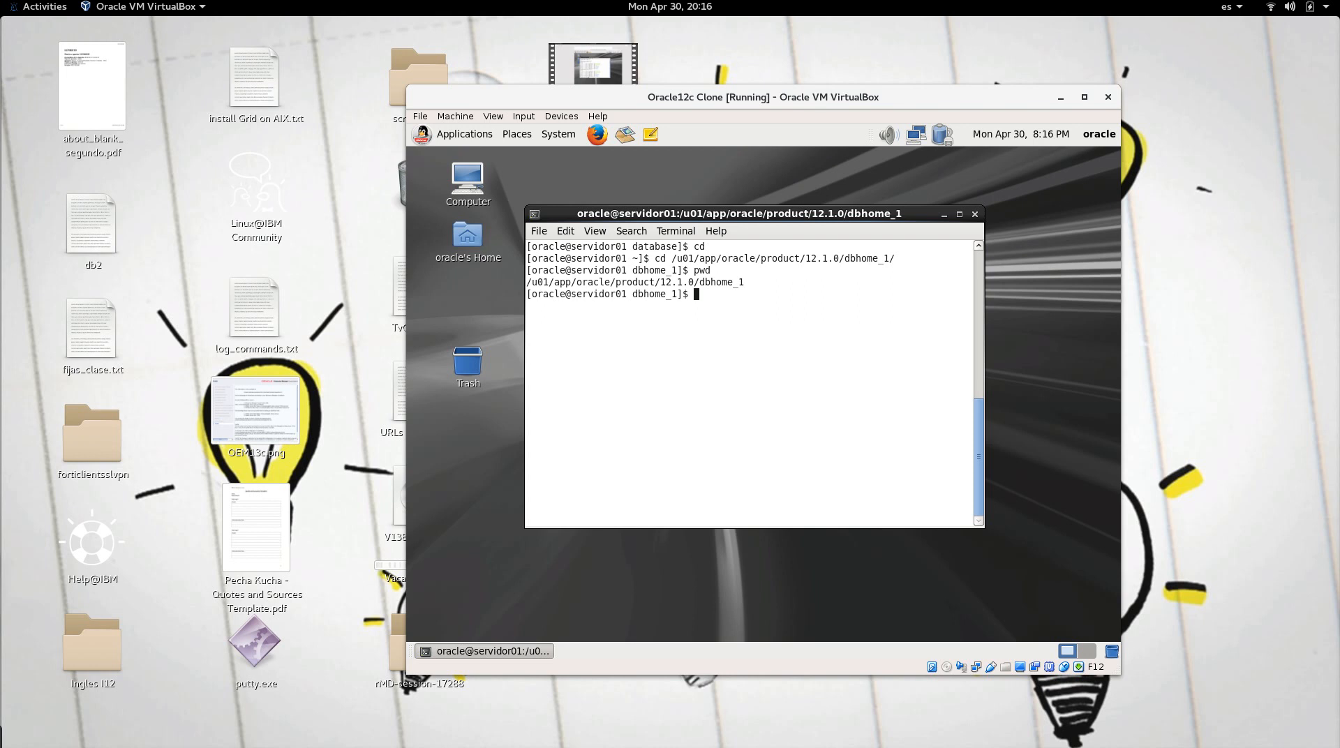
{"action": "type", "text": "ls"}
{"action": "key", "text": "Return"}
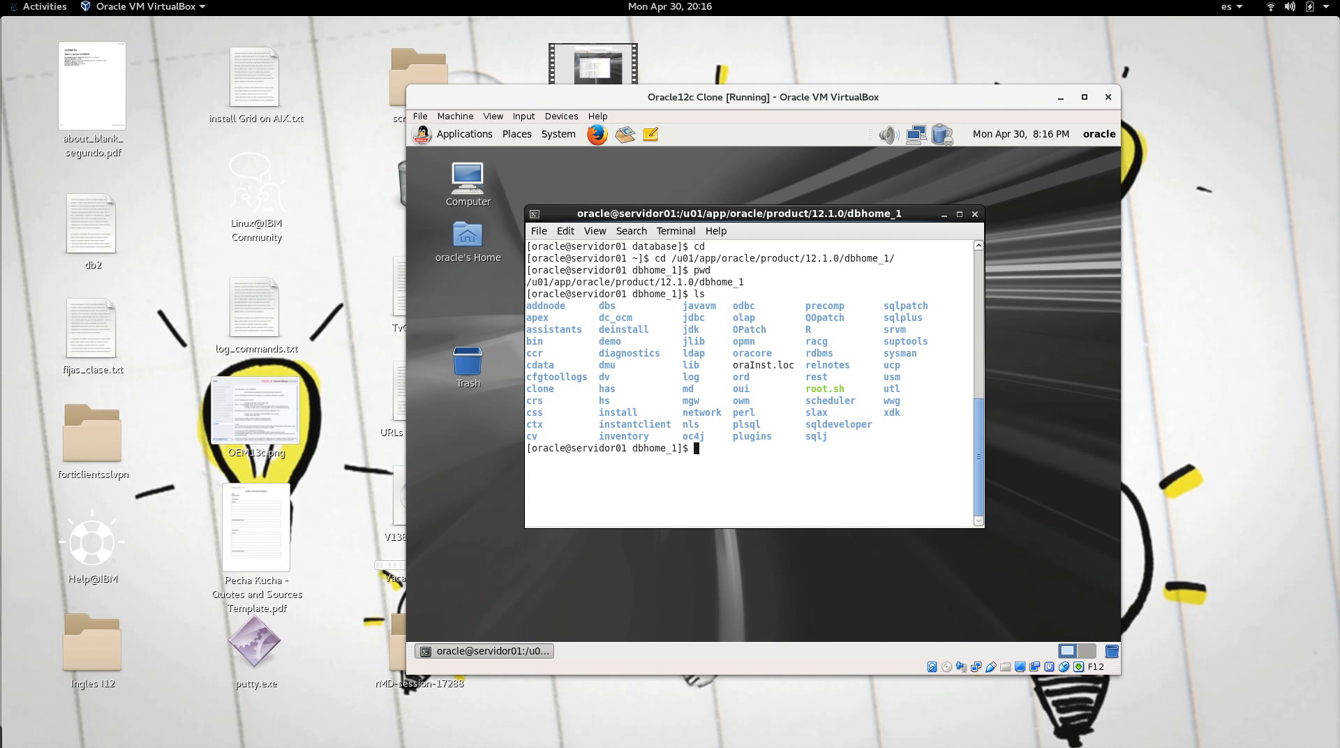
{"action": "type", "text": "pwd"}
{"action": "key", "text": "Return"}
{"action": "double_click", "coordinate": [705, 460]}
{"action": "key", "text": "ctrl+c"}
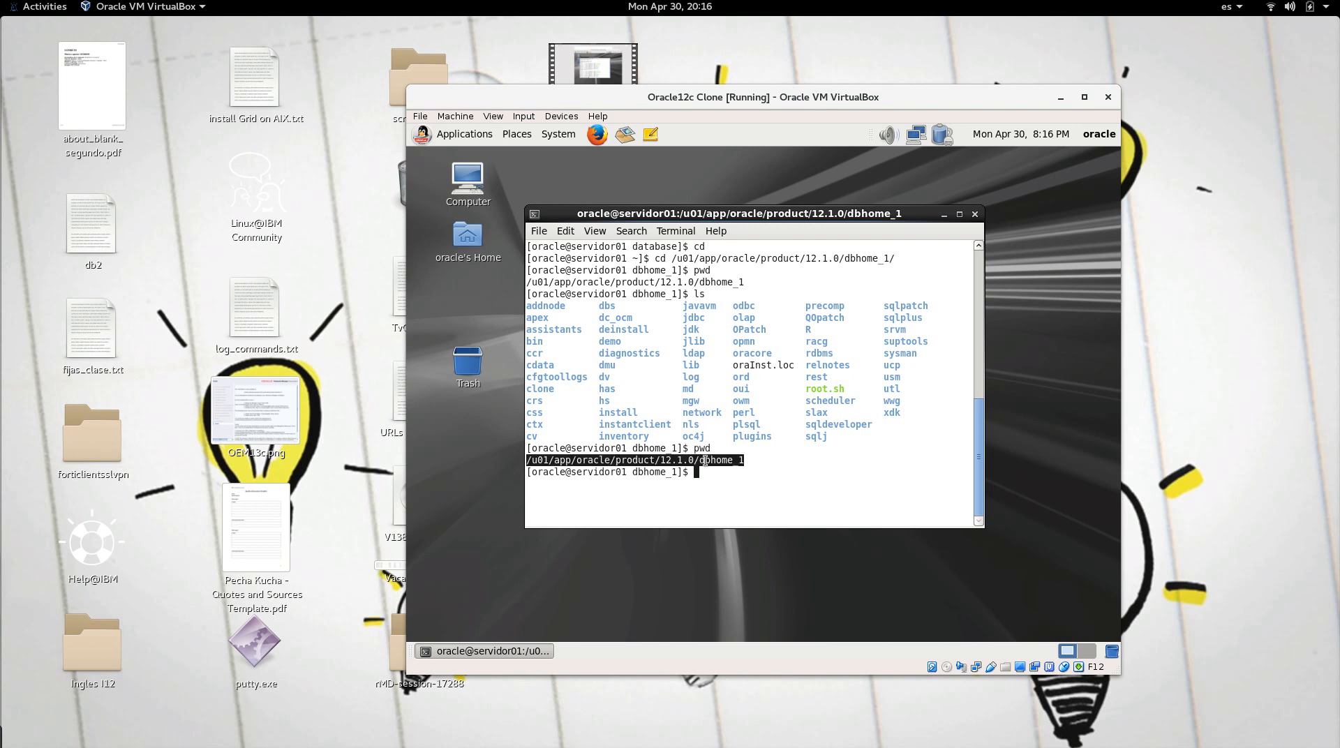
{"action": "type", "text": "cd"}
{"action": "key", "text": "Return"}
{"action": "type", "text": "clear"}
{"action": "key", "text": "Return"}
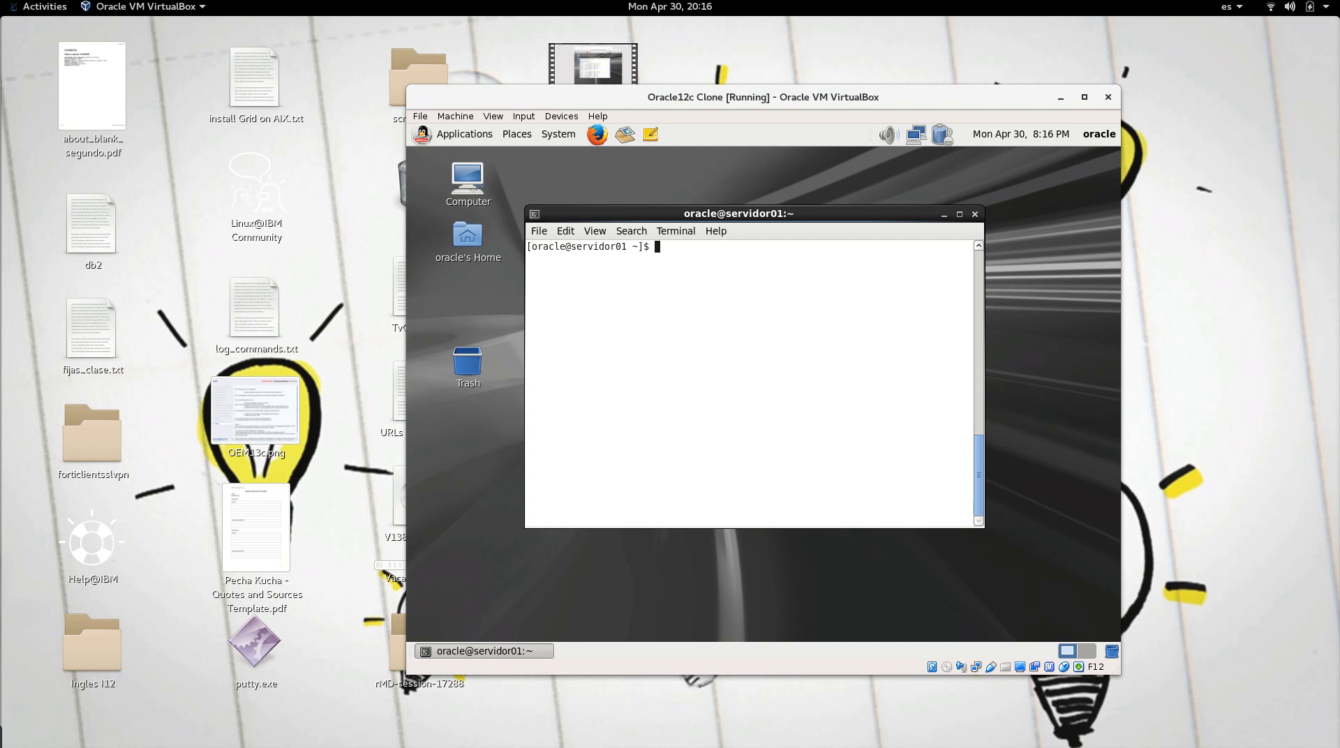
Step: Source . oraenv with SID orcl and Oracle home /u01/app/oracle/product/12.1.0/dbhome_1
{"action": "type", "text": "dbca"}
{"action": "key", "text": "Return"}
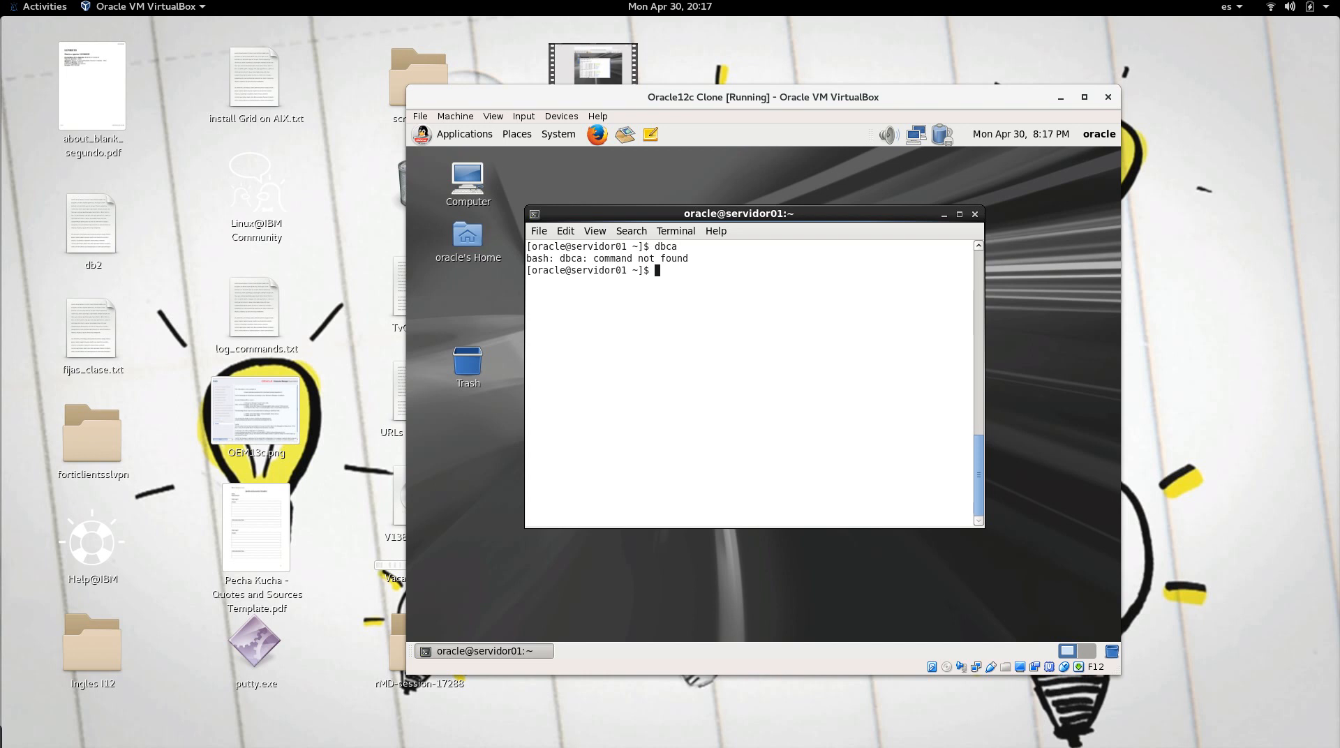
{"action": "type", "text": ". oraenv"}
{"action": "key", "text": "Return"}
{"action": "type", "text": "orcl"}
{"action": "key", "text": "Return"}
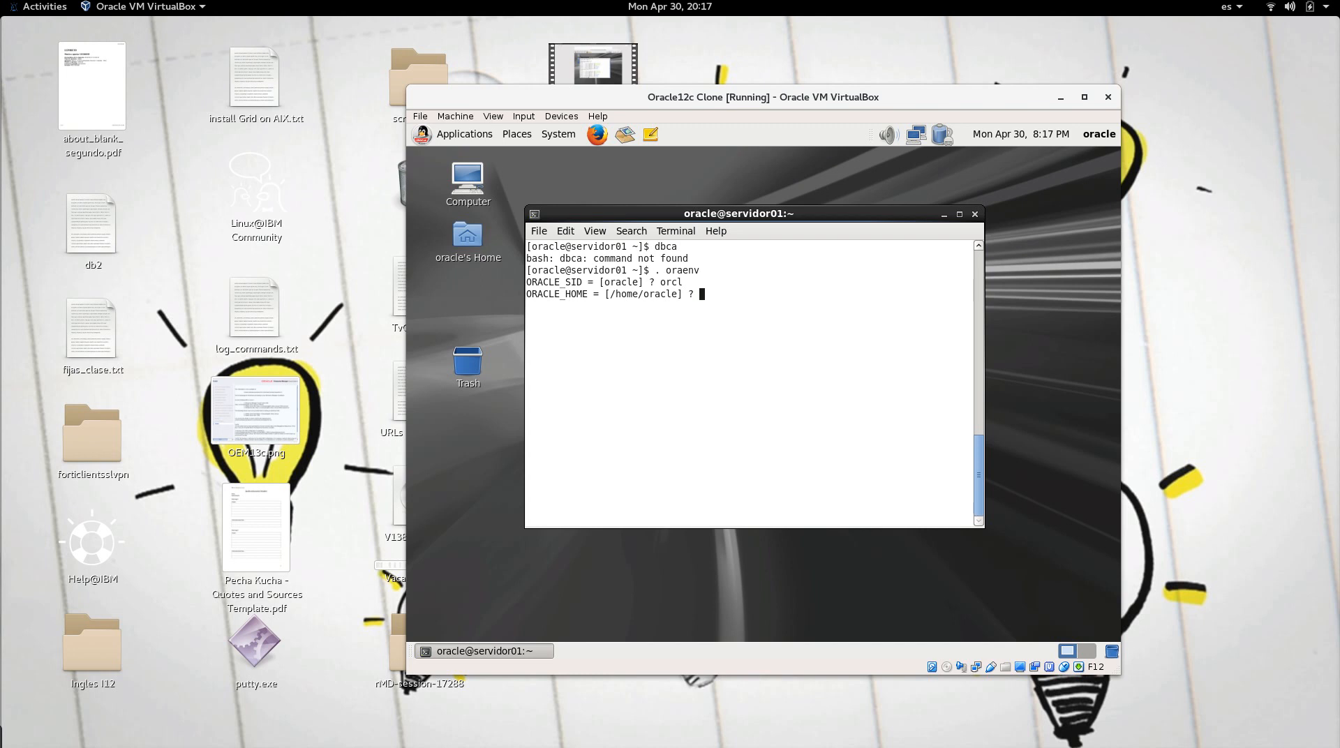
{"action": "key", "text": "ctrl+shift+v"}
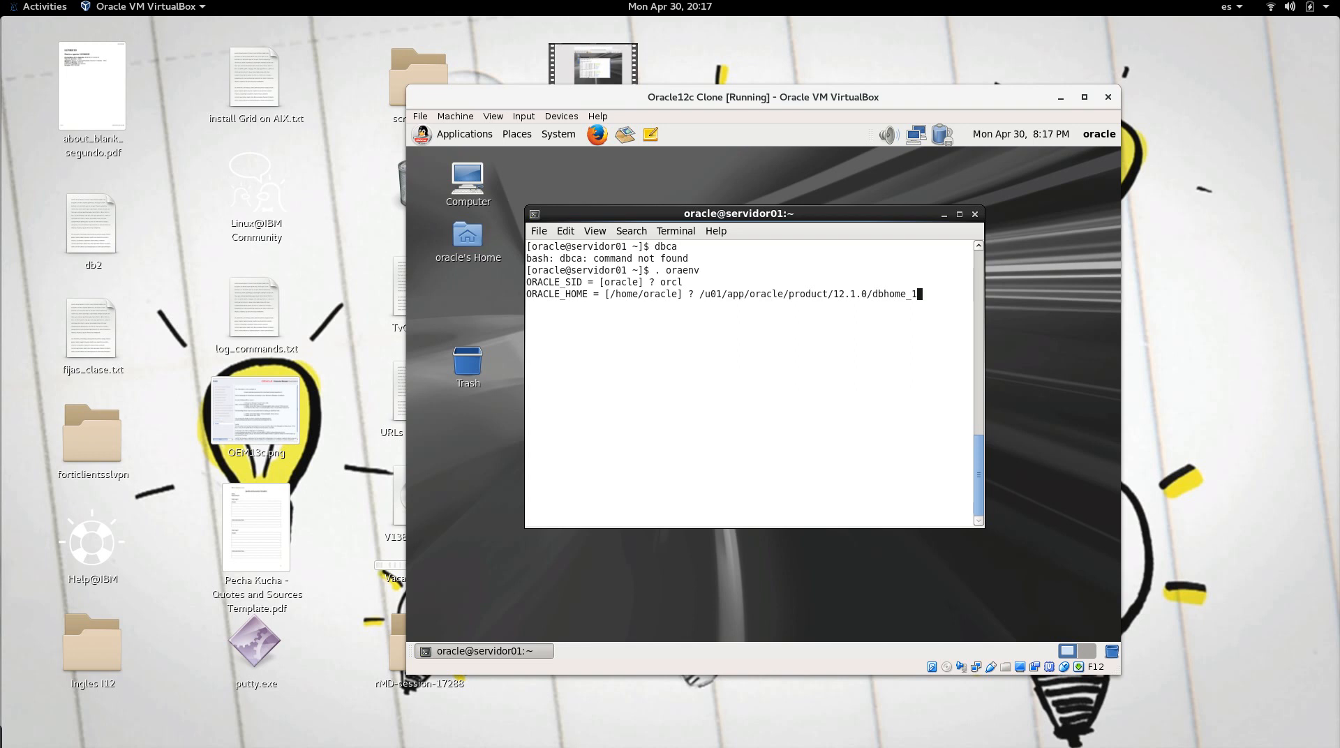
{"action": "key", "text": "Return"}
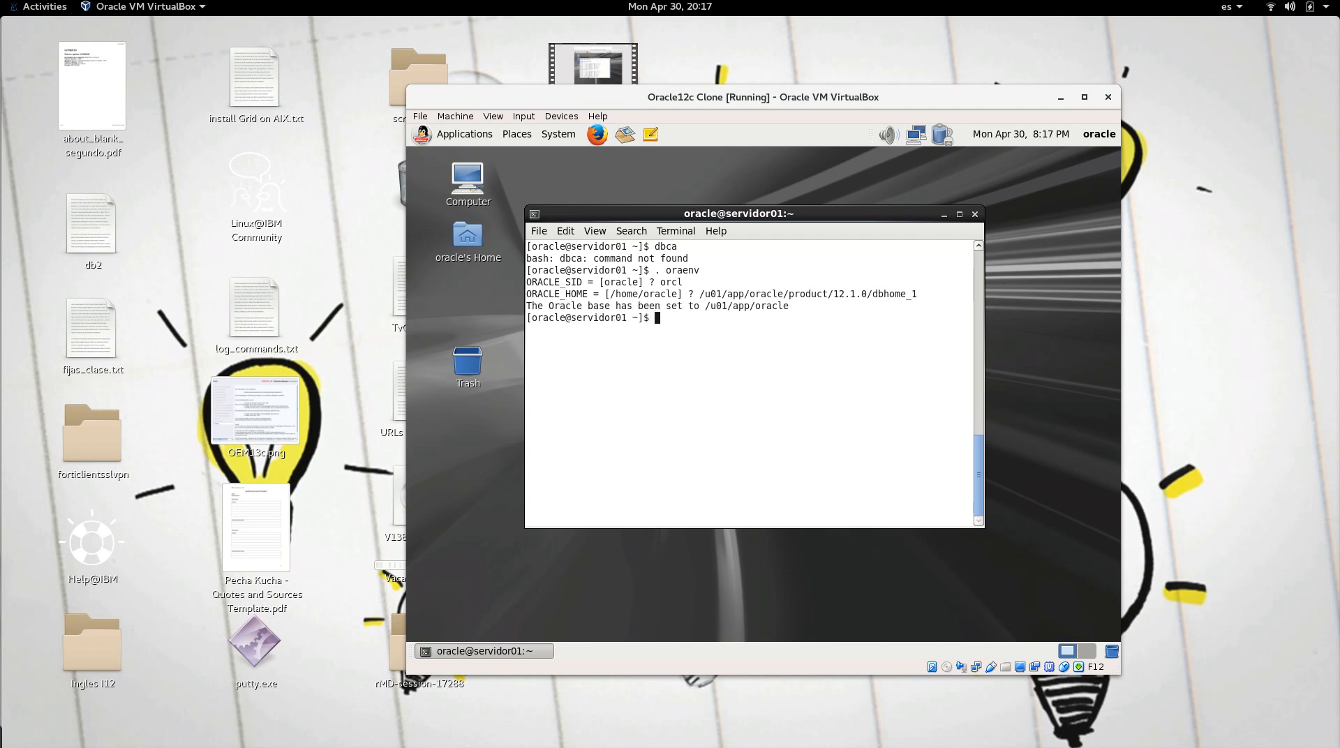
Step: Launch the Database Configuration Assistant with dbca
{"action": "type", "text": "dbca"}
{"action": "key", "text": "BackSpace"}
{"action": "key", "text": "BackSpace"}
{"action": "key", "text": "BackSpace"}
{"action": "key", "text": "BackSpace"}
{"action": "key", "text": "Return"}
{"action": "type", "text": "dbca"}
{"action": "key", "text": "Return"}
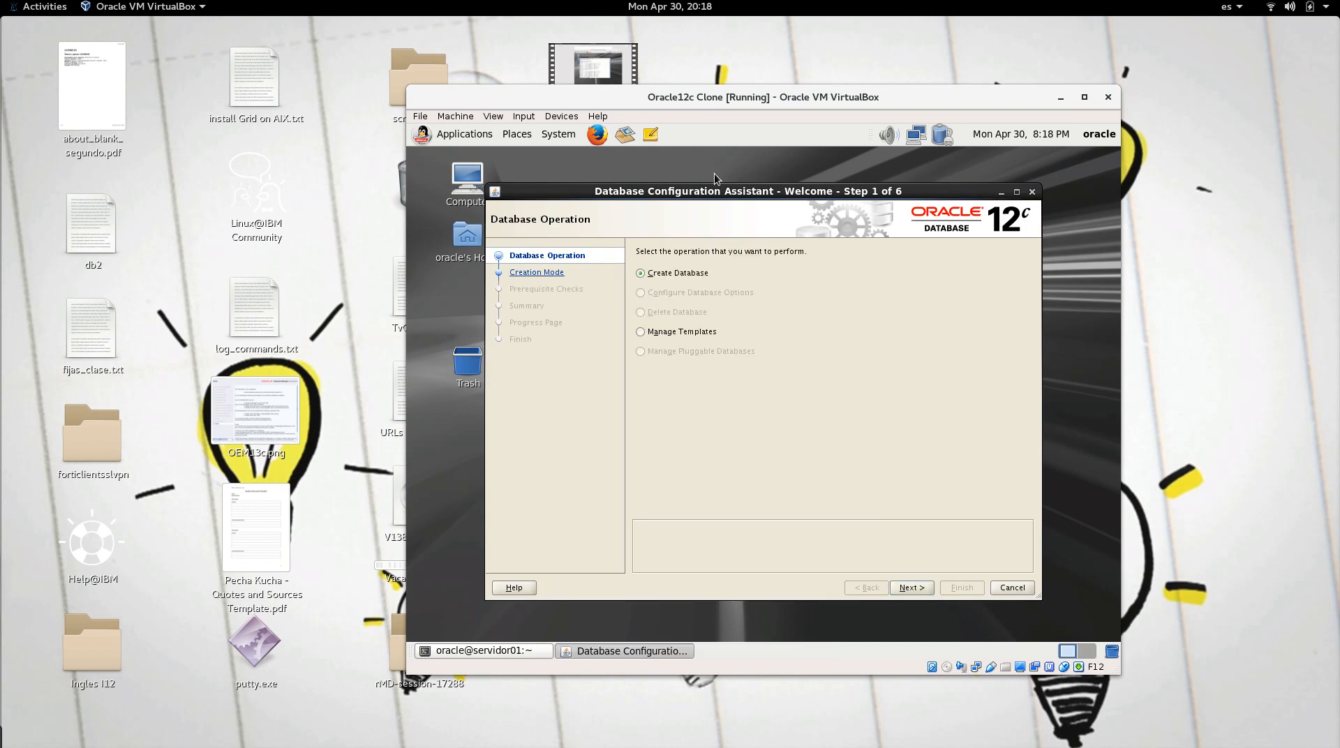
Step: Keep 'Create a database', pick Advanced Mode, and continue to the Database Template step
{"action": "left_click_drag", "start_coordinate": [714, 190], "coordinate": [703, 189]}
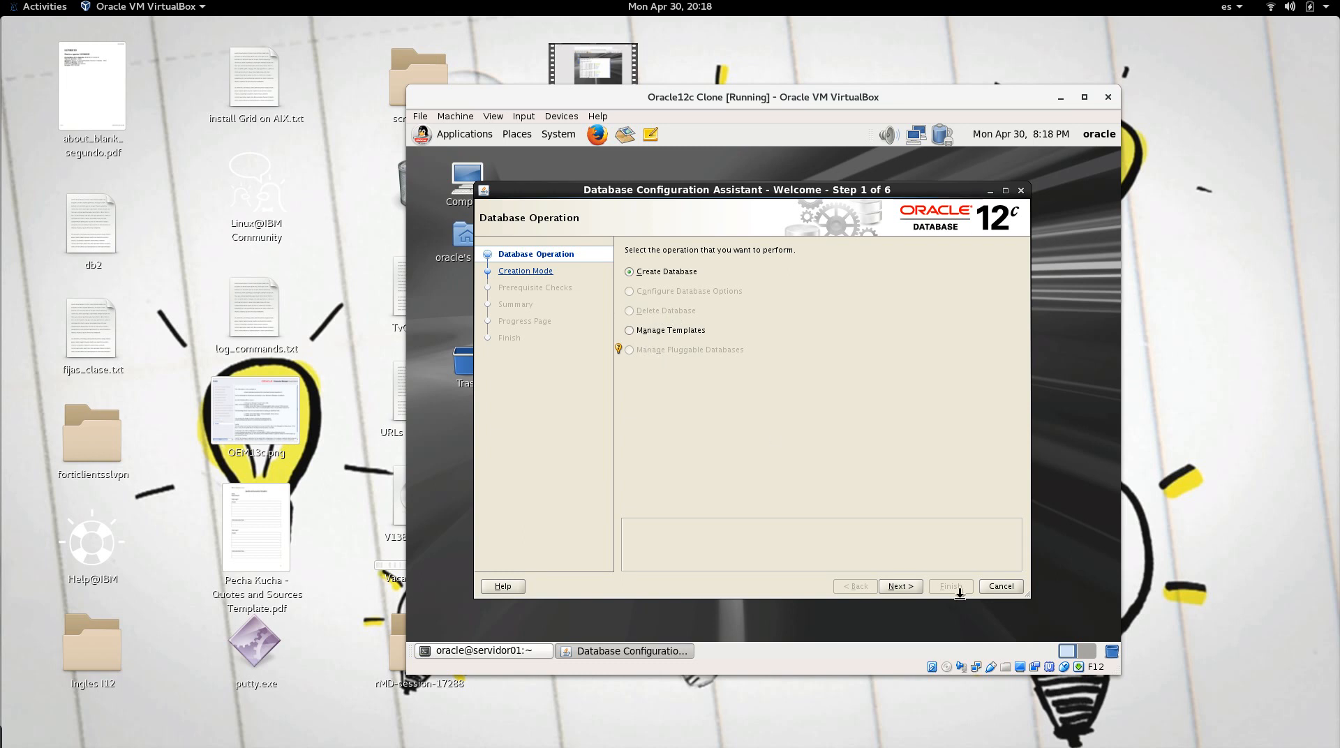
{"action": "left_click", "coordinate": [911, 585]}
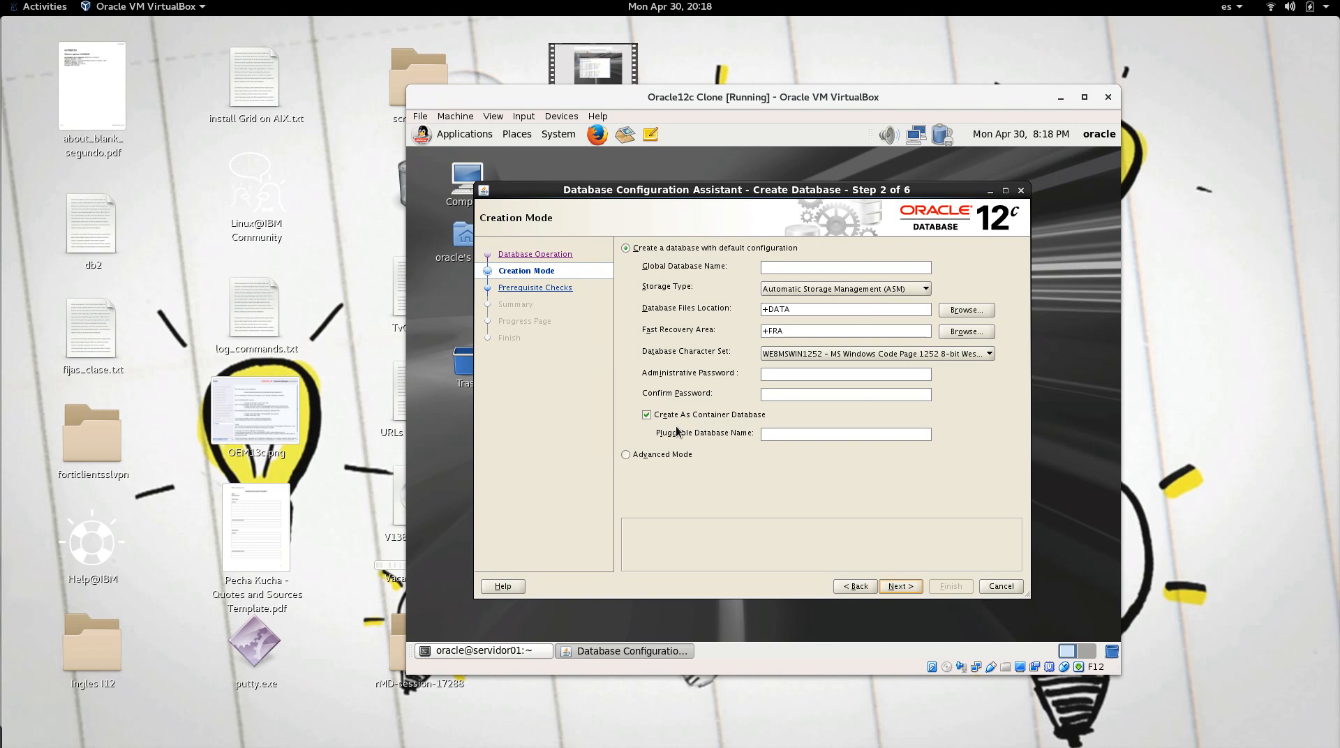
{"action": "left_click", "coordinate": [665, 455]}
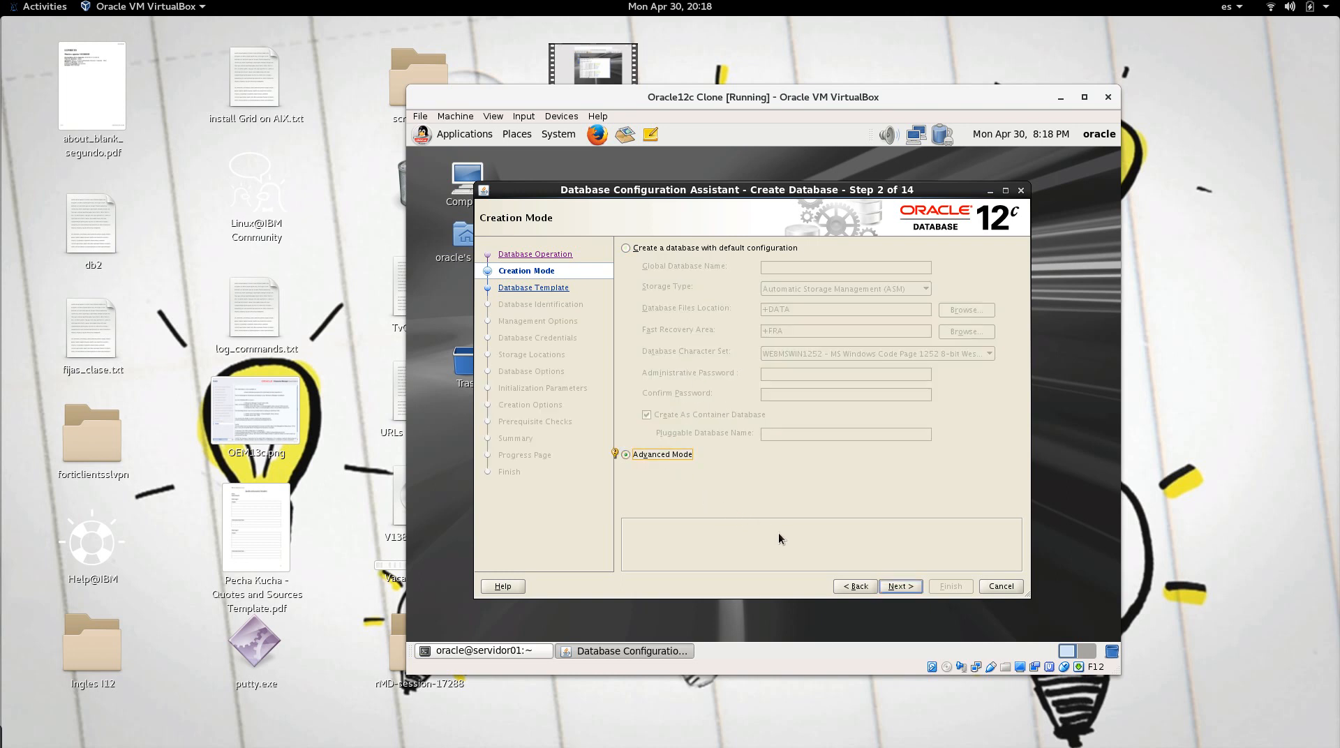
{"action": "left_click", "coordinate": [897, 587]}
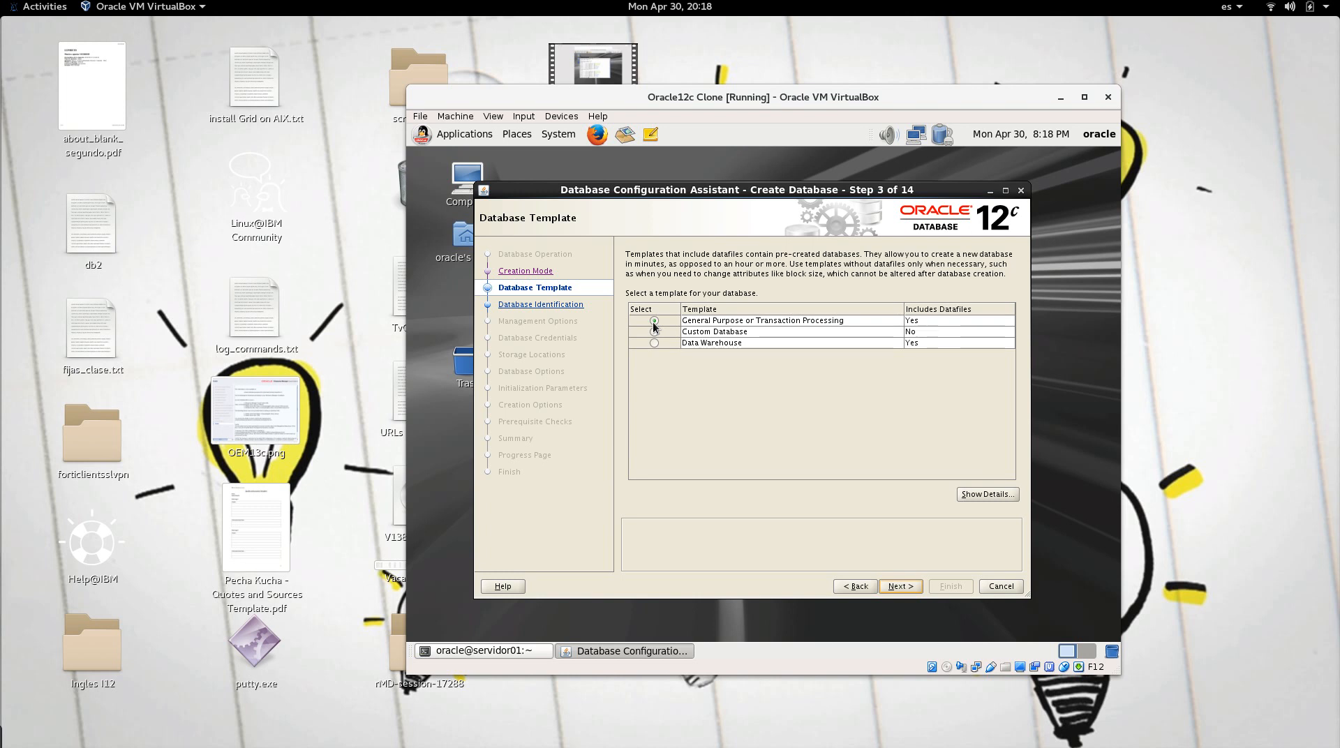
Step: Keep the General Purpose template and name the database orcl, leaving Container Database unchecked
{"action": "left_click", "coordinate": [904, 585]}
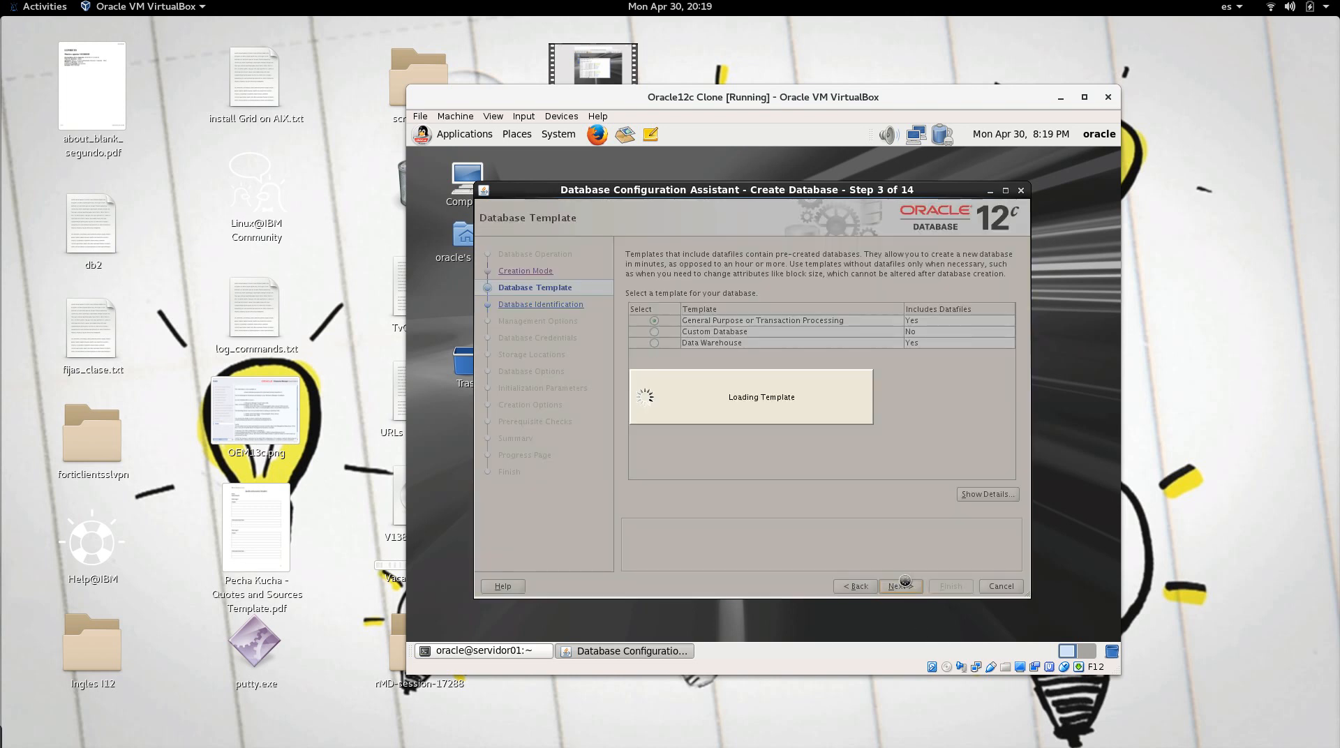
{"action": "left_click", "coordinate": [763, 308]}
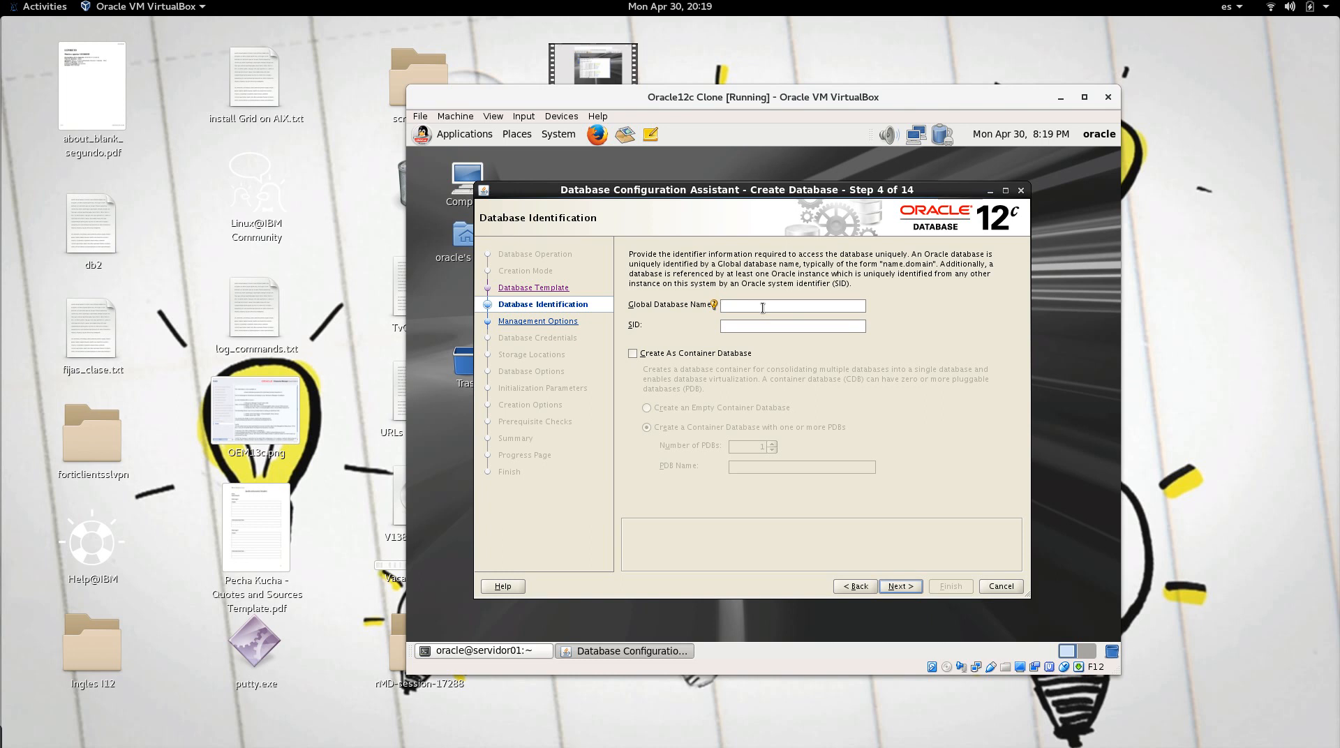
{"action": "left_click", "coordinate": [730, 350]}
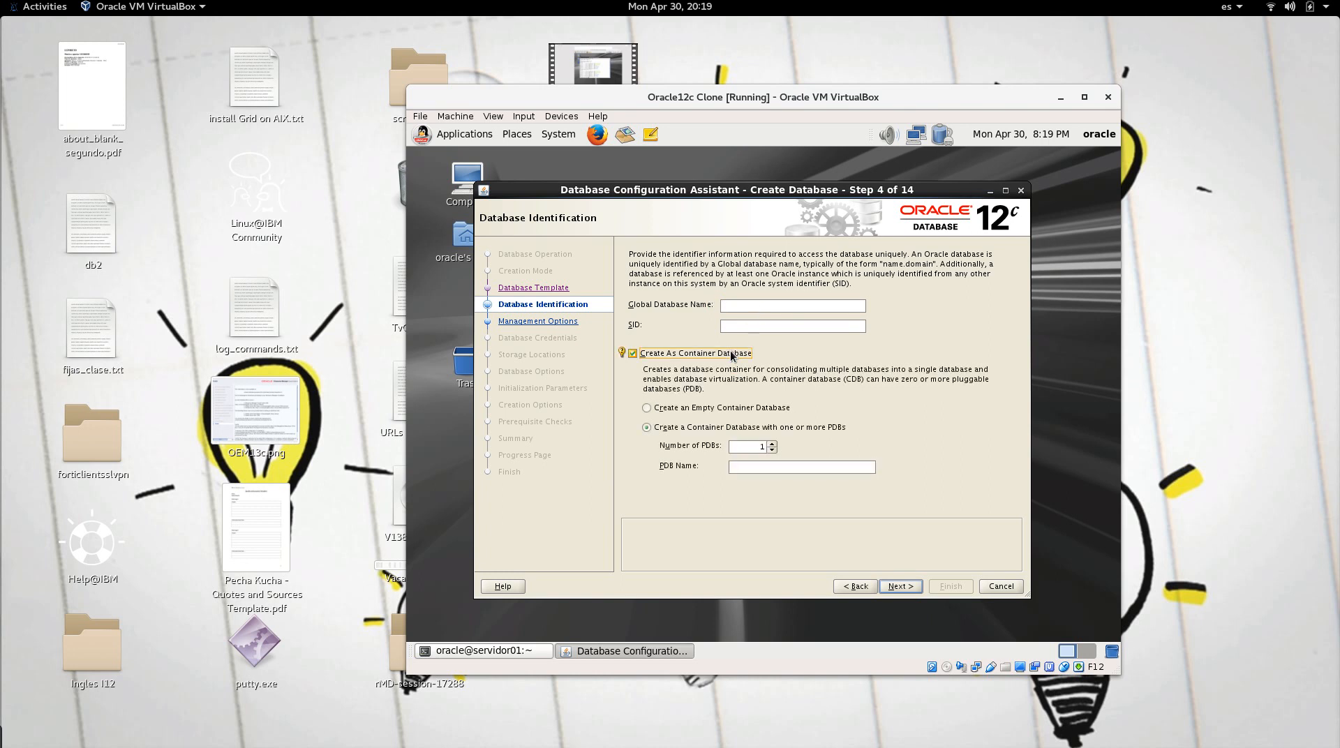
{"action": "left_click", "coordinate": [731, 354]}
{"action": "left_click", "coordinate": [758, 309]}
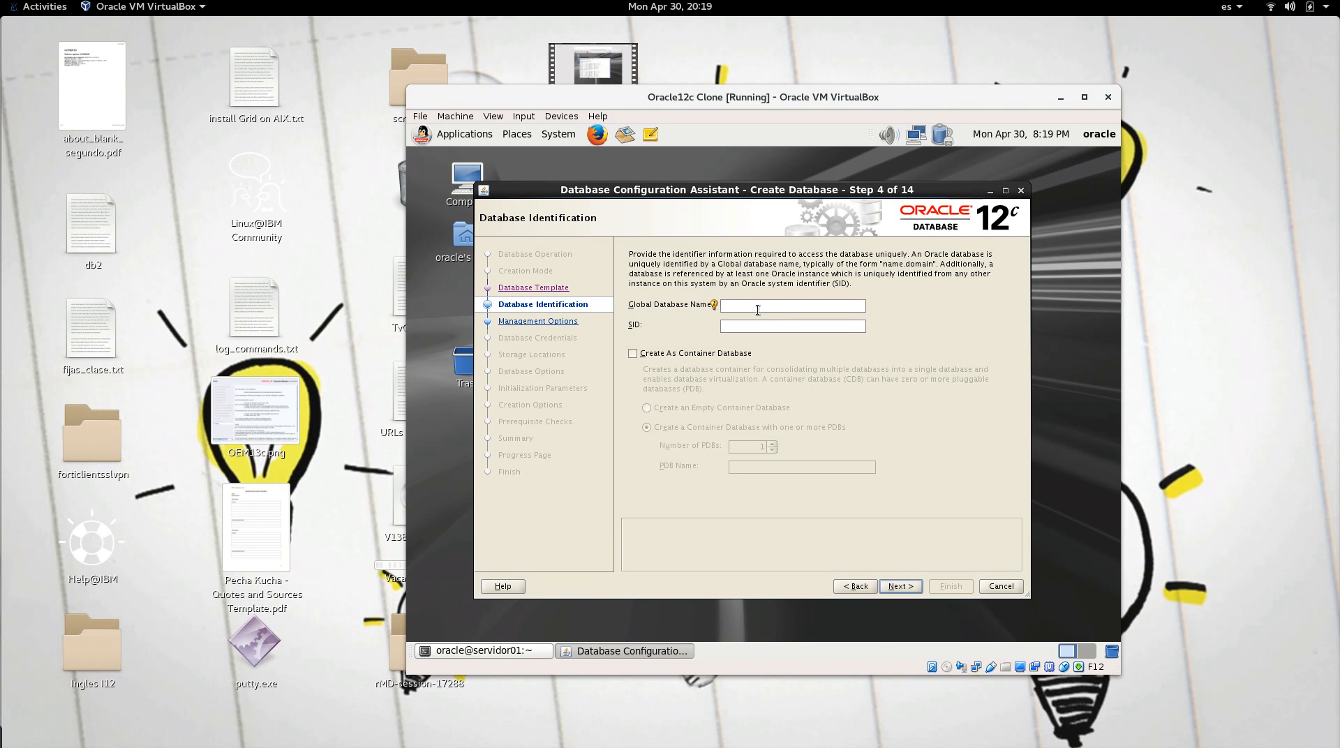
{"action": "type", "text": "orcl"}
{"action": "left_click", "coordinate": [906, 587]}
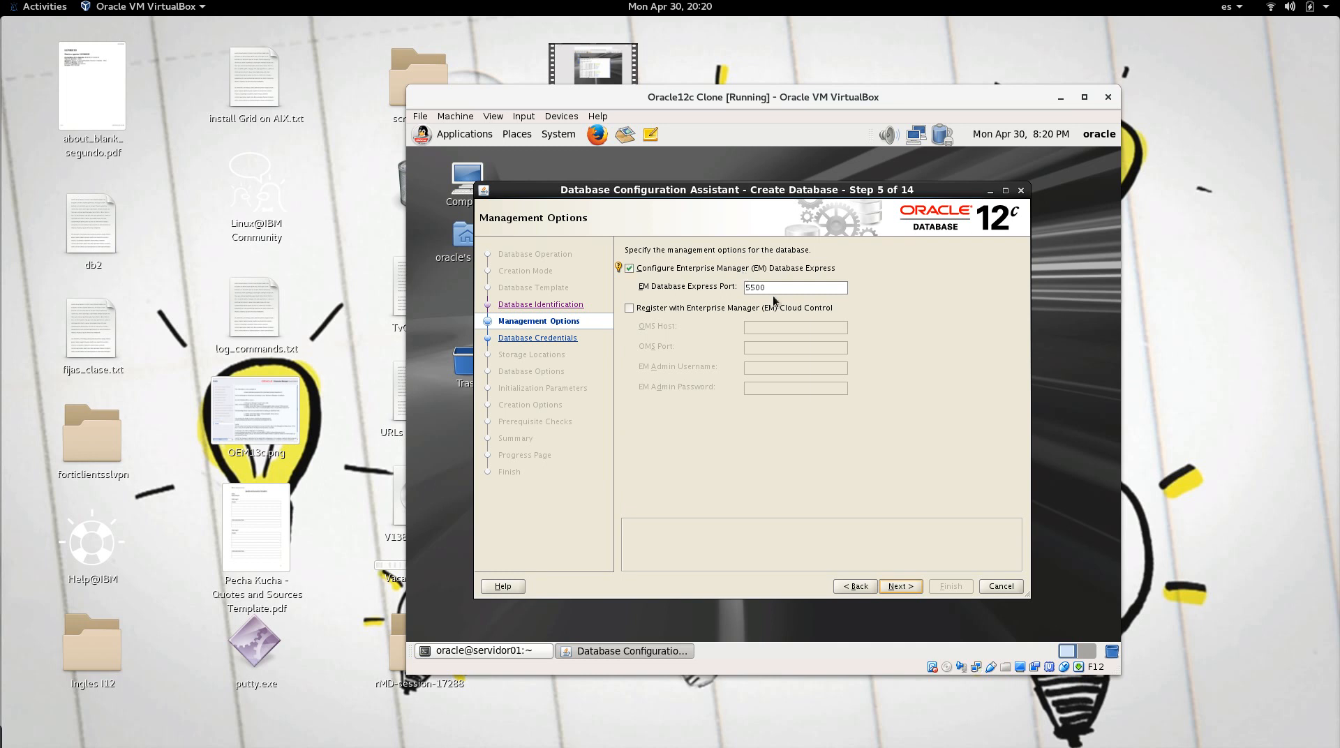
Step: Keep EM Express on port 5500 and use one shared password for all admin accounts
{"action": "left_click", "coordinate": [893, 588]}
{"action": "left_click", "coordinate": [768, 386]}
{"action": "left_click", "coordinate": [766, 402]}
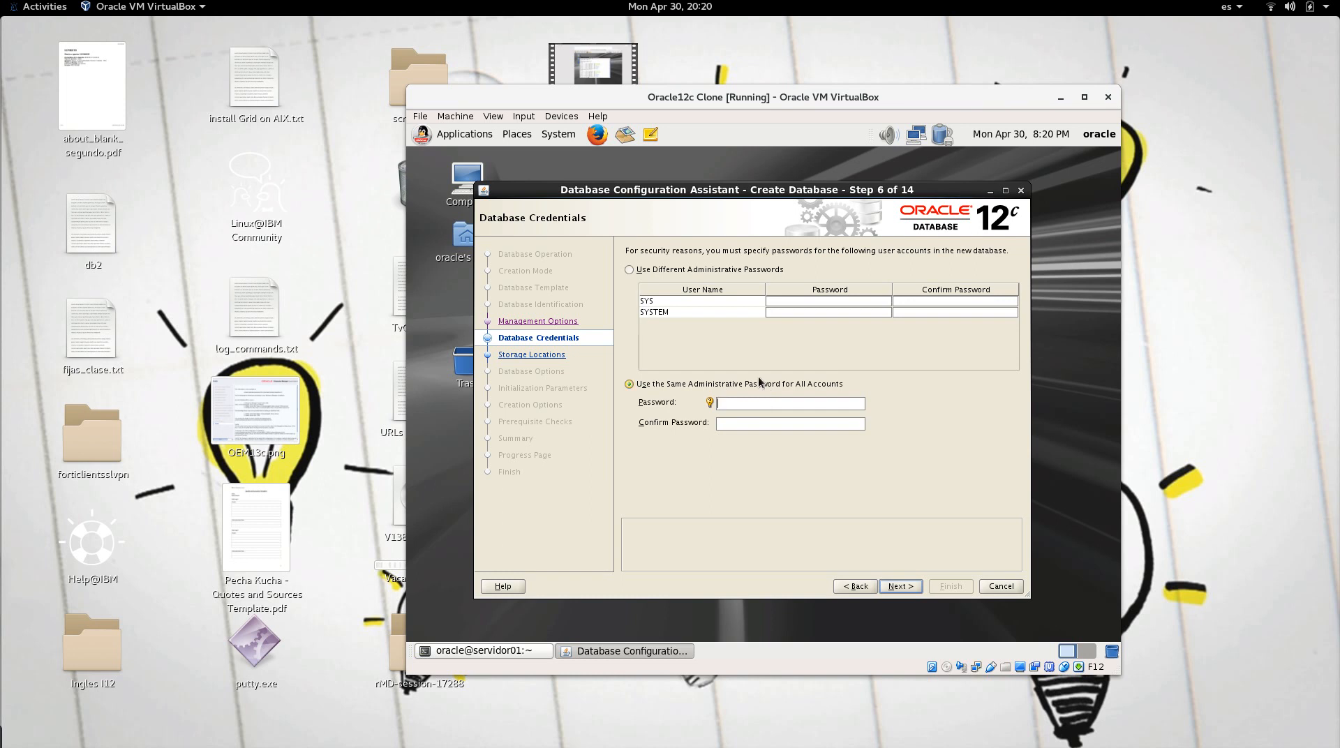
{"action": "left_click", "coordinate": [739, 271]}
{"action": "left_click", "coordinate": [744, 385]}
{"action": "left_click", "coordinate": [749, 403]}
Step: Enter and confirm the shared admin password, and keep the existing listener
{"action": "type", "text": "oracle12c"}
{"action": "key", "text": "Tab"}
{"action": "type", "text": "oracle12"}
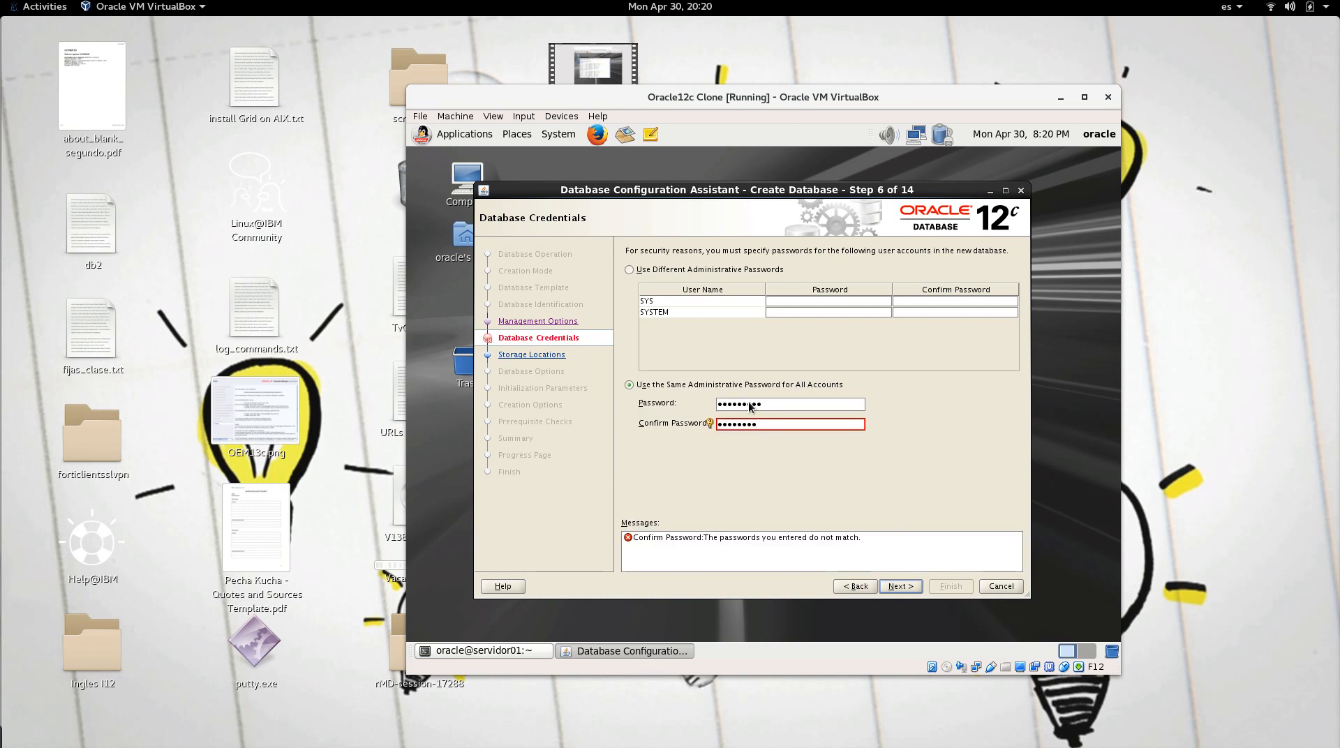
{"action": "type", "text": "c"}
{"action": "left_click", "coordinate": [907, 590]}
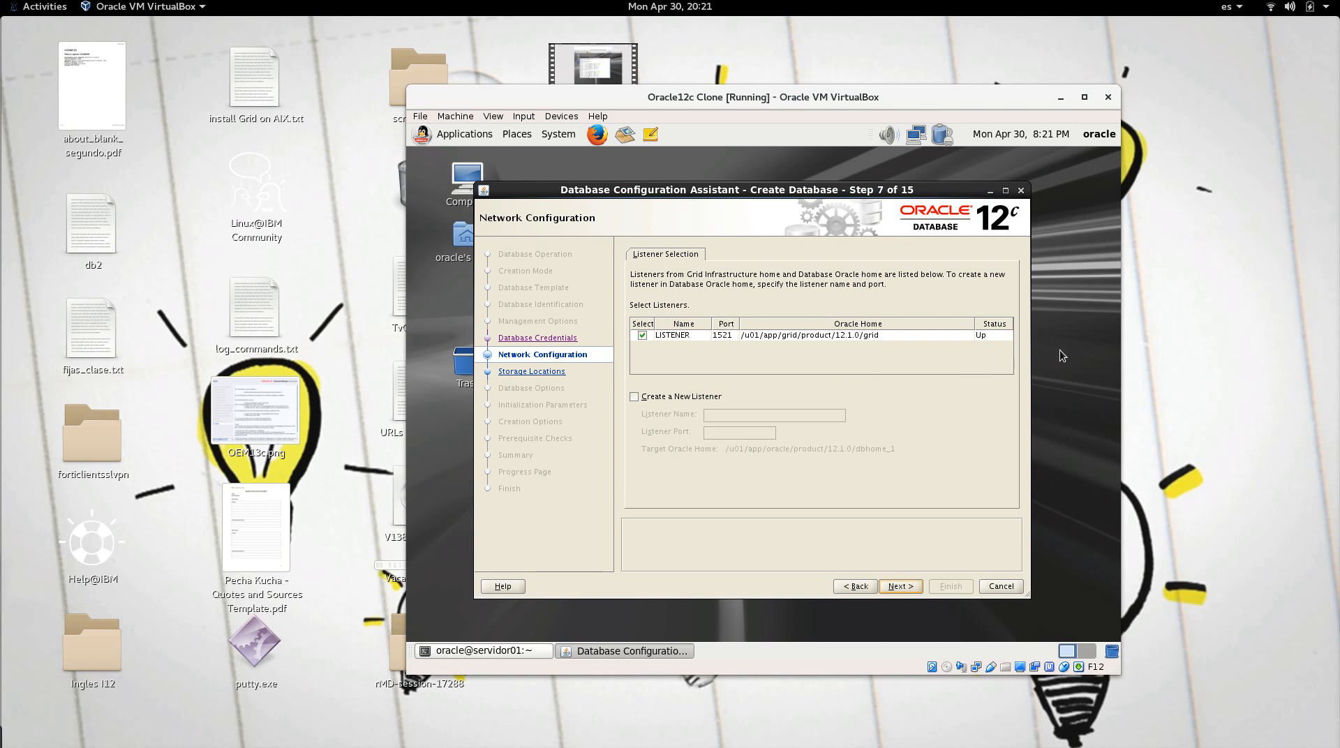
{"action": "left_click", "coordinate": [907, 587]}
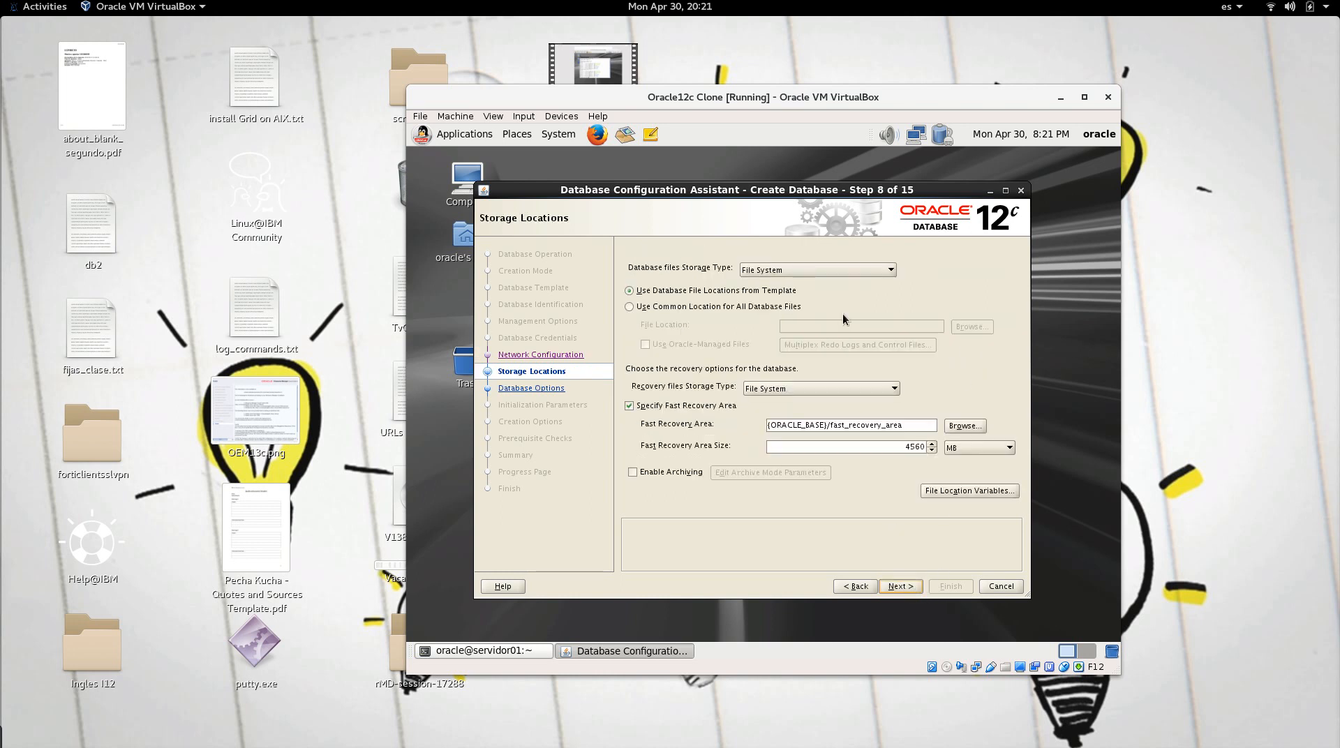
Step: Set the database files storage type to Automatic Storage Management (ASM)
{"action": "left_click", "coordinate": [832, 274]}
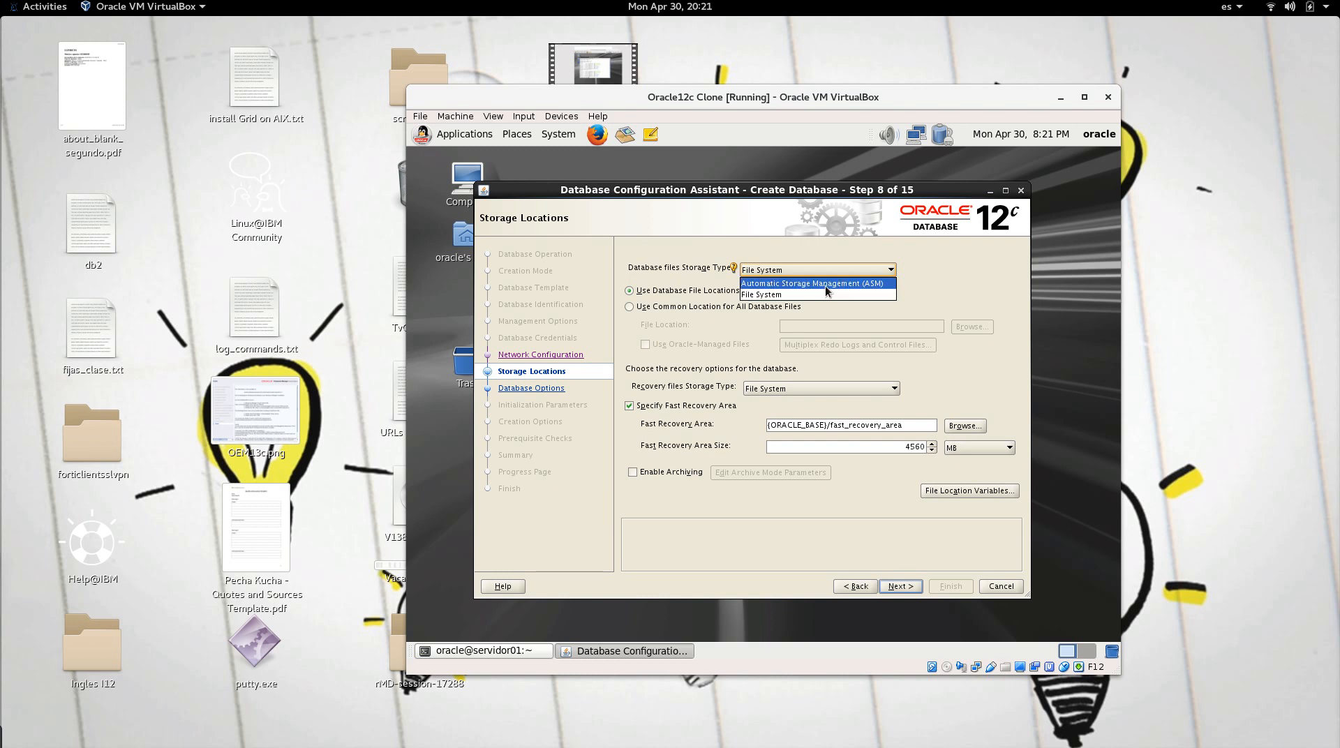
{"action": "left_click", "coordinate": [825, 286]}
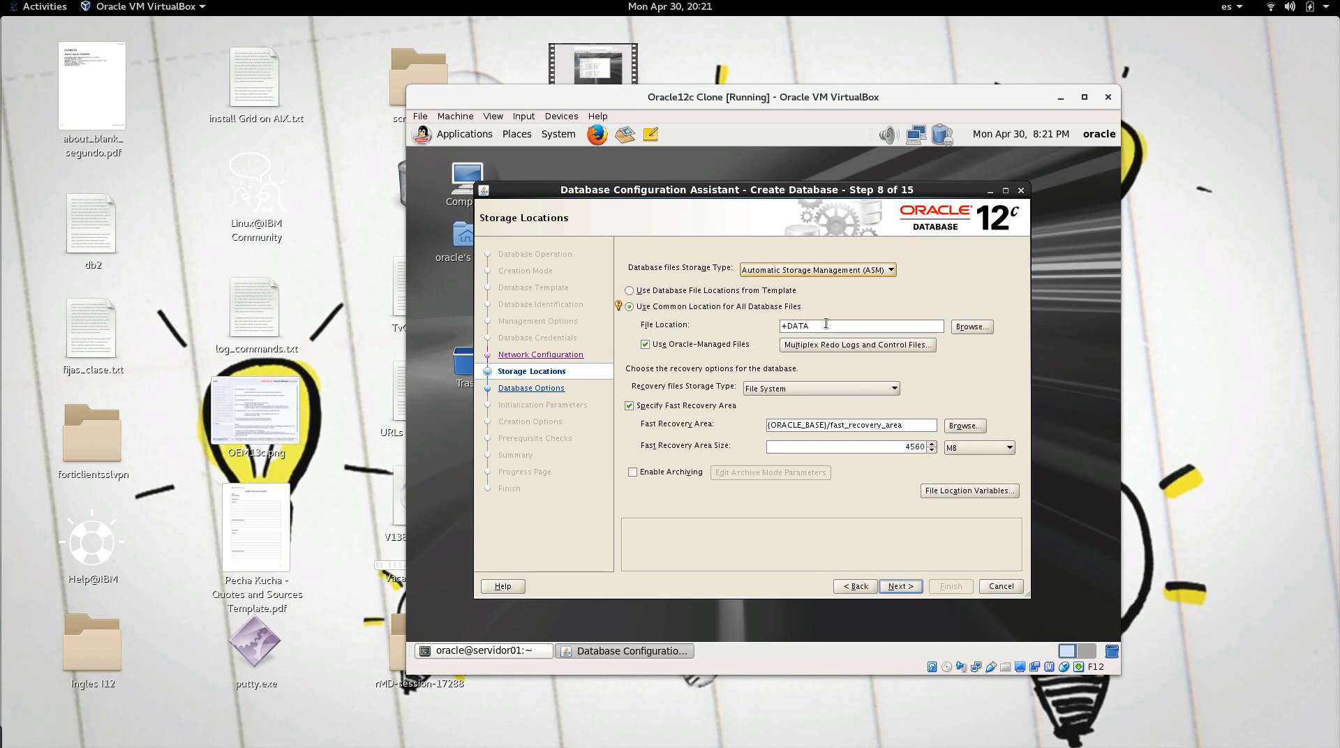
Step: Select the DATA disk group as the database file location
{"action": "left_click", "coordinate": [956, 328]}
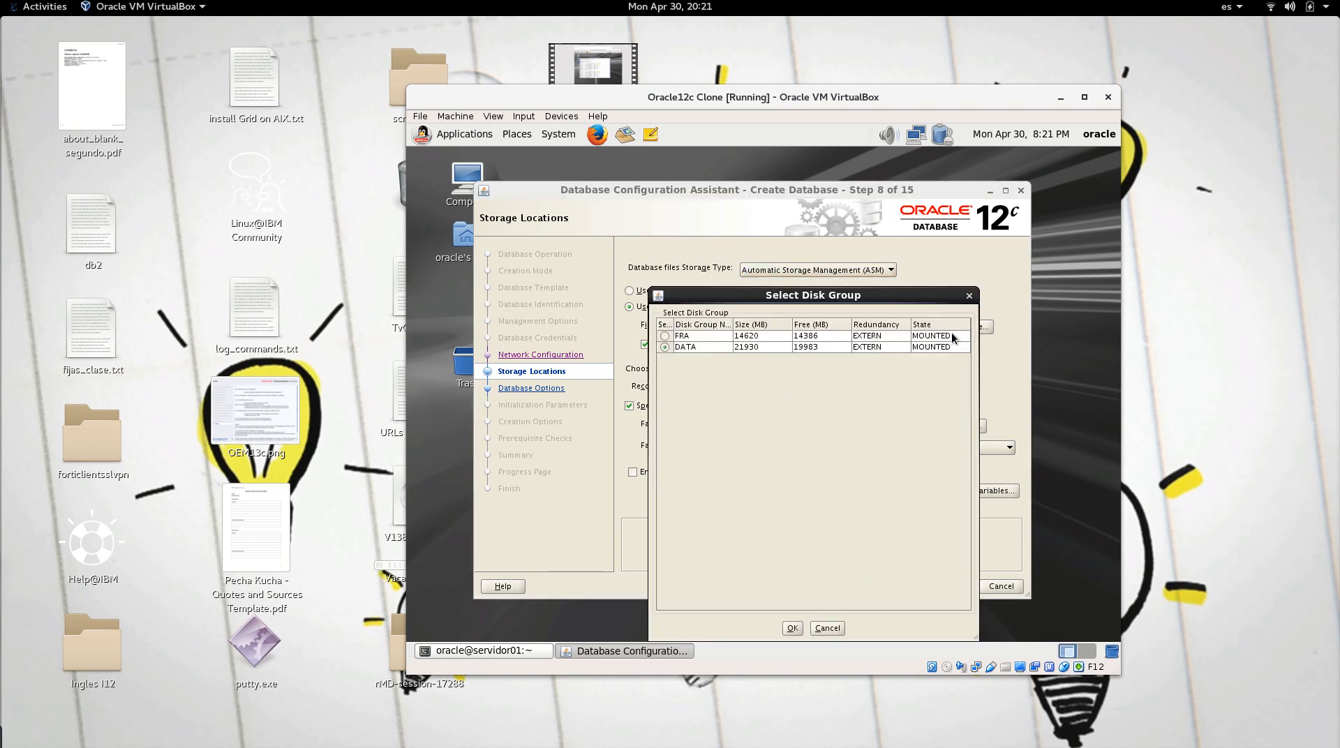
{"action": "left_click", "coordinate": [698, 346]}
{"action": "left_click", "coordinate": [698, 340]}
{"action": "left_click", "coordinate": [700, 347]}
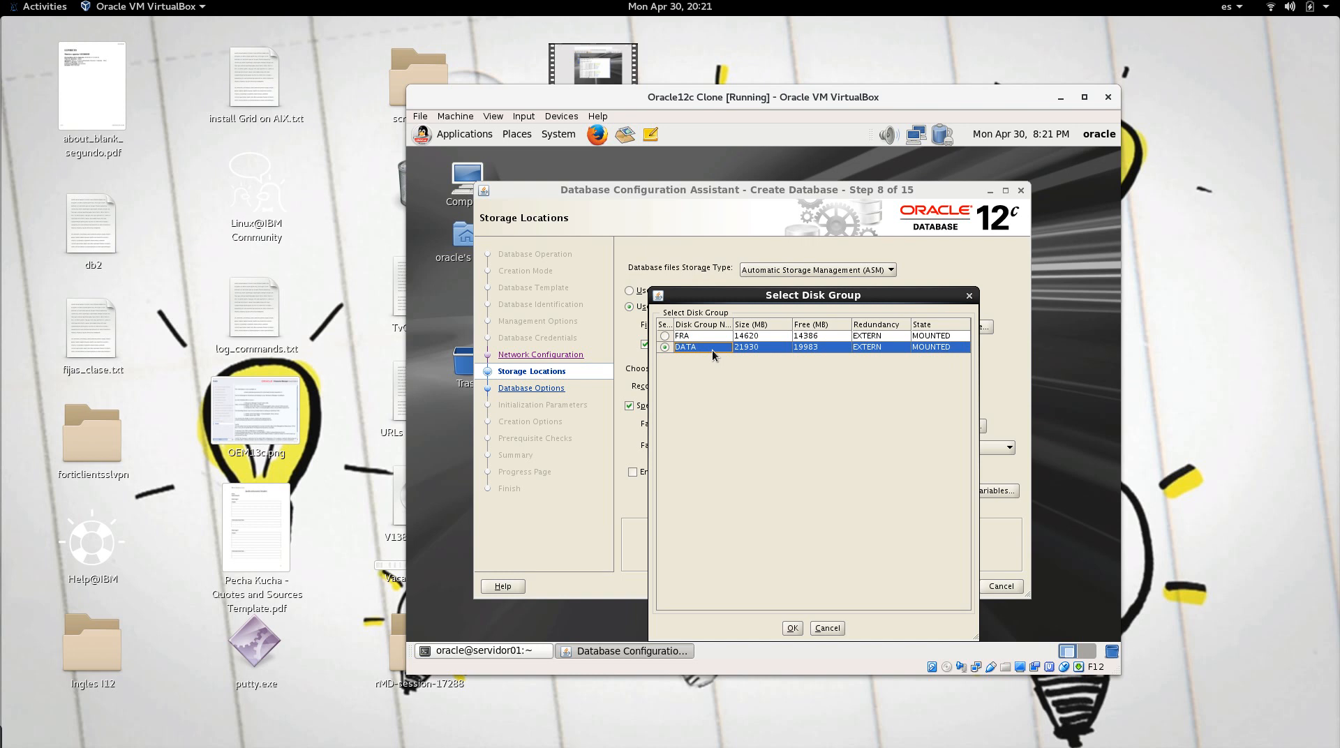
{"action": "left_click", "coordinate": [702, 325]}
{"action": "left_click", "coordinate": [697, 337]}
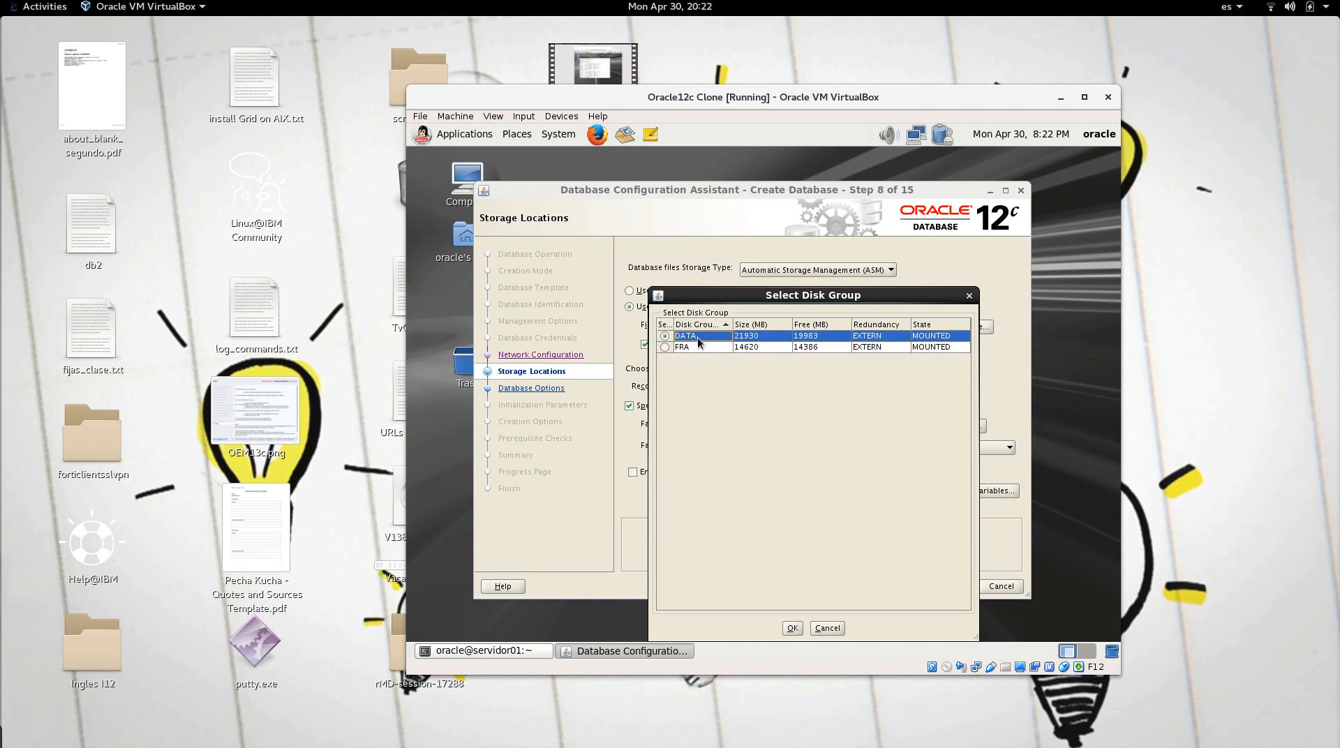
{"action": "left_click", "coordinate": [694, 349]}
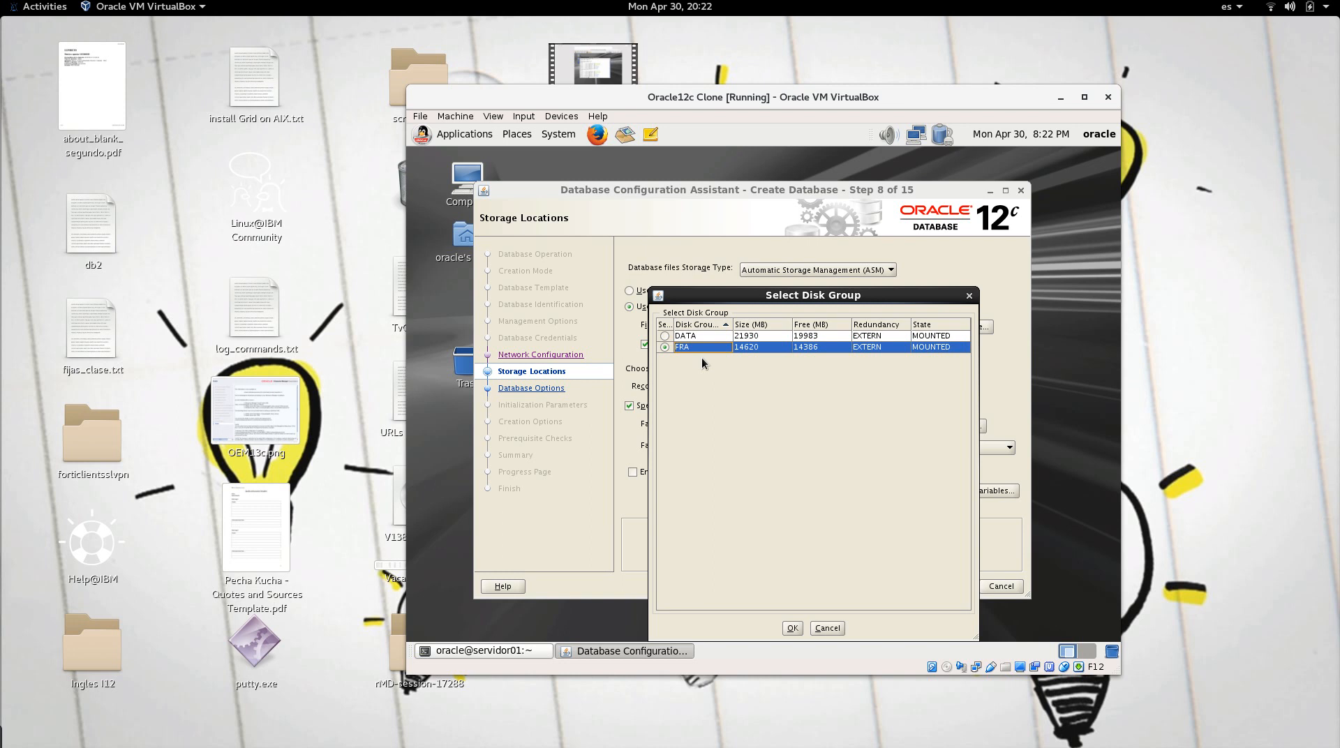
{"action": "left_click", "coordinate": [666, 337]}
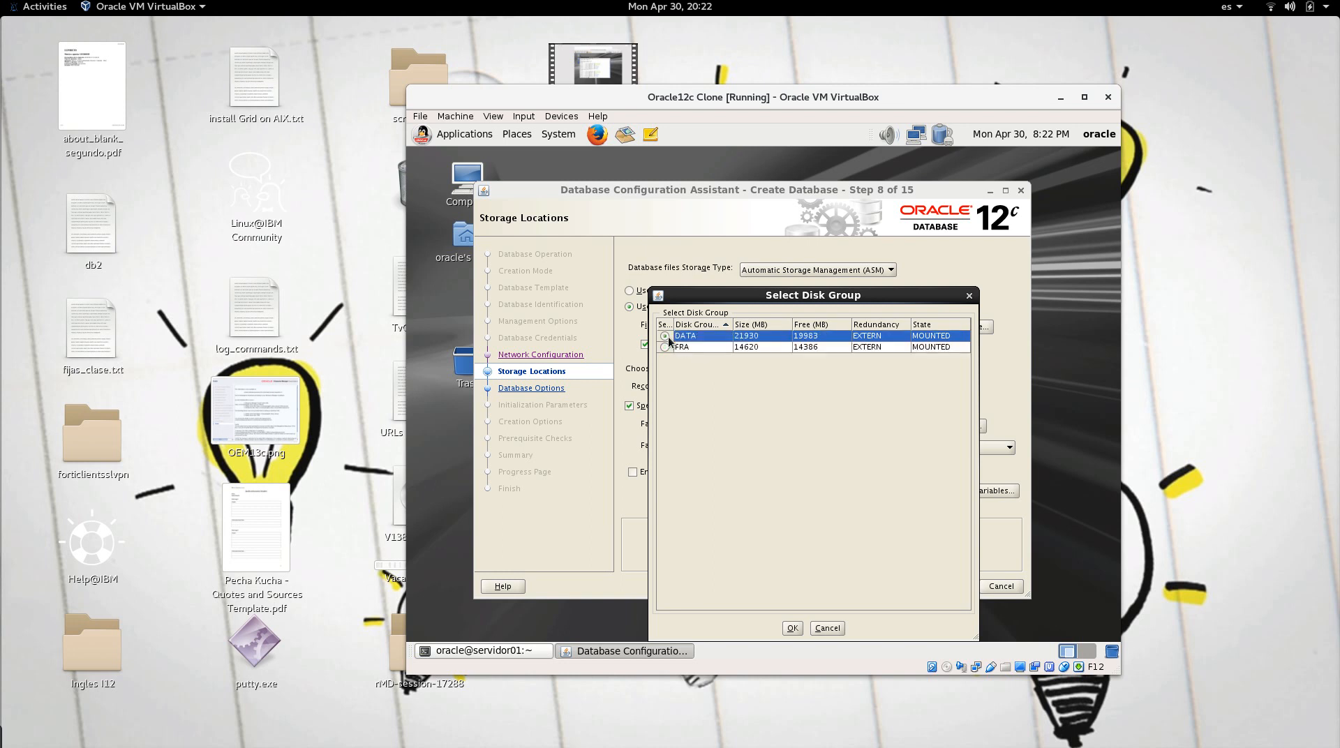
{"action": "left_click", "coordinate": [793, 627]}
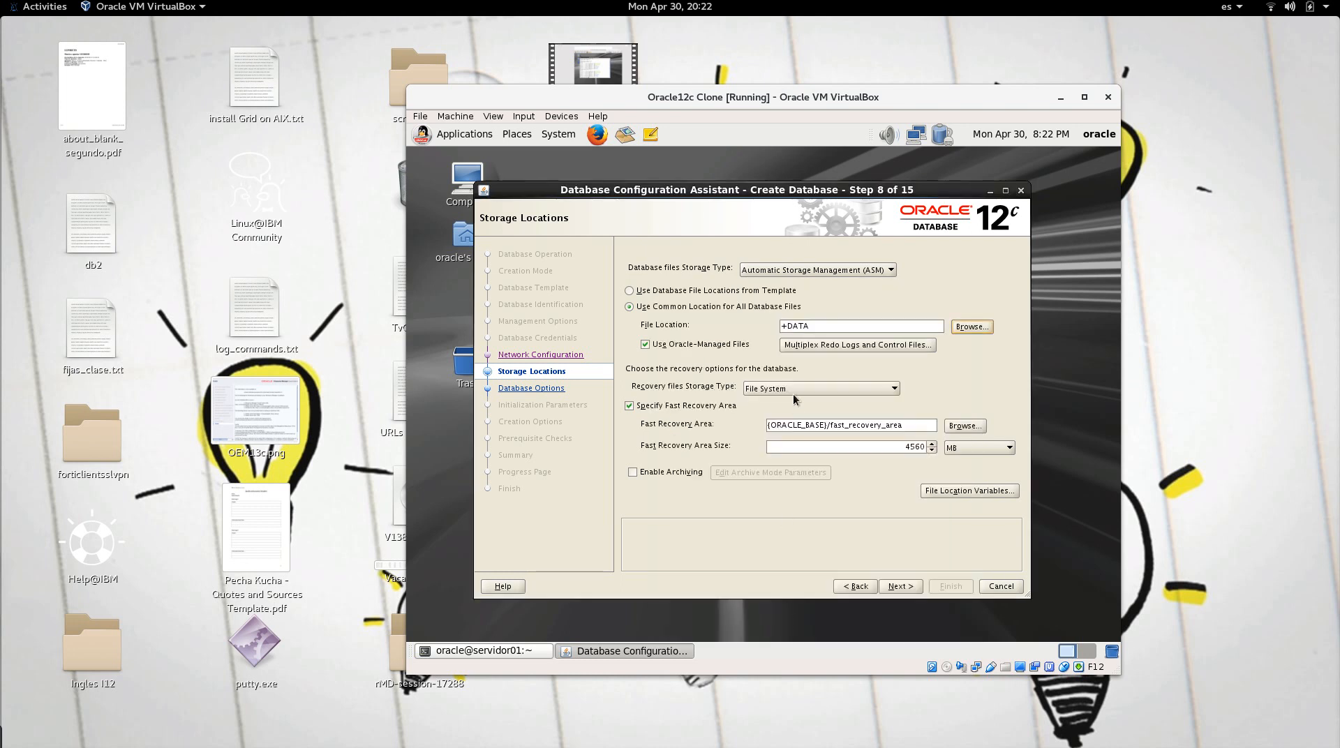
Step: Put the recovery files on ASM at +FRA and move on to Database Options
{"action": "left_click", "coordinate": [950, 427]}
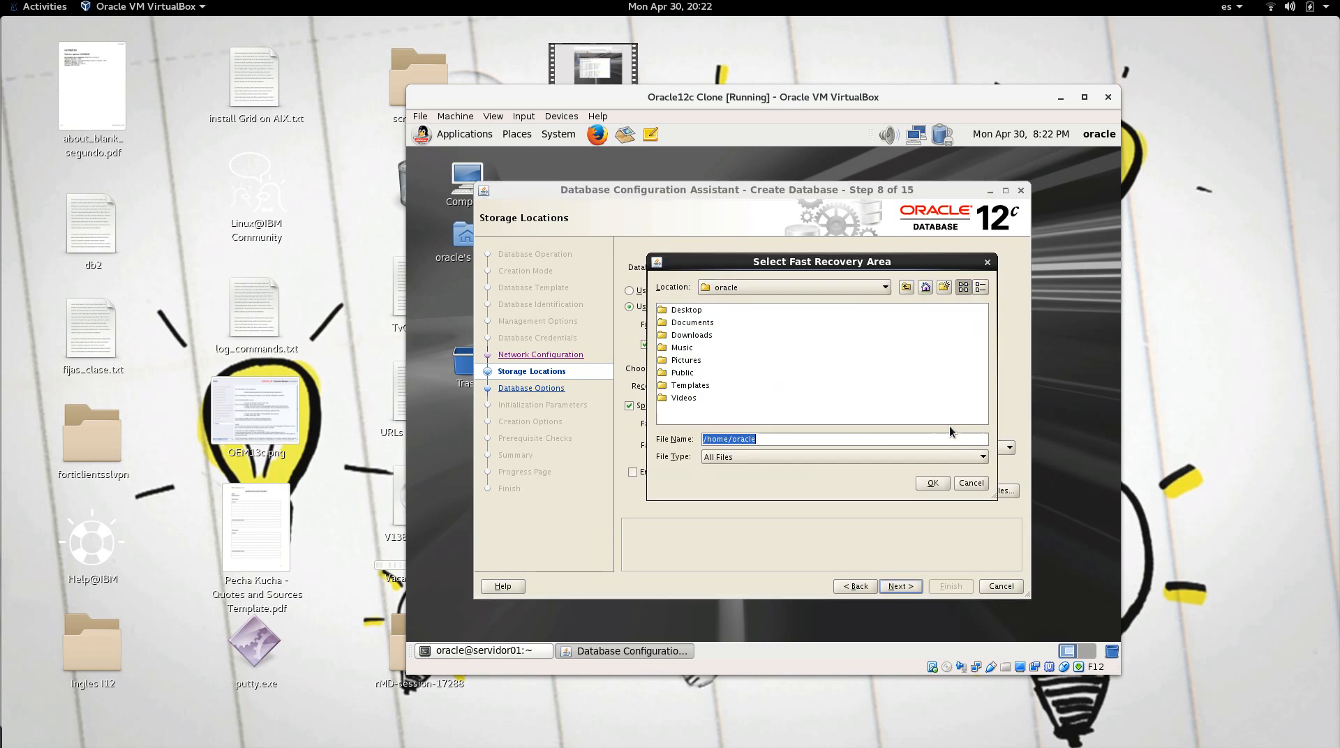
{"action": "left_click", "coordinate": [965, 482]}
{"action": "left_click", "coordinate": [848, 388]}
{"action": "left_click", "coordinate": [848, 402]}
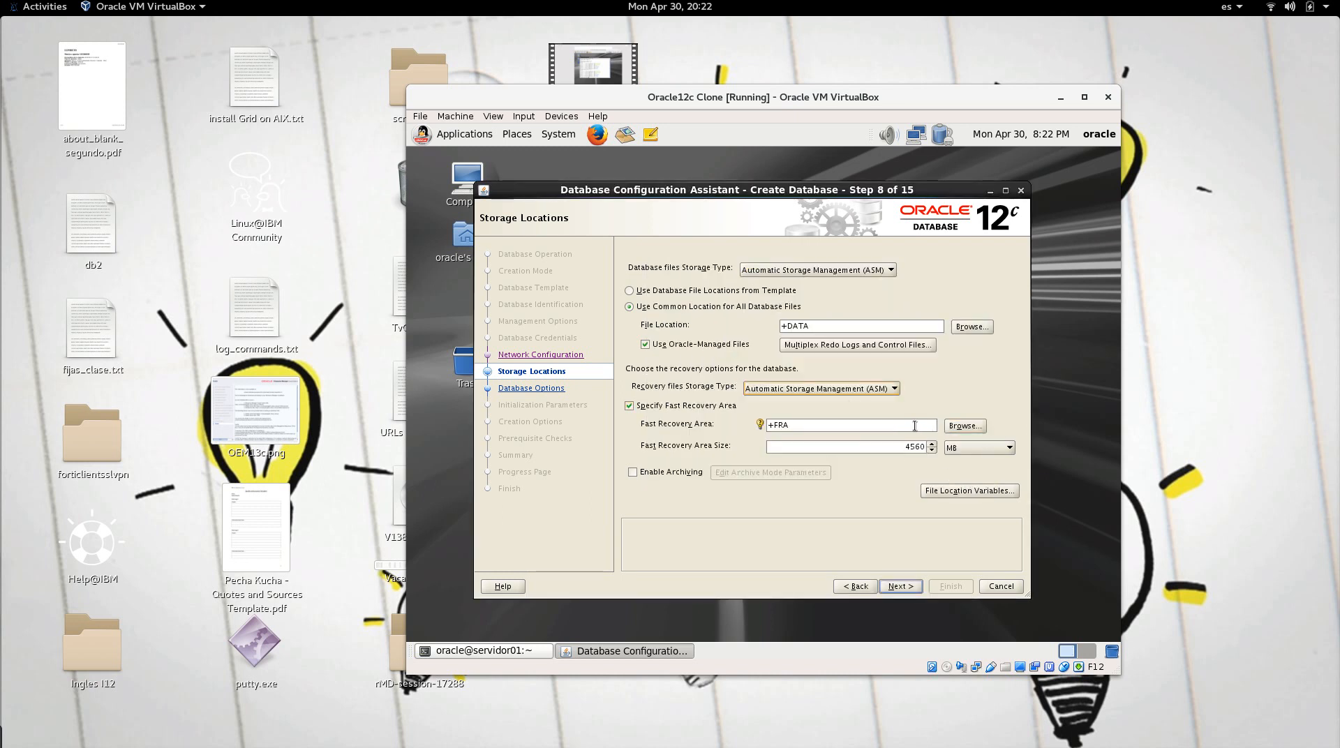
{"action": "left_click", "coordinate": [899, 426]}
{"action": "left_click", "coordinate": [898, 585]}
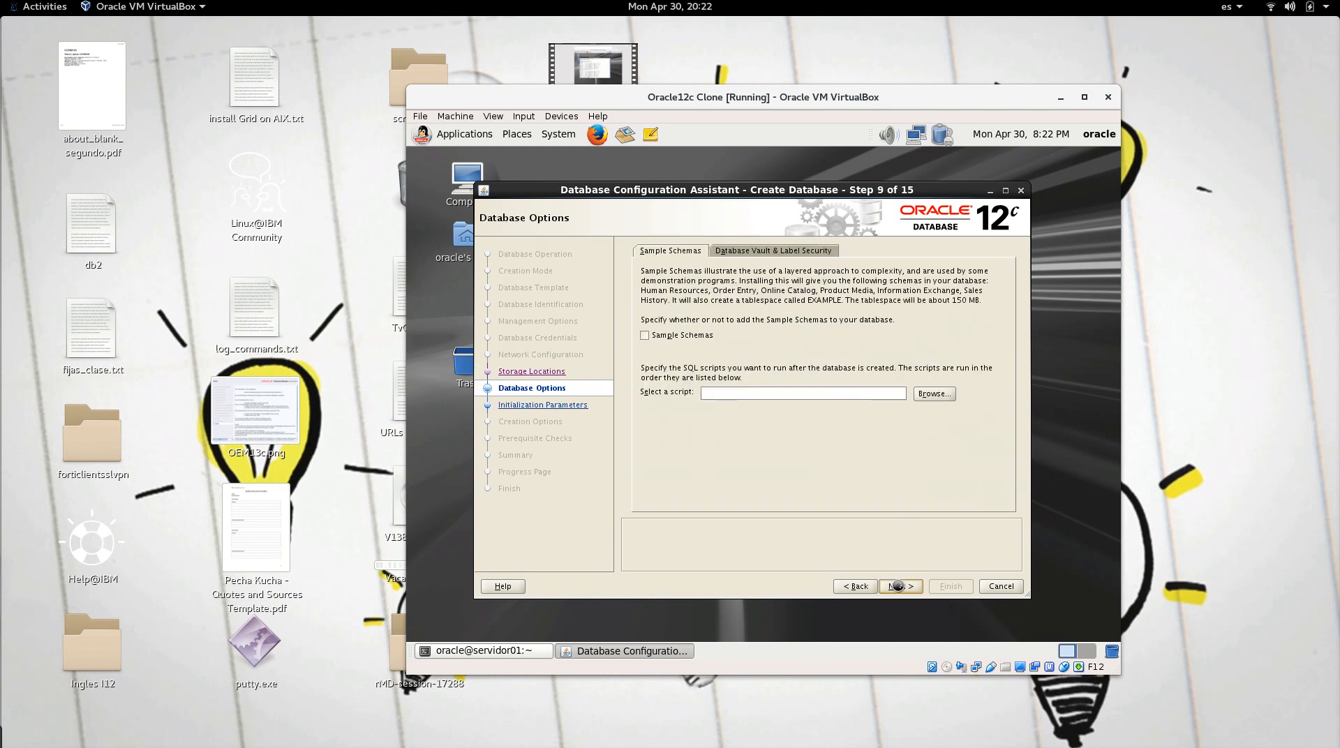
Step: Include the sample schemas and select the 1440 MB memory size
{"action": "left_click", "coordinate": [694, 334]}
{"action": "left_click", "coordinate": [902, 586]}
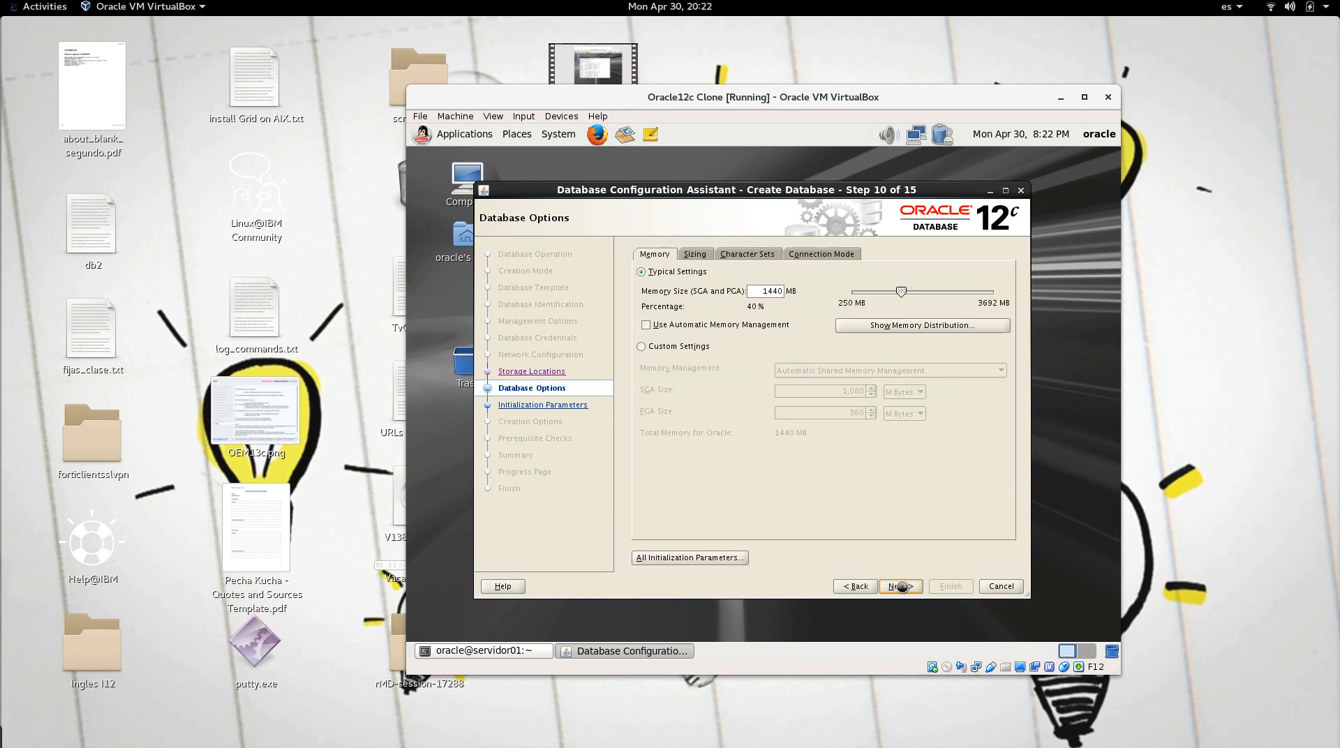
{"action": "left_click_drag", "start_coordinate": [763, 292], "coordinate": [781, 292]}
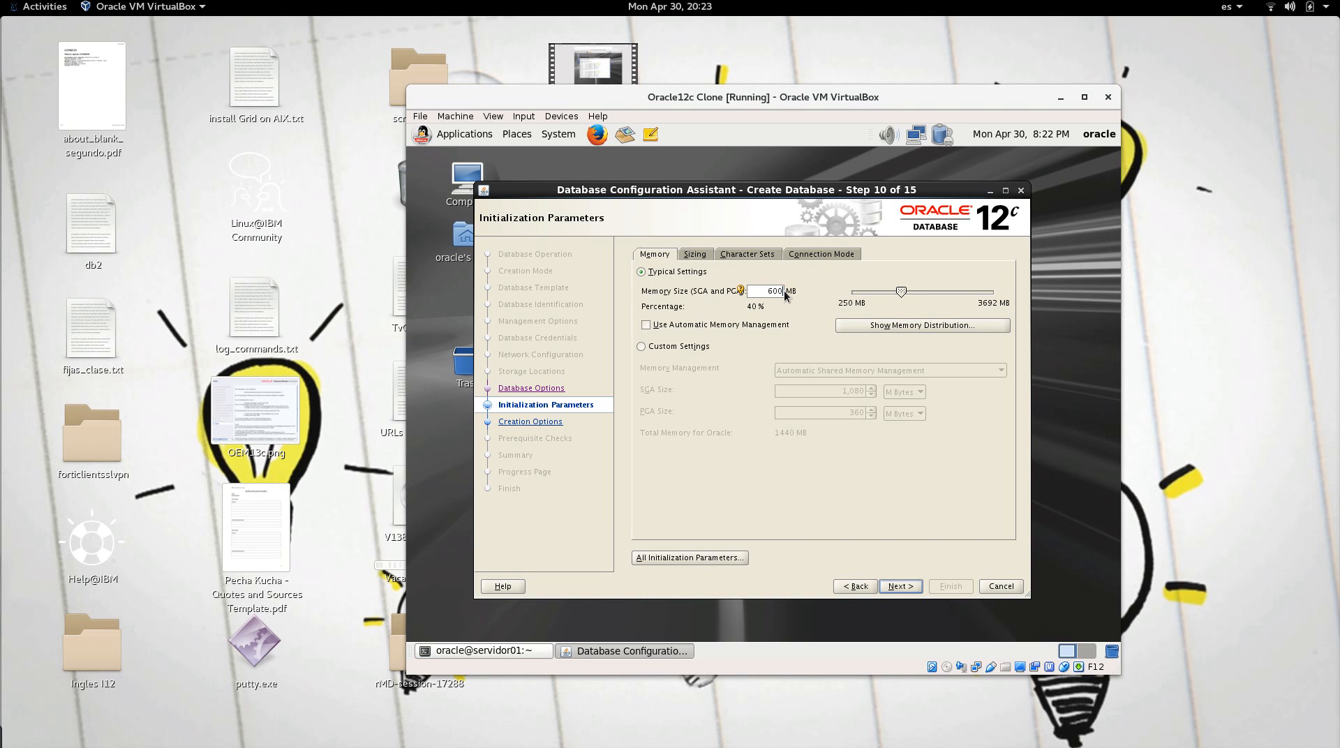
Step: Choose Unicode AL32UTF8 as the database character set
{"action": "left_click", "coordinate": [733, 255]}
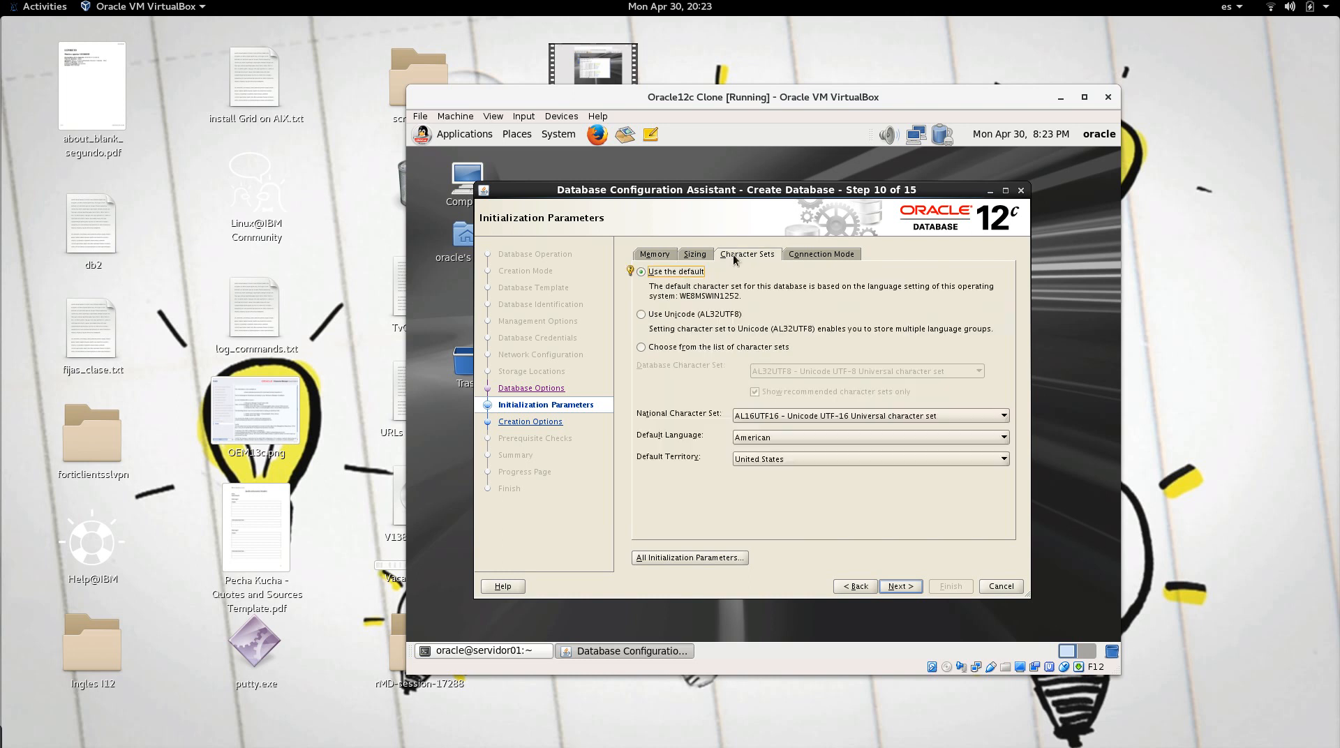
{"action": "left_click", "coordinate": [673, 323]}
{"action": "left_click", "coordinate": [912, 586]}
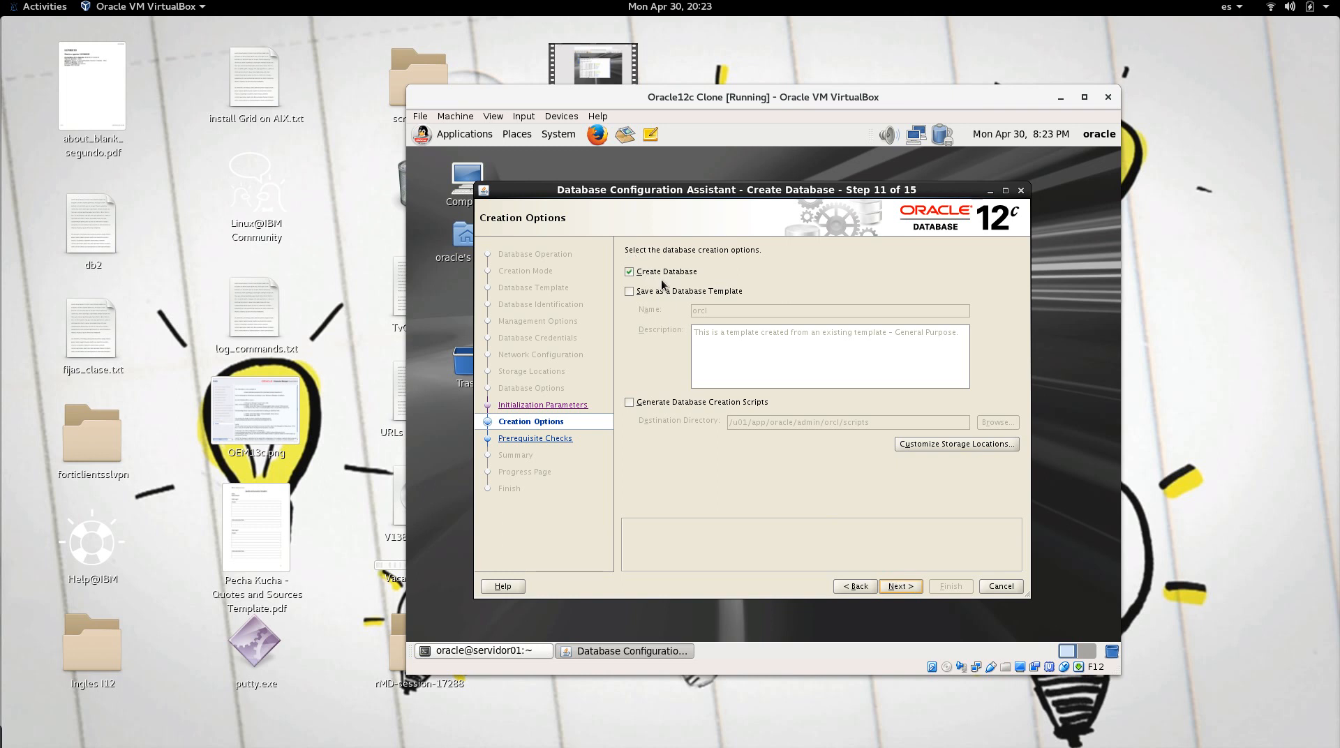
Step: Review the creation summary and start building the orcl database
{"action": "left_click", "coordinate": [901, 587]}
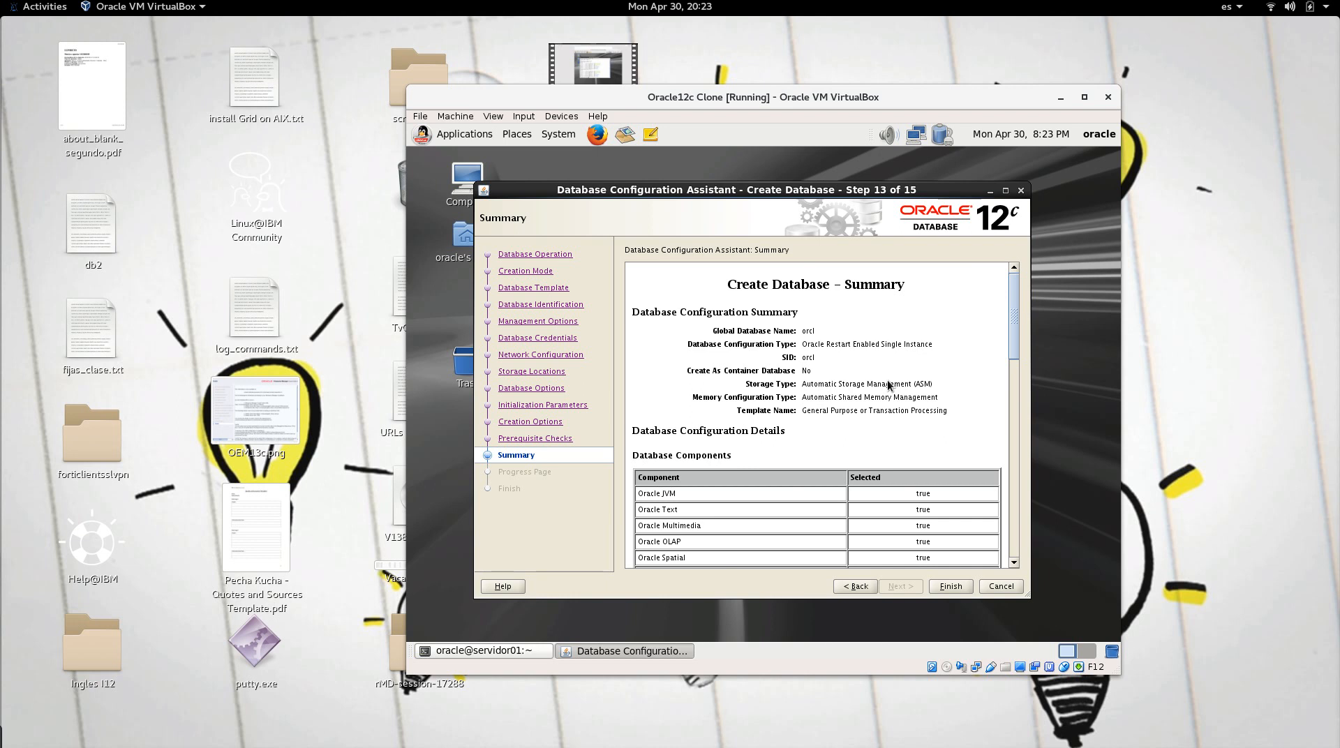
{"action": "scroll", "coordinate": [888, 384], "scroll_direction": "down", "scroll_amount": 2}
{"action": "scroll", "coordinate": [888, 384], "scroll_direction": "down", "scroll_amount": 4}
{"action": "scroll", "coordinate": [888, 383], "scroll_direction": "down", "scroll_amount": 10}
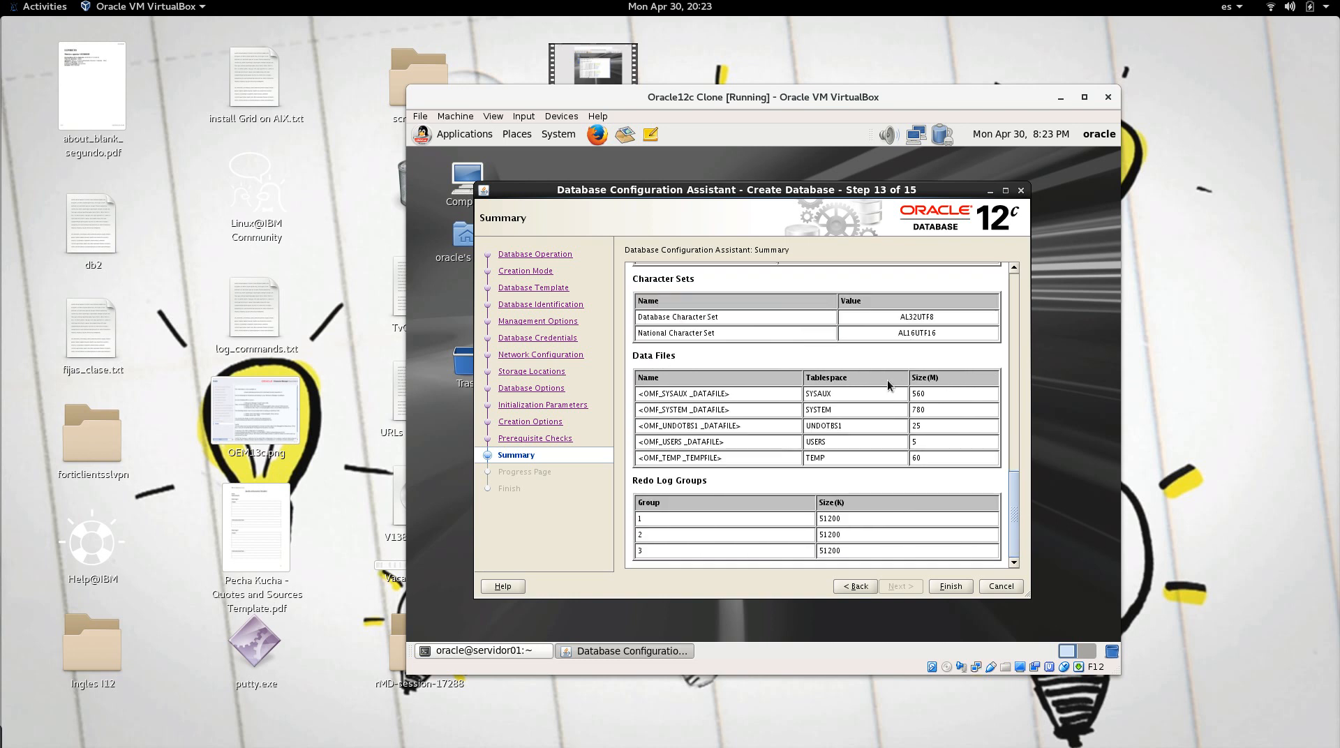
{"action": "left_click", "coordinate": [942, 587]}
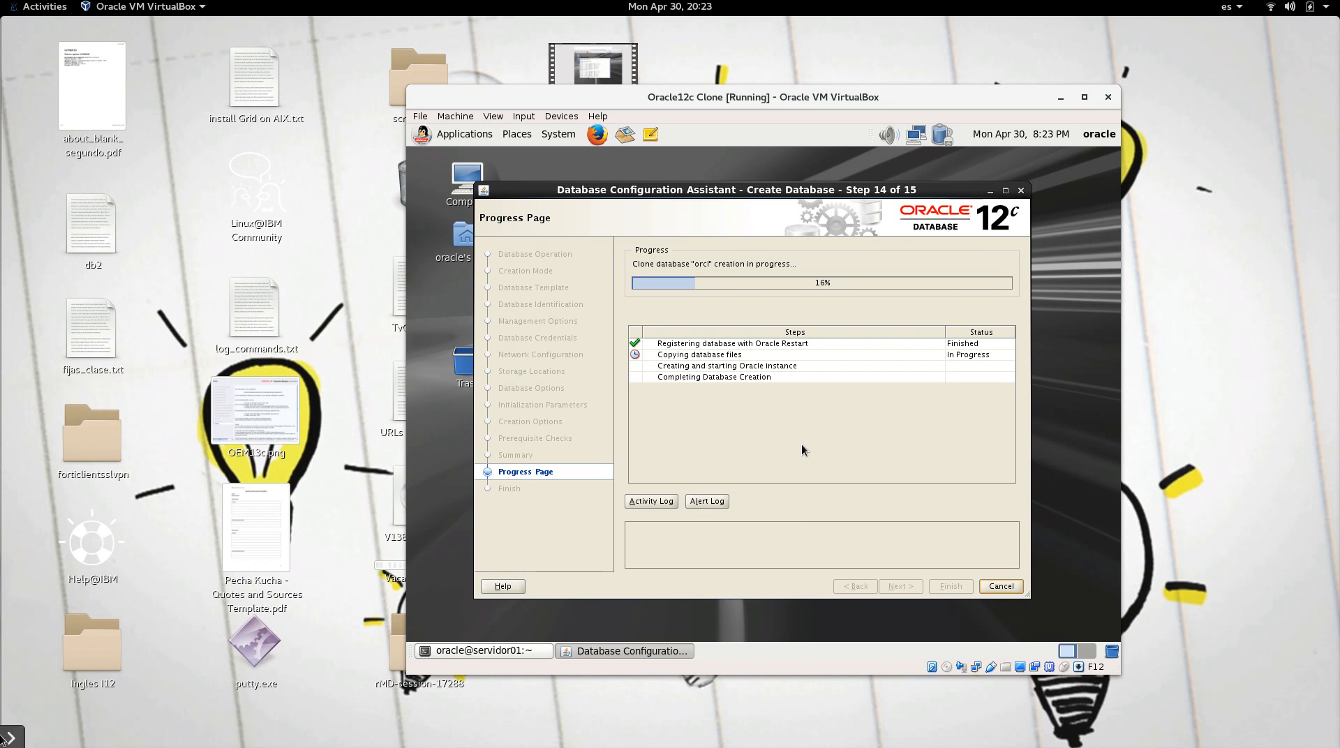
Step: Wait for the orcl creation to finish, moving the wizard window slightly up and left
{"action": "mouse_move", "coordinate": [5, 741]}
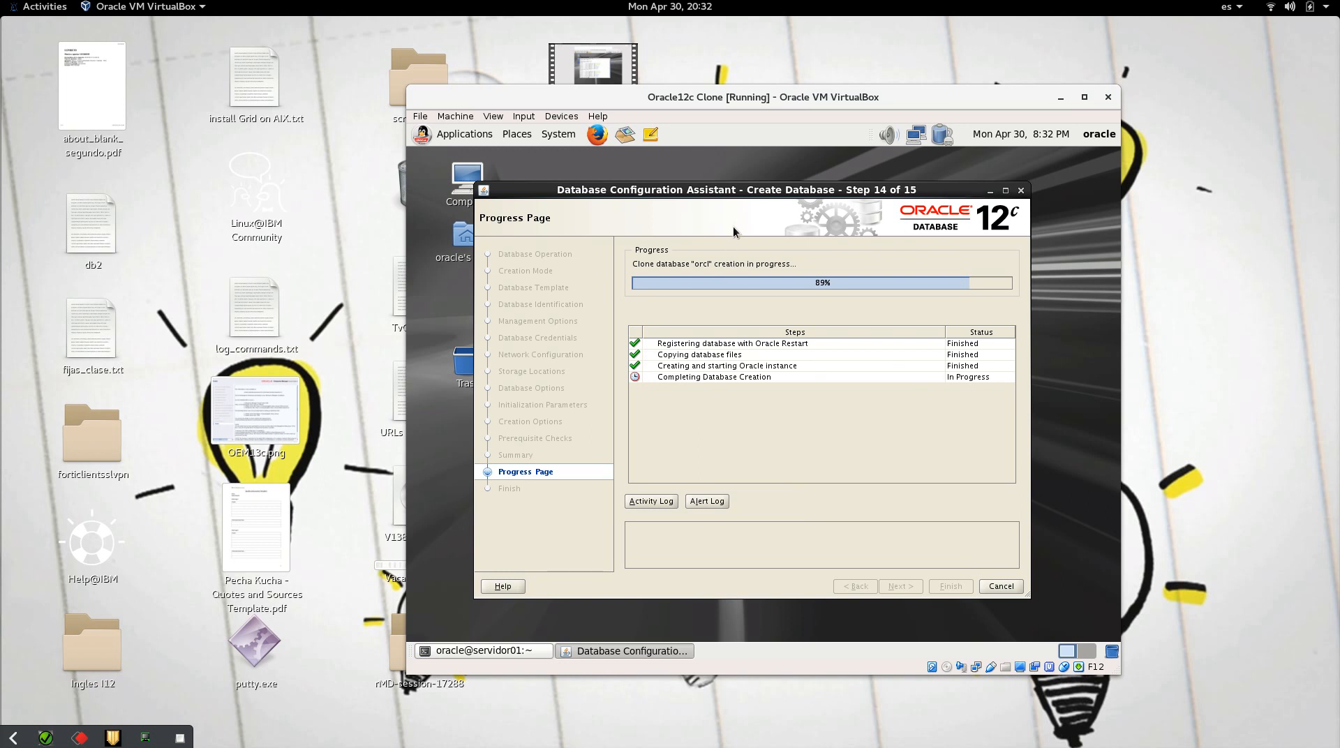
{"action": "left_click_drag", "start_coordinate": [744, 190], "coordinate": [726, 182]}
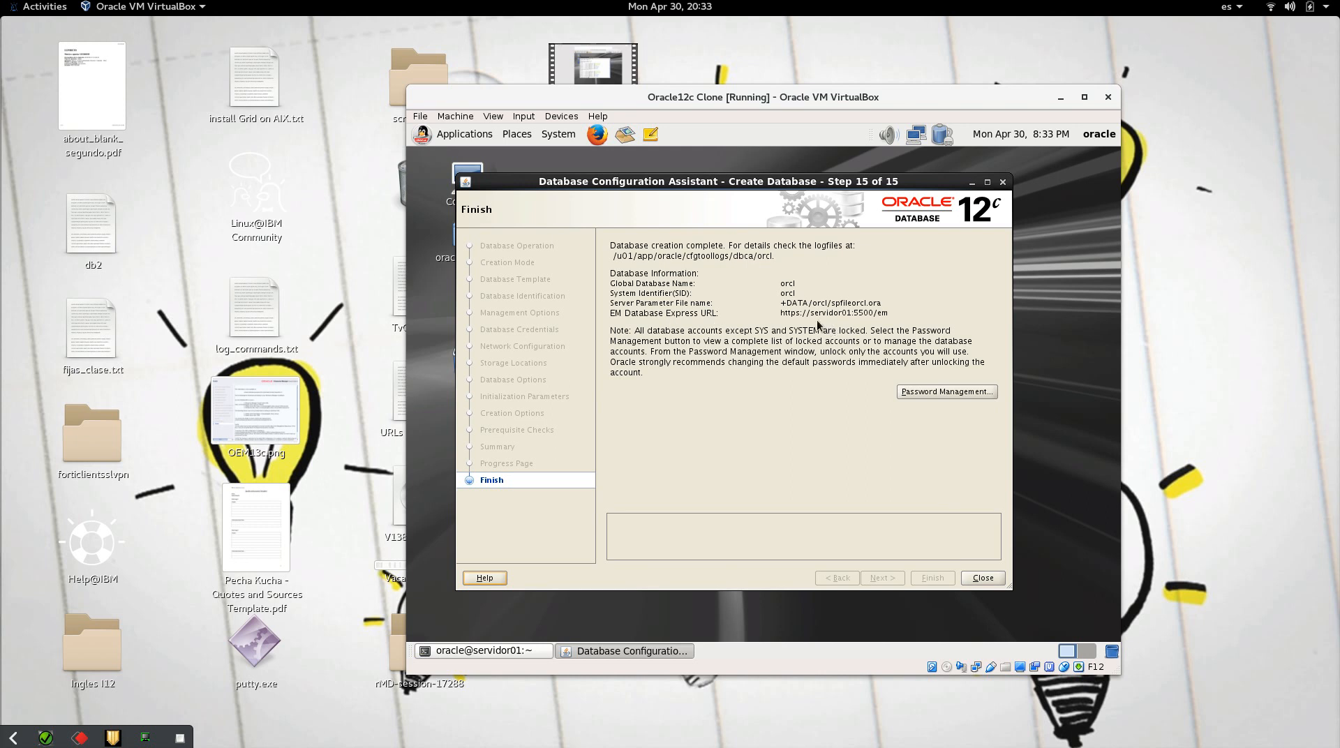
Step: Review the locked accounts in Password Management without changes, then close DBCA
{"action": "left_click_drag", "start_coordinate": [788, 316], "coordinate": [893, 317]}
{"action": "left_click", "coordinate": [895, 316]}
{"action": "left_click", "coordinate": [951, 392]}
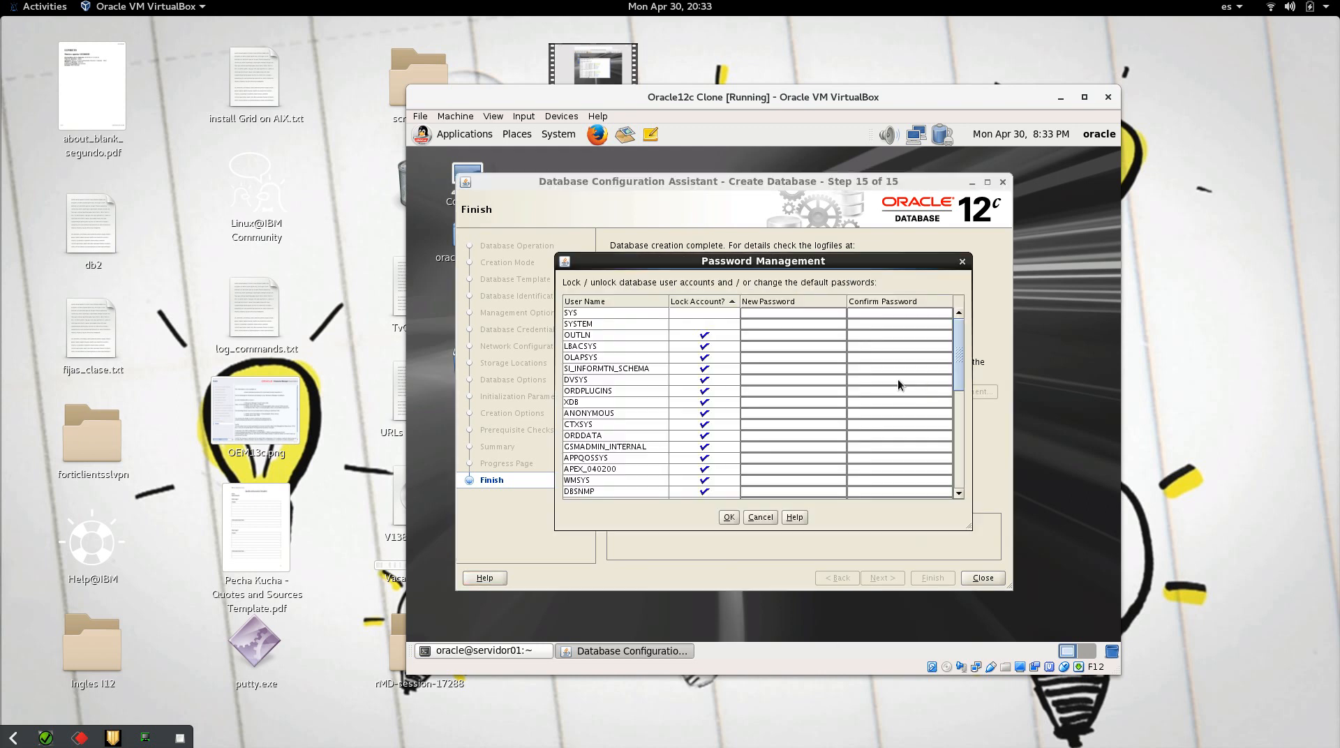
{"action": "left_click_drag", "start_coordinate": [954, 354], "coordinate": [969, 331]}
{"action": "left_click", "coordinate": [963, 262]}
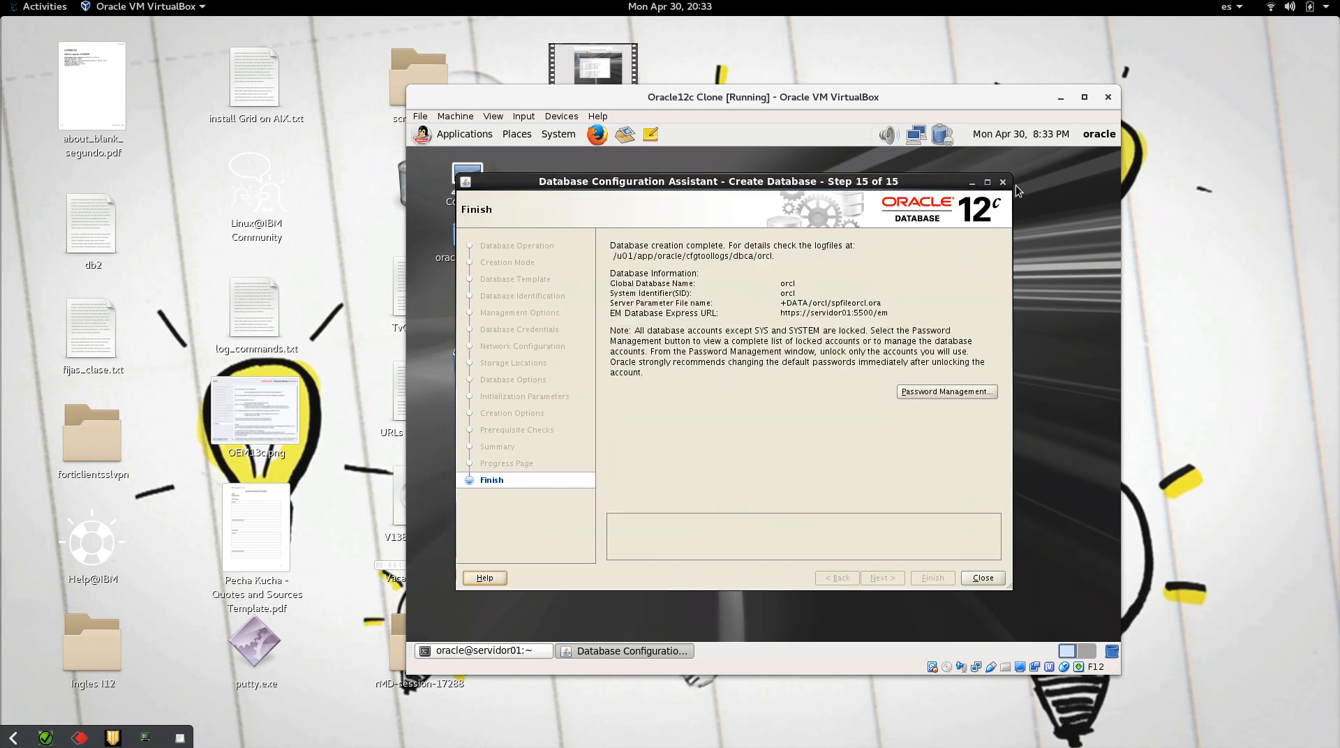
{"action": "left_click", "coordinate": [980, 580]}
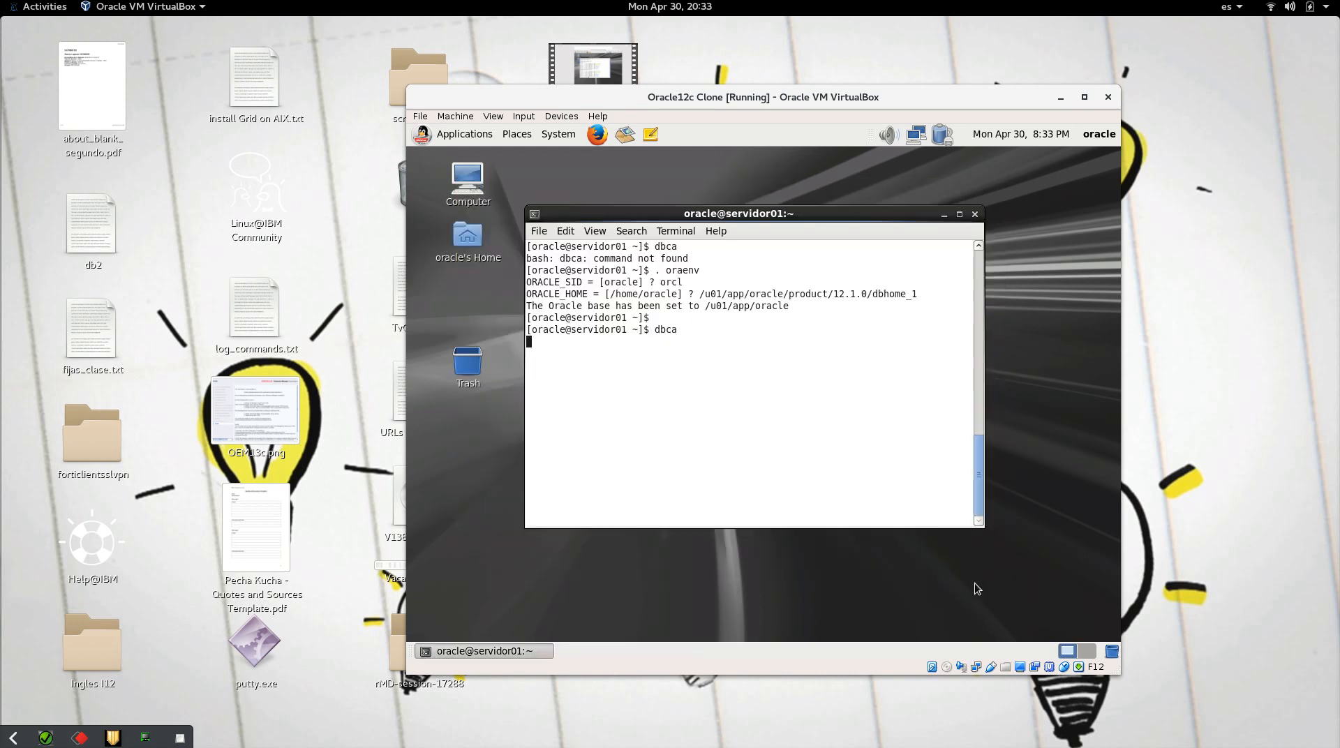
Step: Exit the old terminal session and open a new terminal from the desktop
{"action": "type", "text": "clear"}
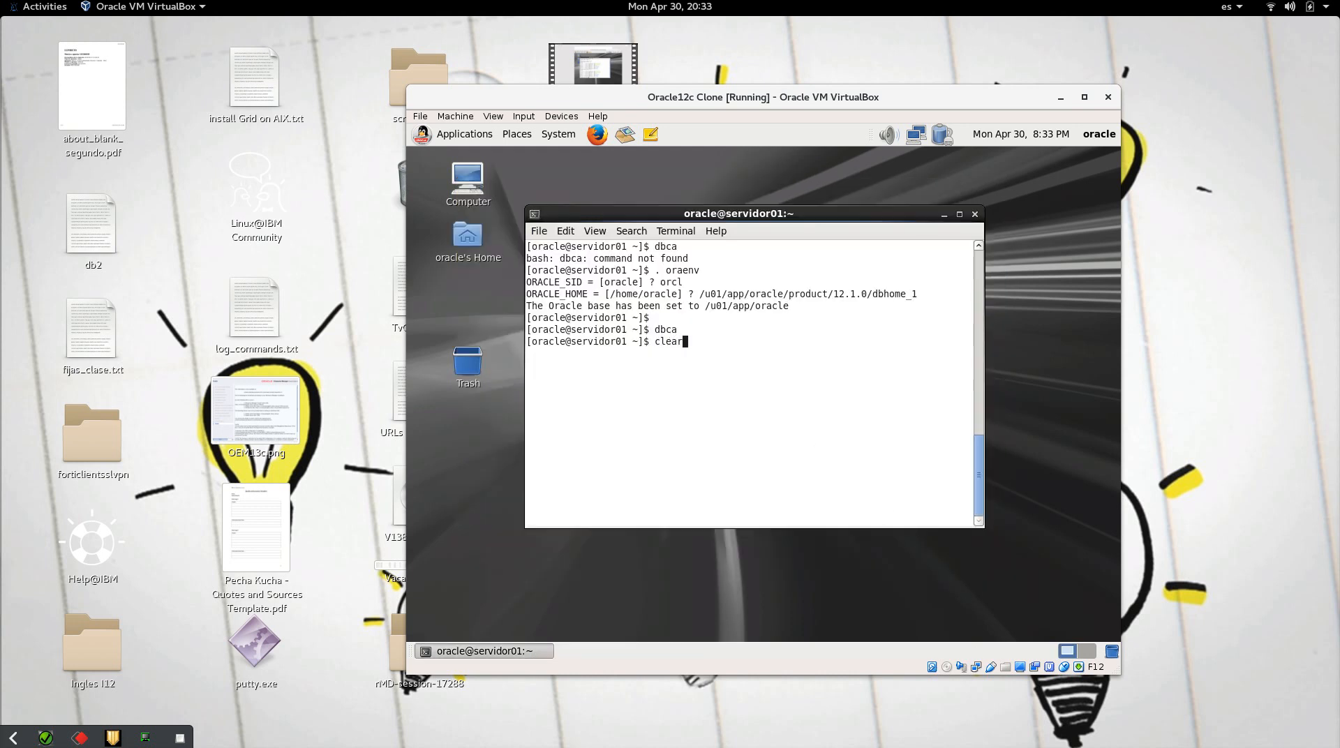
{"action": "key", "text": "Return"}
{"action": "type", "text": "exit"}
{"action": "key", "text": "Return"}
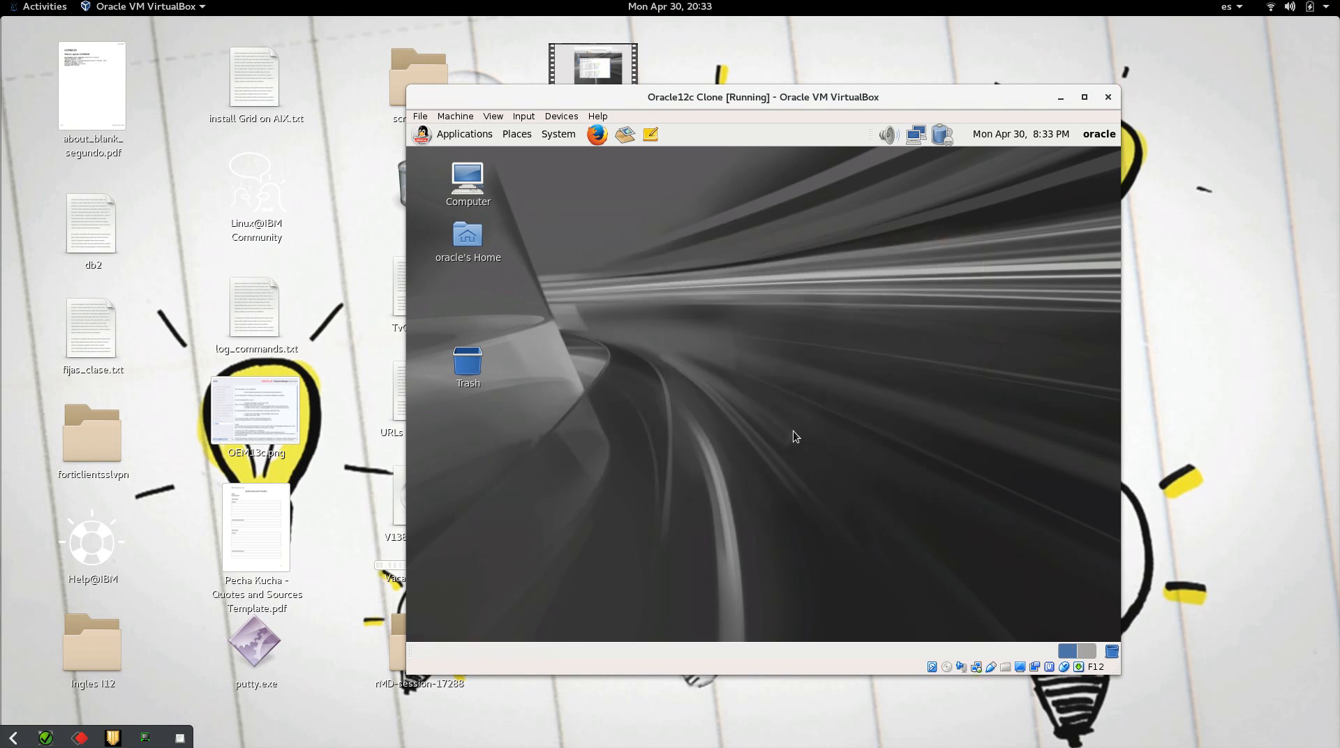
{"action": "right_click", "coordinate": [584, 131]}
{"action": "left_click", "coordinate": [553, 196]}
{"action": "right_click", "coordinate": [553, 197]}
{"action": "left_click", "coordinate": [591, 257]}
Step: From the home directory, run . oraenv to set the environment for orcl
{"action": "type", "text": "clear"}
{"action": "key", "text": "Return"}
{"action": "type", "text": "cd"}
{"action": "key", "text": "Return"}
{"action": "type", "text": ". oraenv"}
{"action": "key", "text": "Return"}
{"action": "type", "text": "ora"}
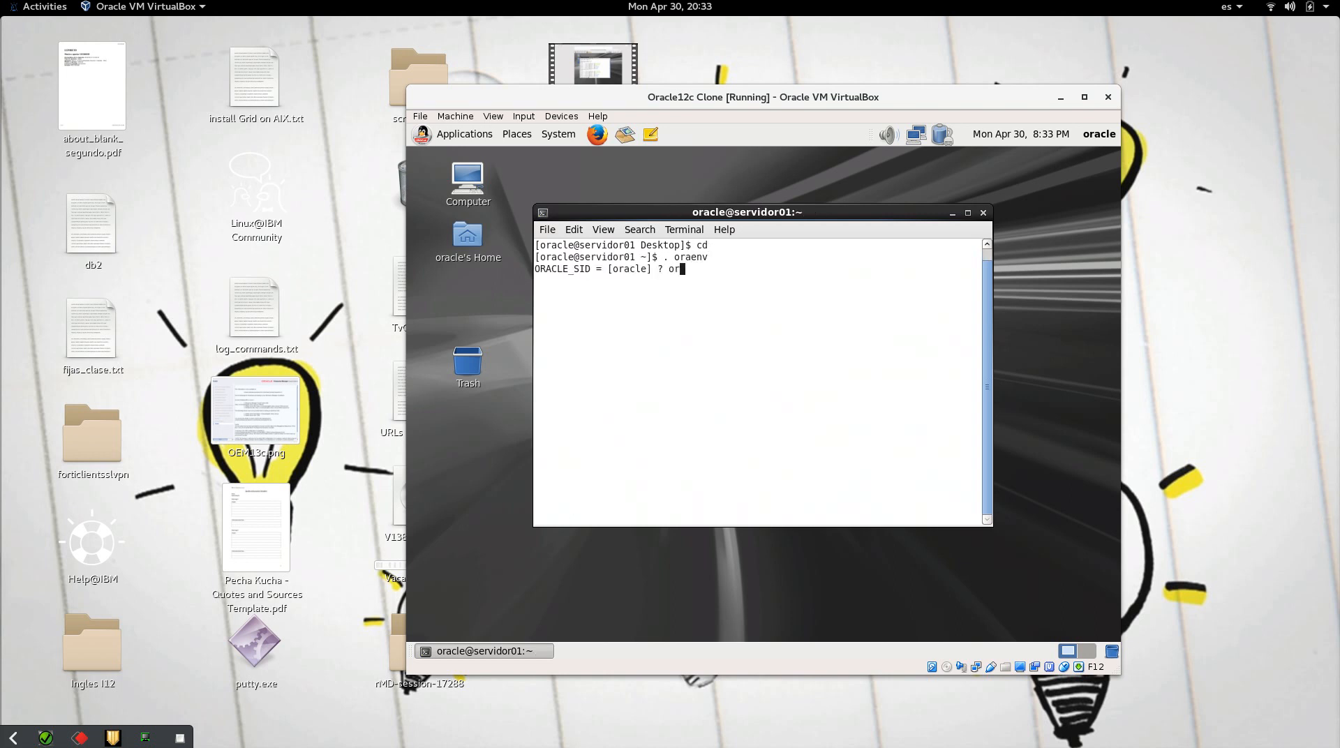
{"action": "type", "text": "cl"}
{"action": "key", "text": "Return"}
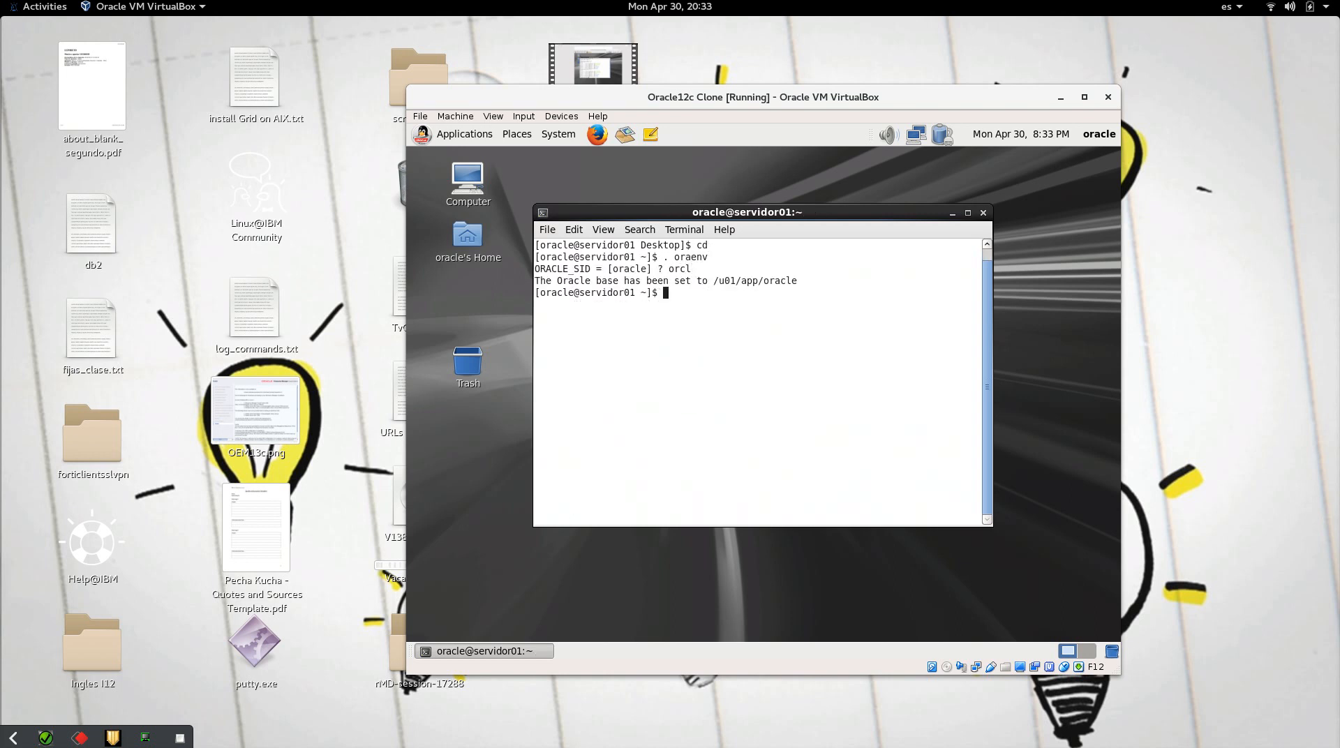
Step: Connect with sqlplus / as sysdba and check the Oracle Database 12c banner
{"action": "type", "text": "sqlplus / as sysdba"}
{"action": "key", "text": "Return"}
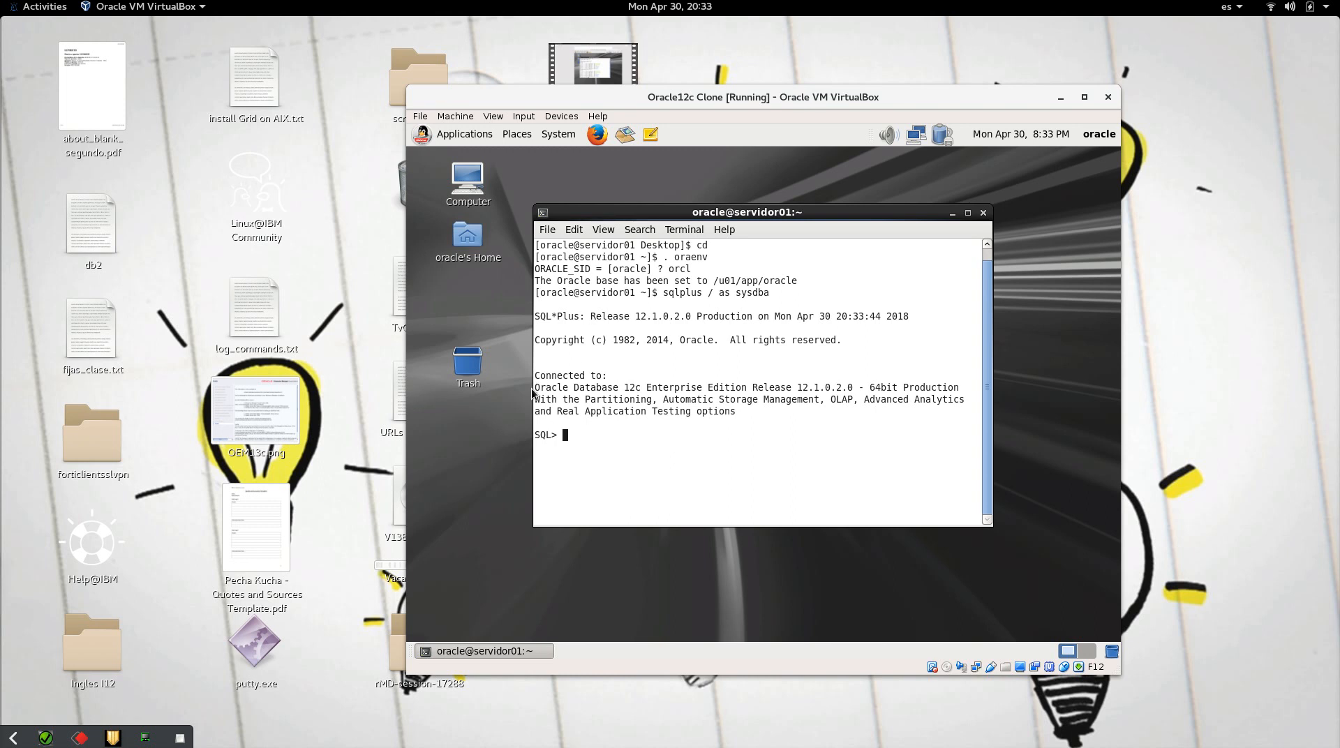
{"action": "left_click_drag", "start_coordinate": [534, 390], "coordinate": [738, 428]}
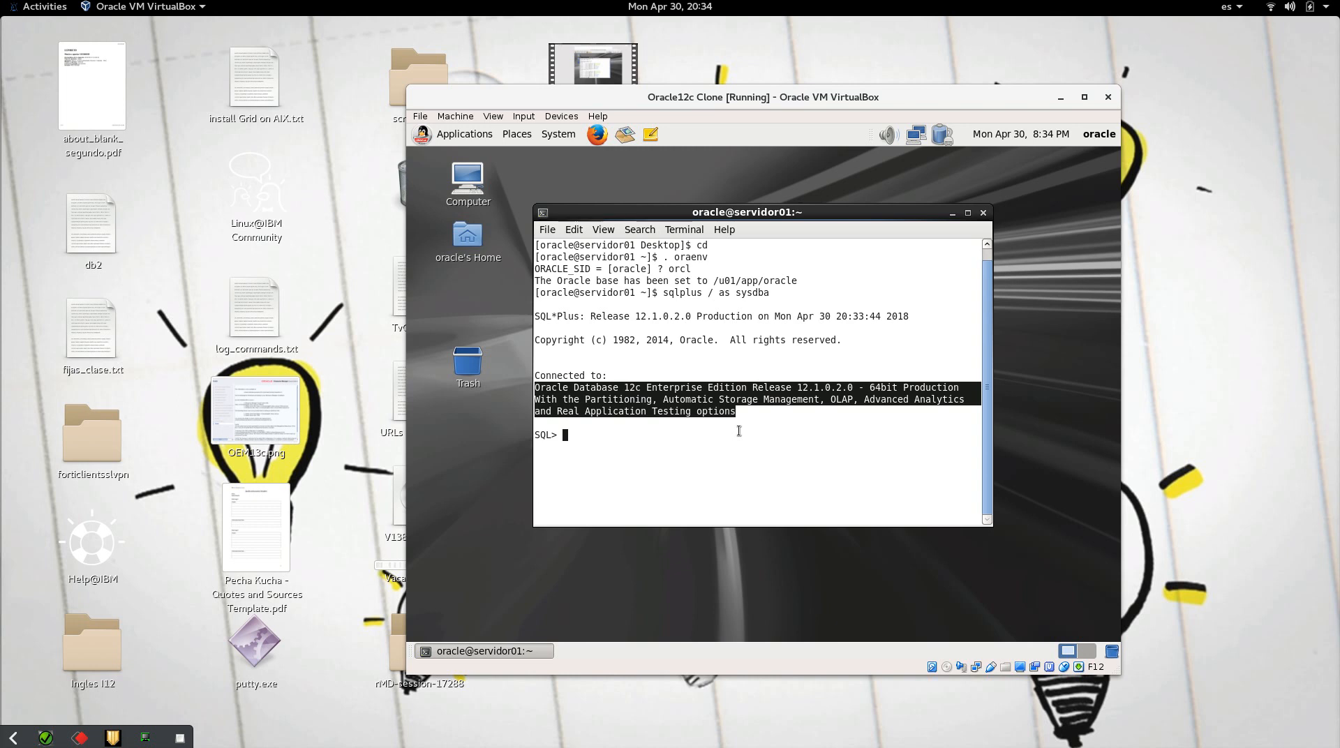
{"action": "left_click_drag", "start_coordinate": [740, 417], "coordinate": [539, 388]}
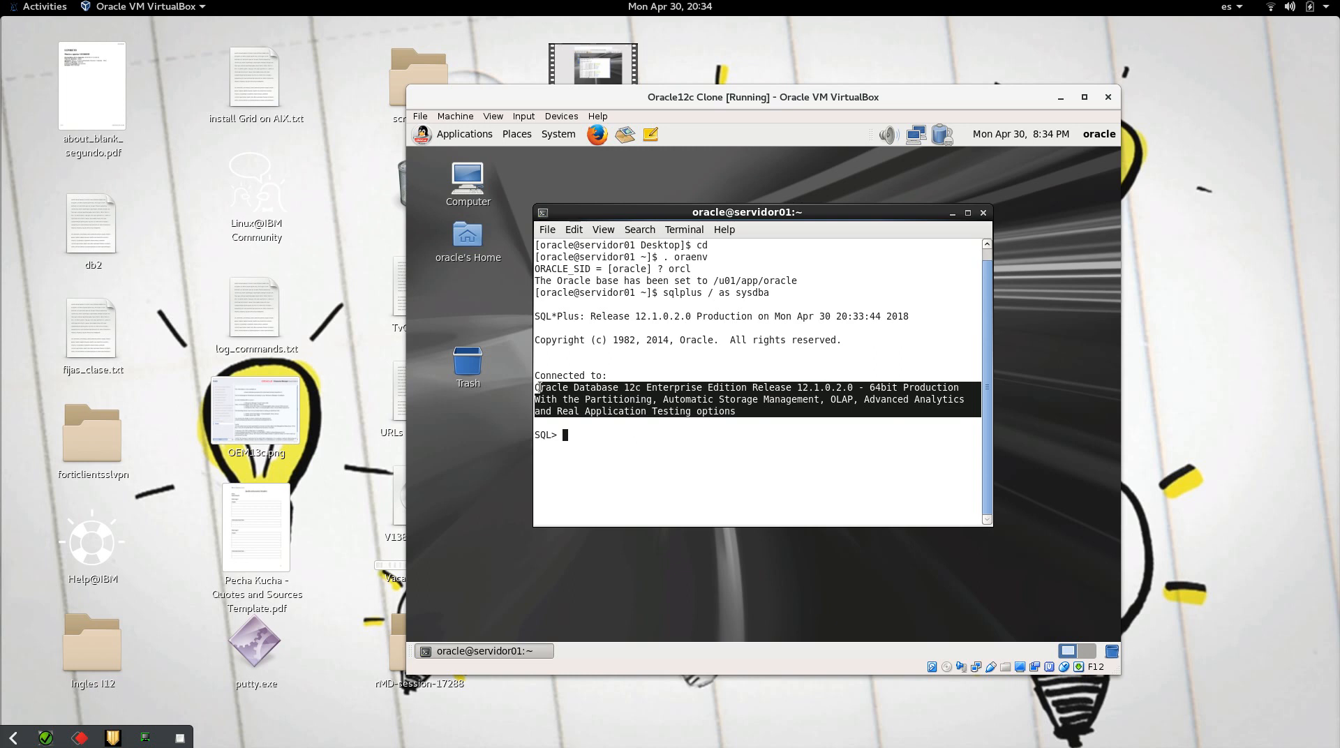
Step: Run show parameter db_name to confirm orcl, then exit SQL*Plus
{"action": "type", "text": "show parameter na"}
{"action": "key", "text": "BackSpace"}
{"action": "key", "text": "BackSpace"}
{"action": "type", "text": "db_name"}
{"action": "key", "text": "Return"}
{"action": "type", "text": "exit"}
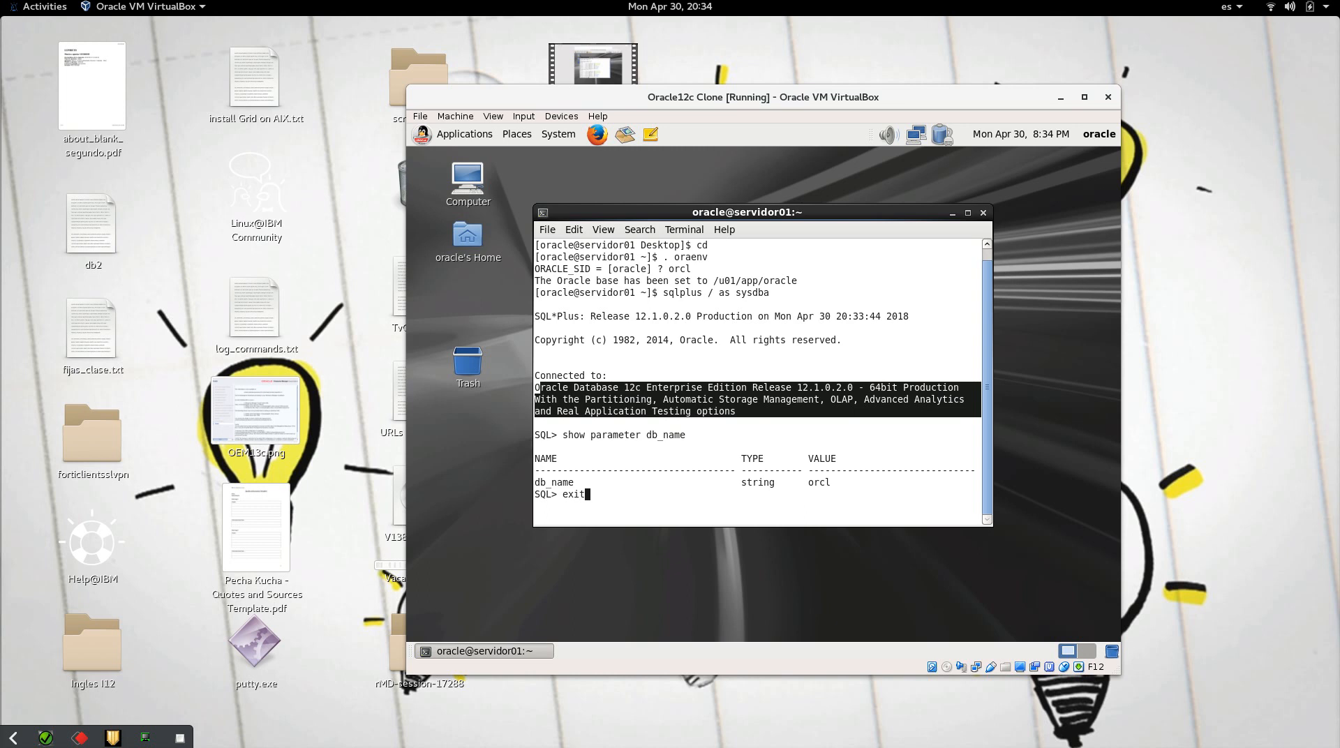
{"action": "key", "text": "Return"}
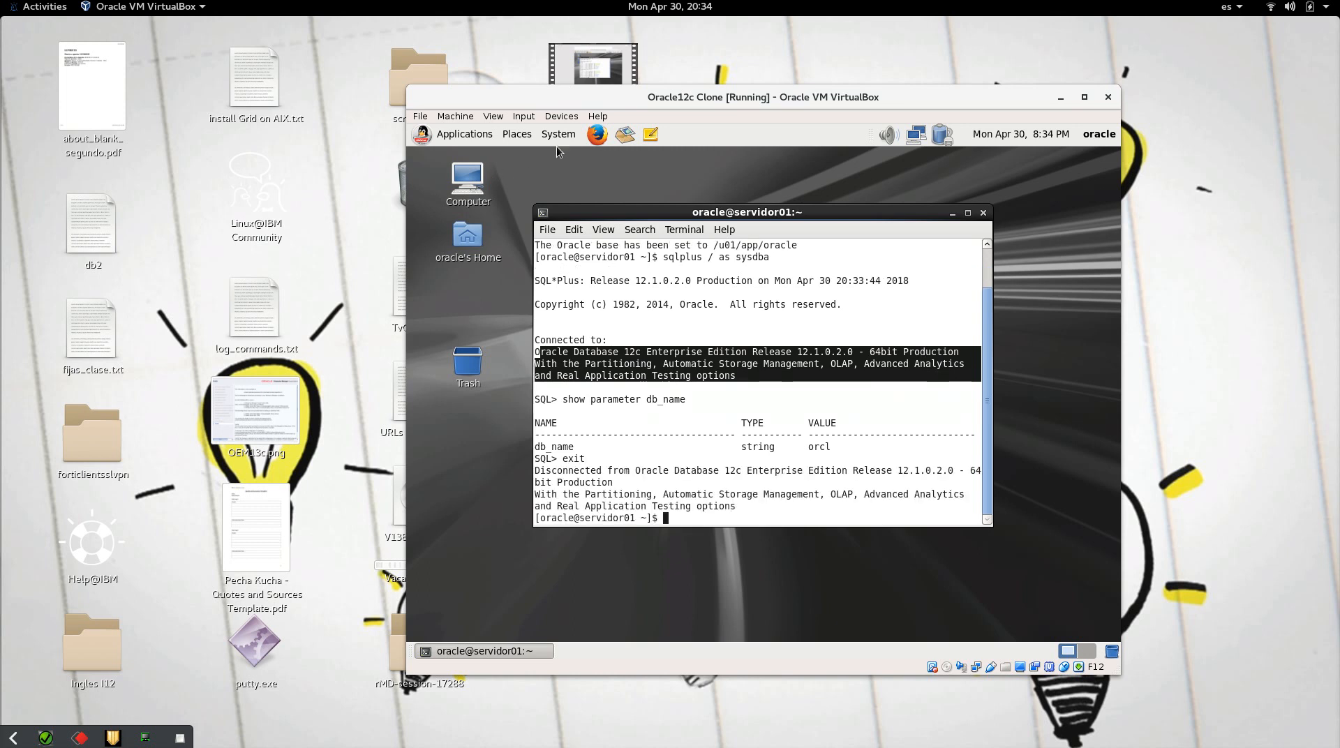
{"action": "left_click", "coordinate": [594, 136]}
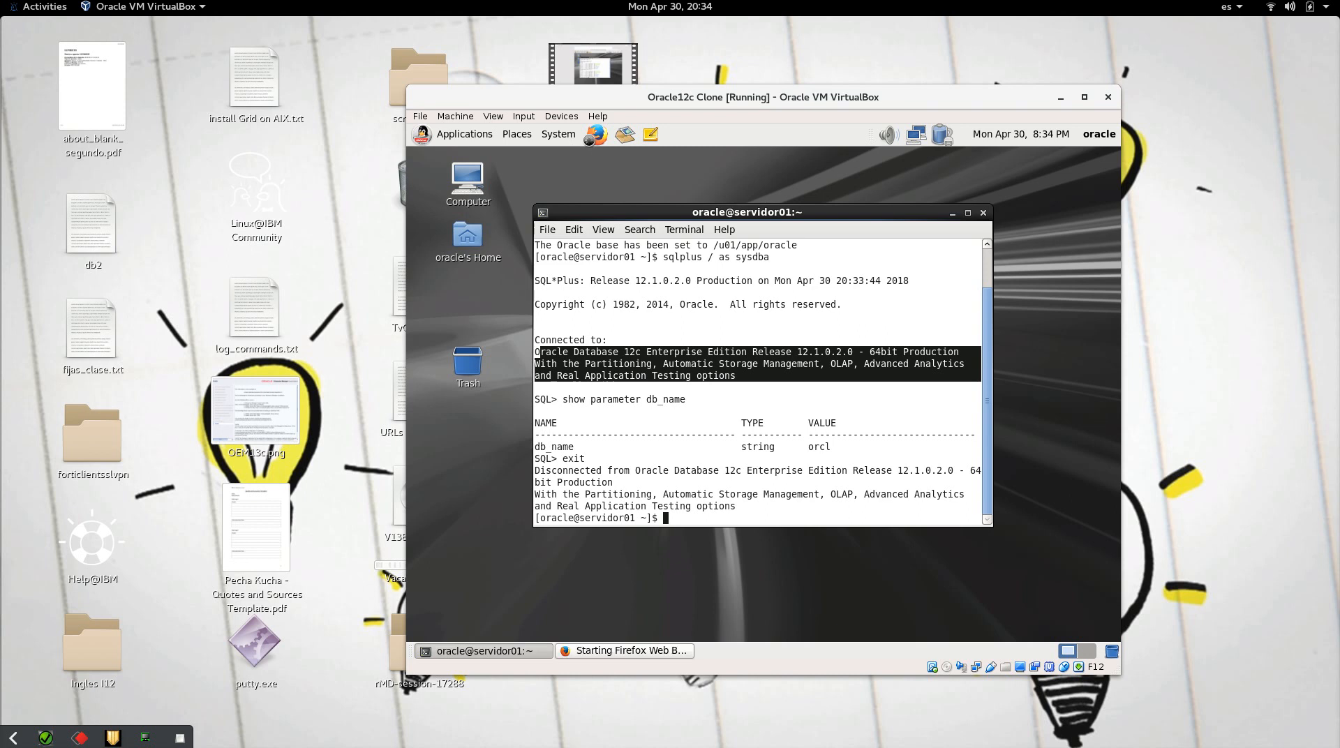
{"action": "left_click", "coordinate": [700, 175]}
{"action": "left_click", "coordinate": [700, 176]}
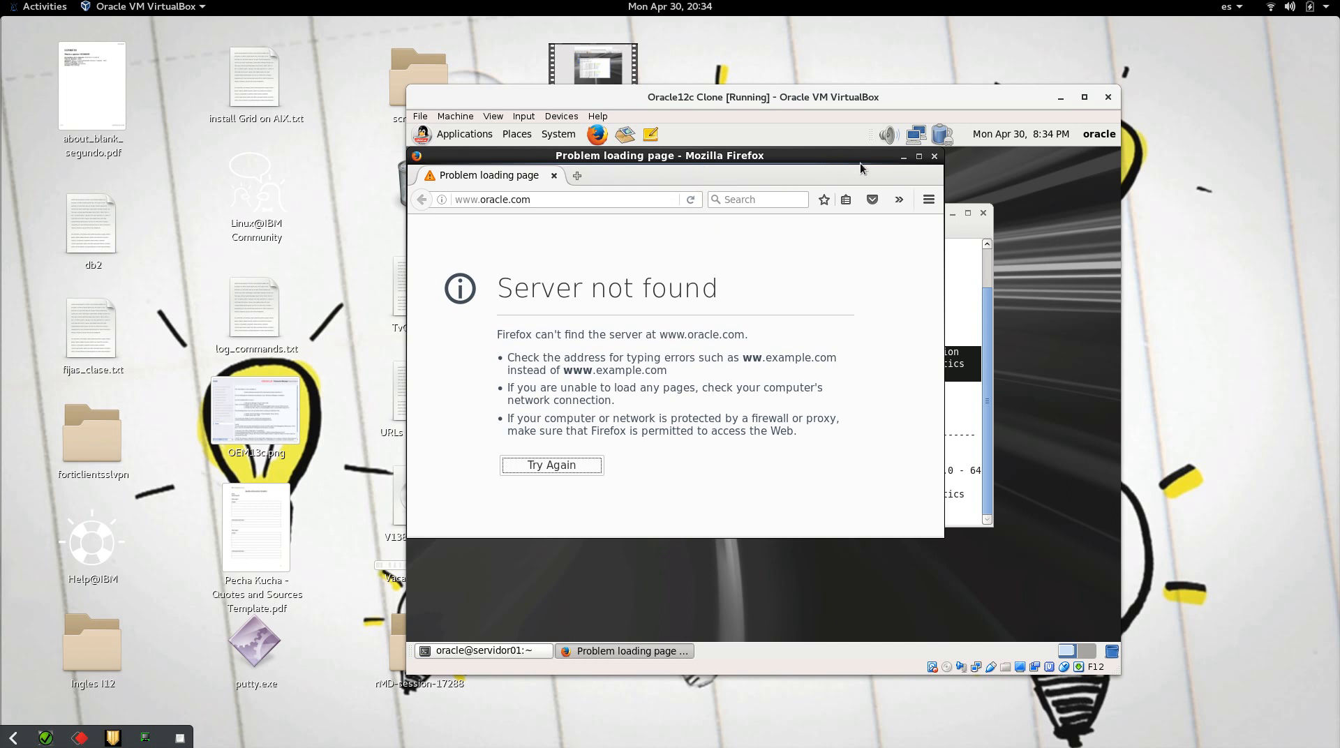
{"action": "left_click", "coordinate": [919, 157]}
{"action": "left_click", "coordinate": [536, 201]}
{"action": "type", "text": "https://seri"}
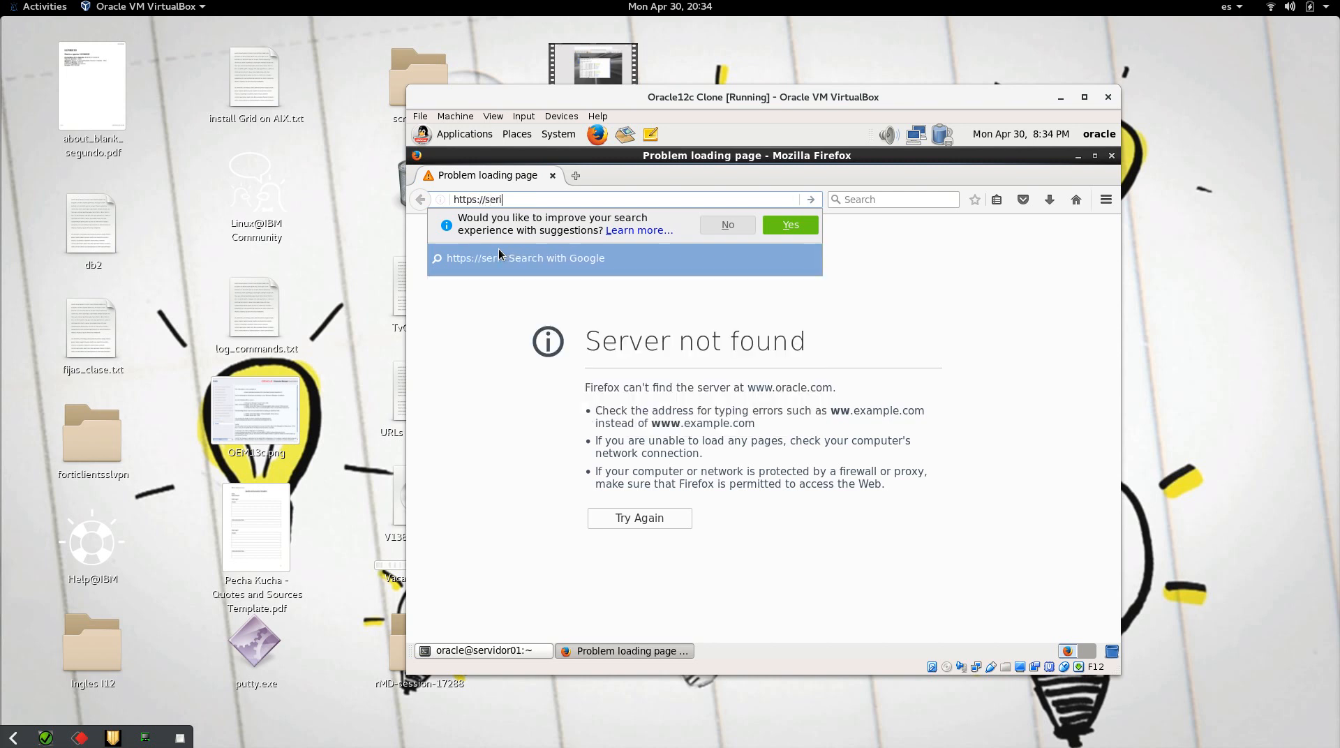
{"action": "type", "text": "vidor01:55007"}
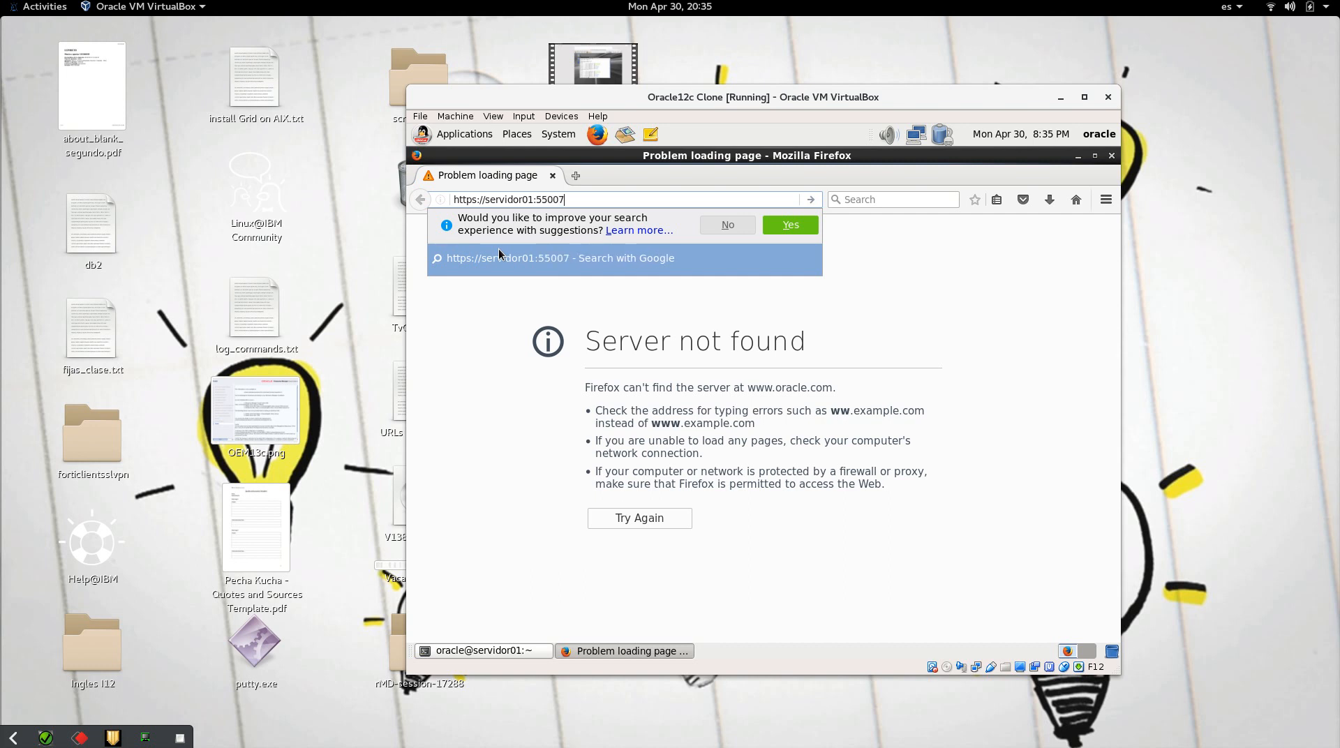
{"action": "key", "text": "BackSpace"}
{"action": "type", "text": "/em"}
{"action": "key", "text": "Return"}
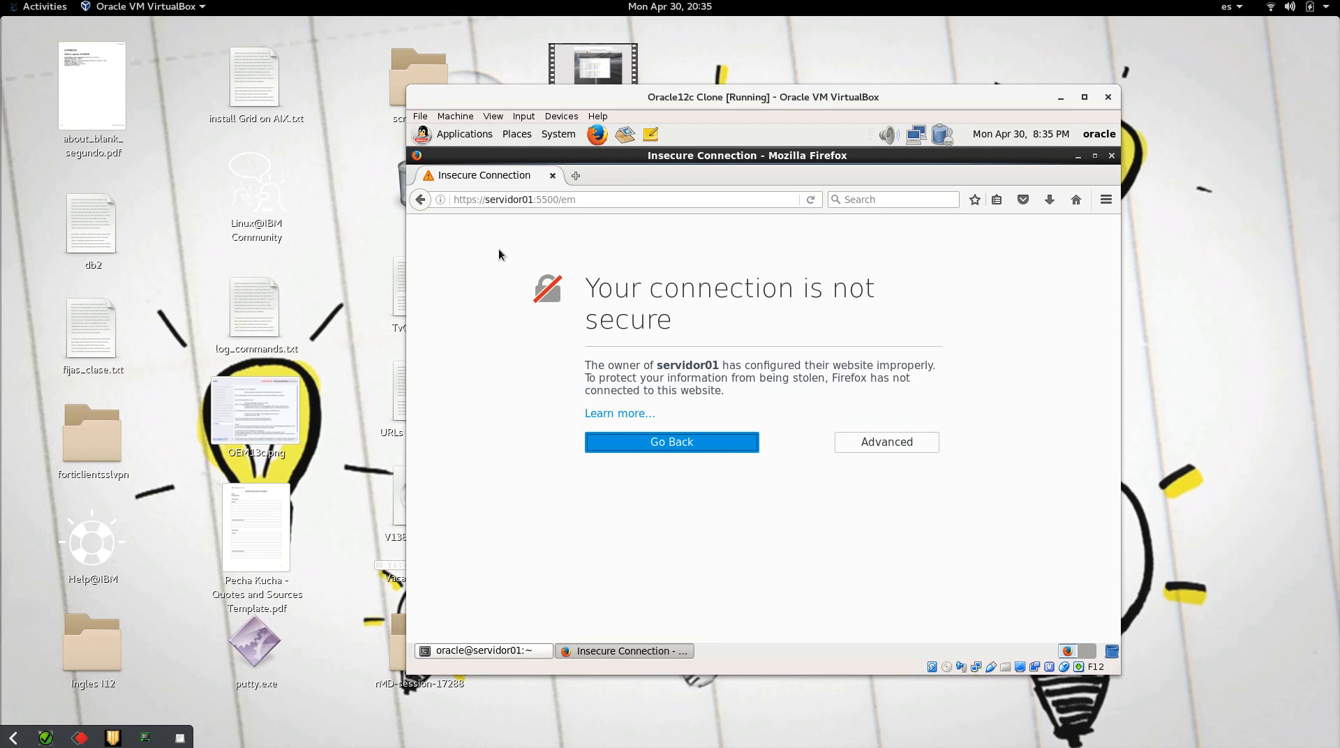
Step: Add and confirm a security exception for the self-signed servidor01 certificate
{"action": "left_click", "coordinate": [861, 443]}
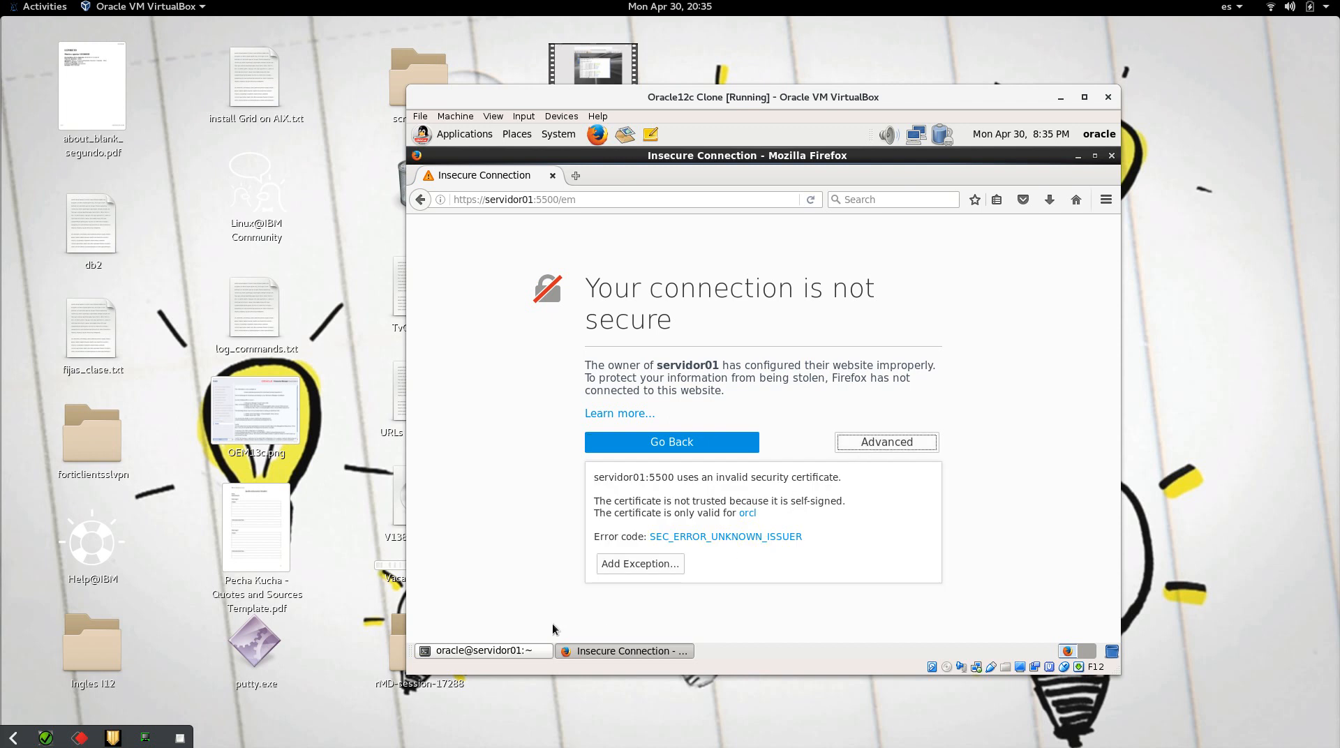
{"action": "left_click", "coordinate": [599, 572]}
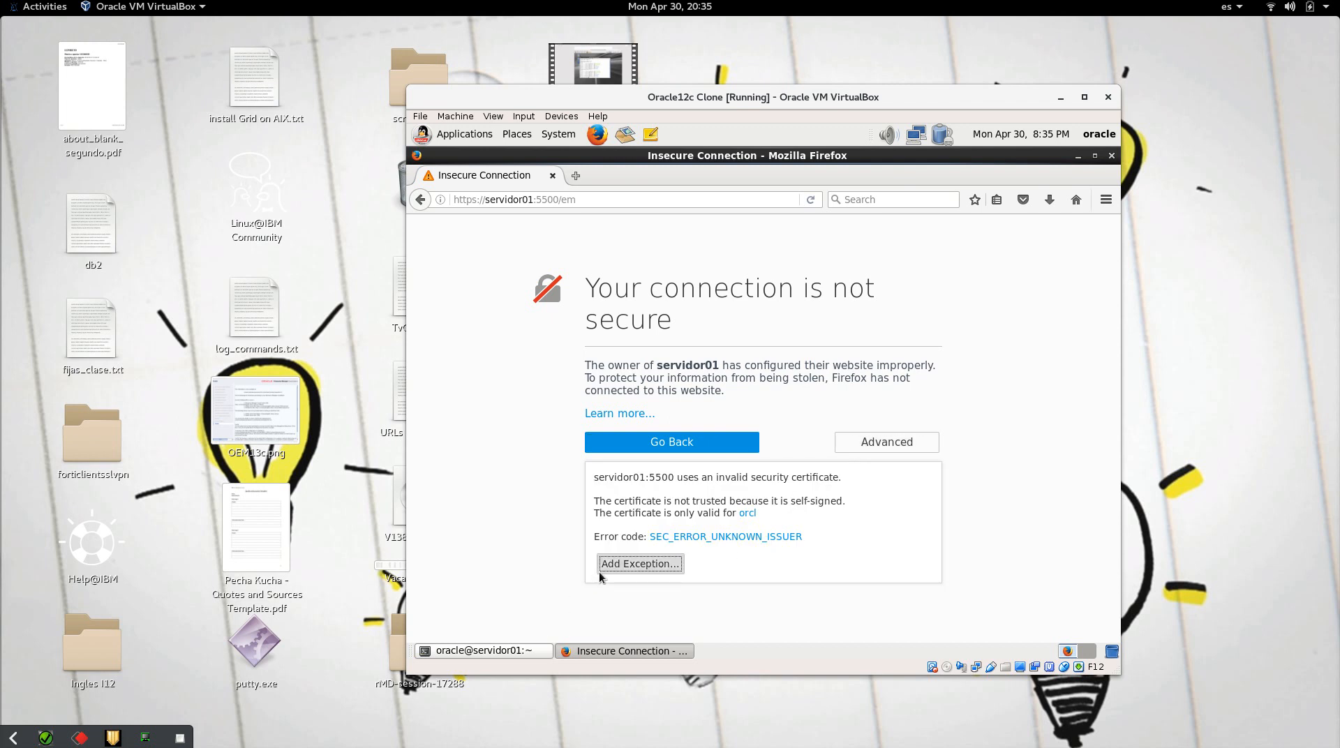
{"action": "left_click", "coordinate": [614, 555]}
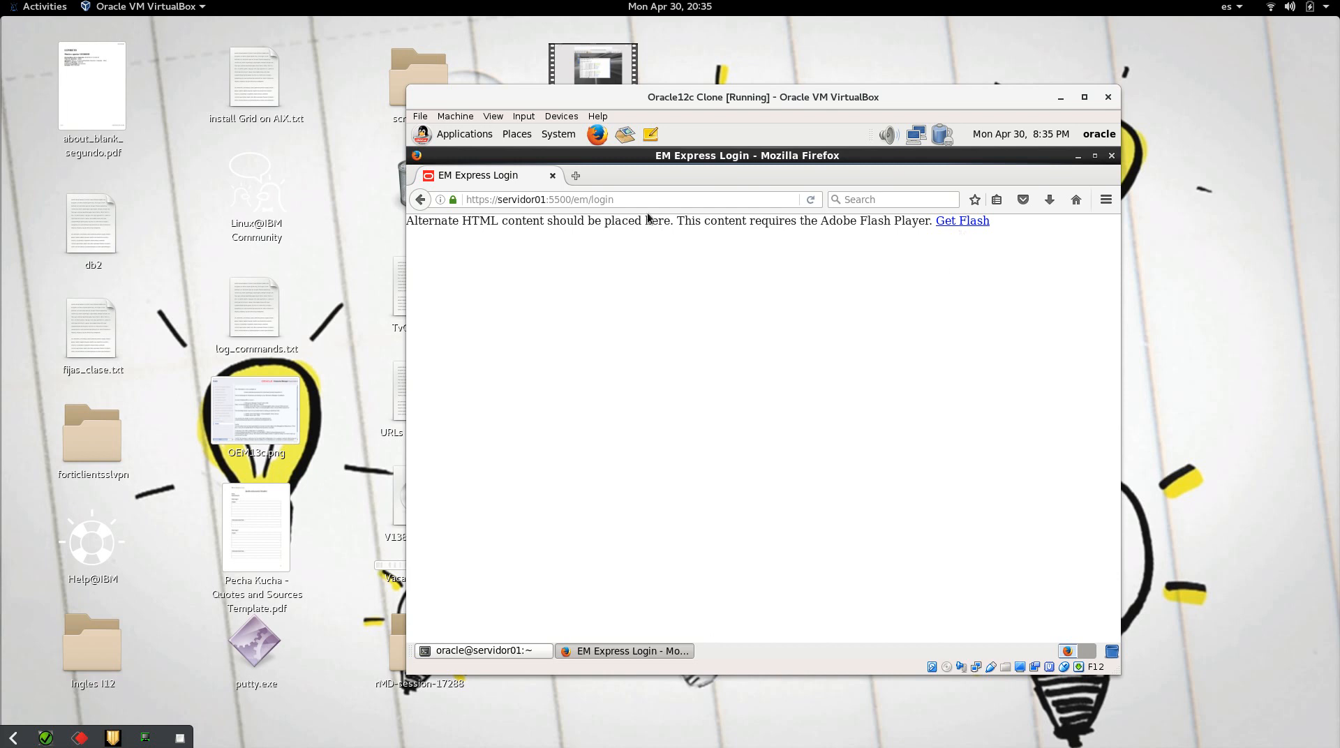
Step: Try to get the Flash player from the EM Express login page, which fails with Server not found
{"action": "left_click_drag", "start_coordinate": [649, 200], "coordinate": [470, 192]}
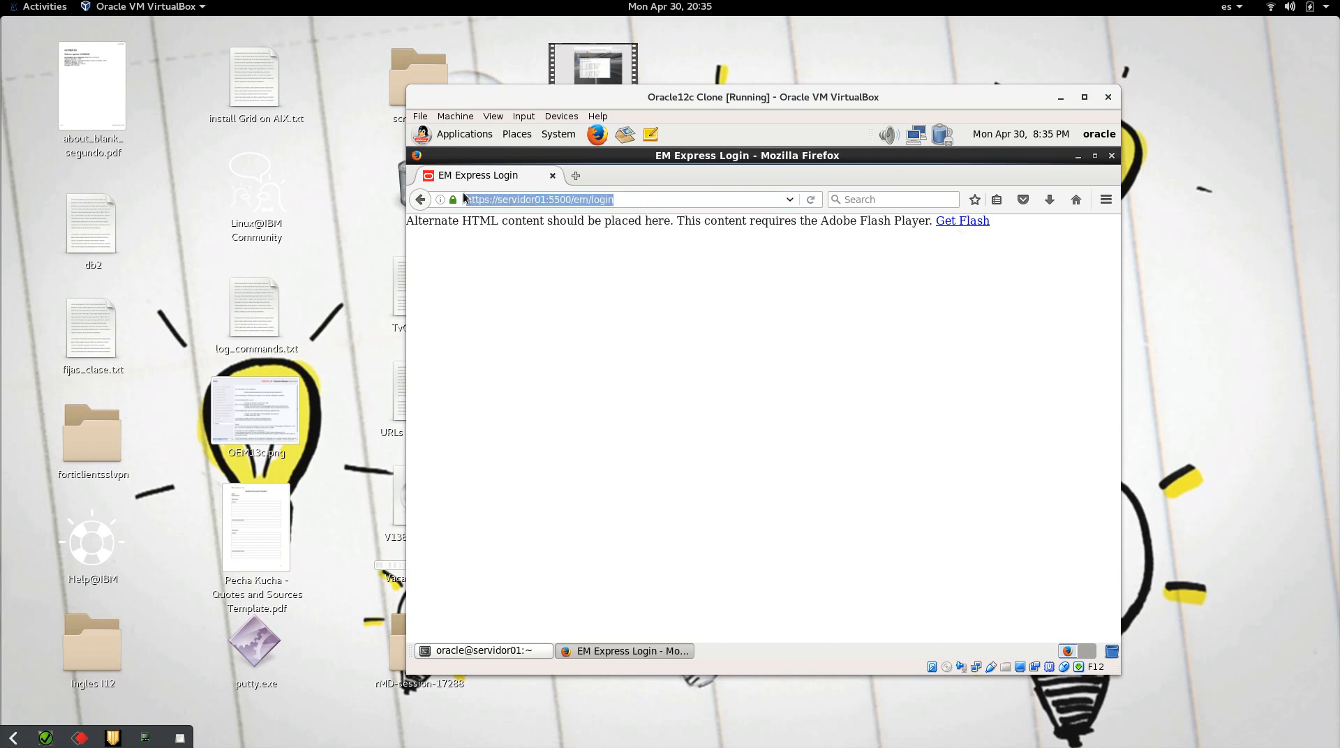
{"action": "left_click", "coordinate": [971, 230]}
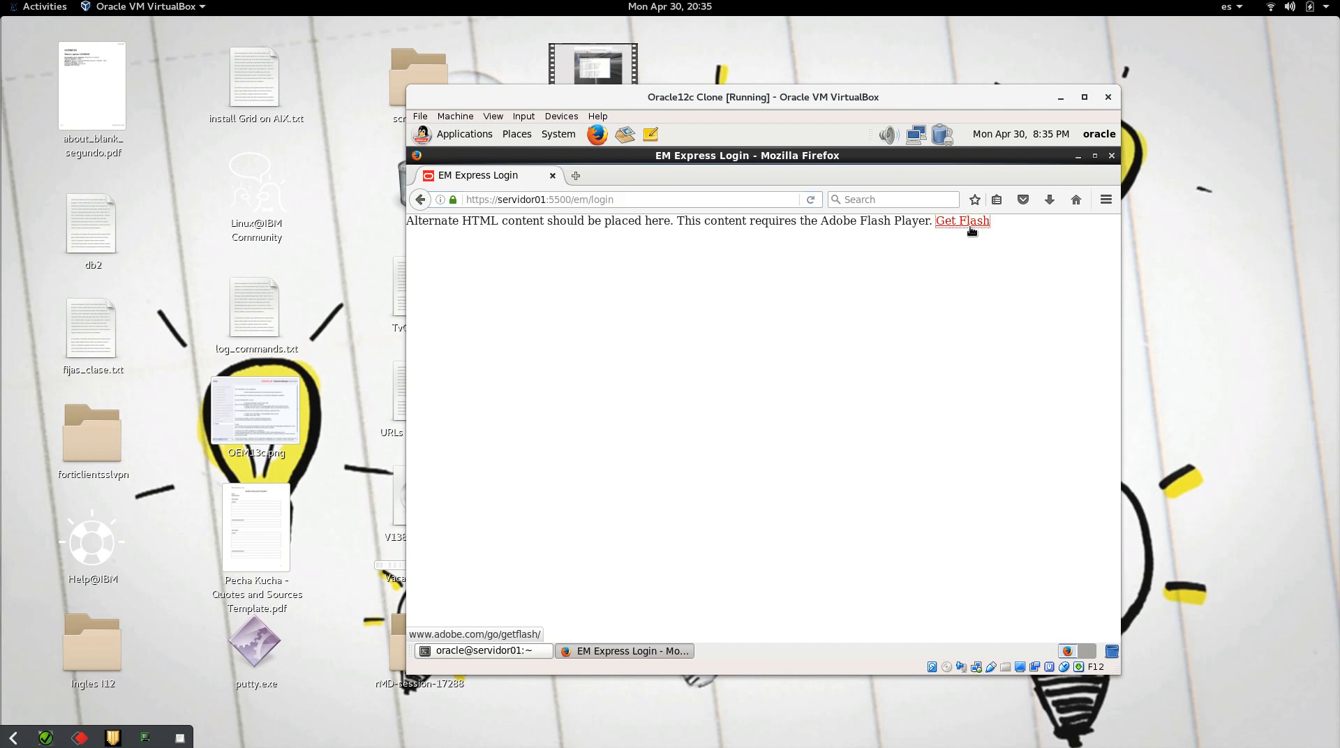
{"action": "left_click", "coordinate": [972, 230]}
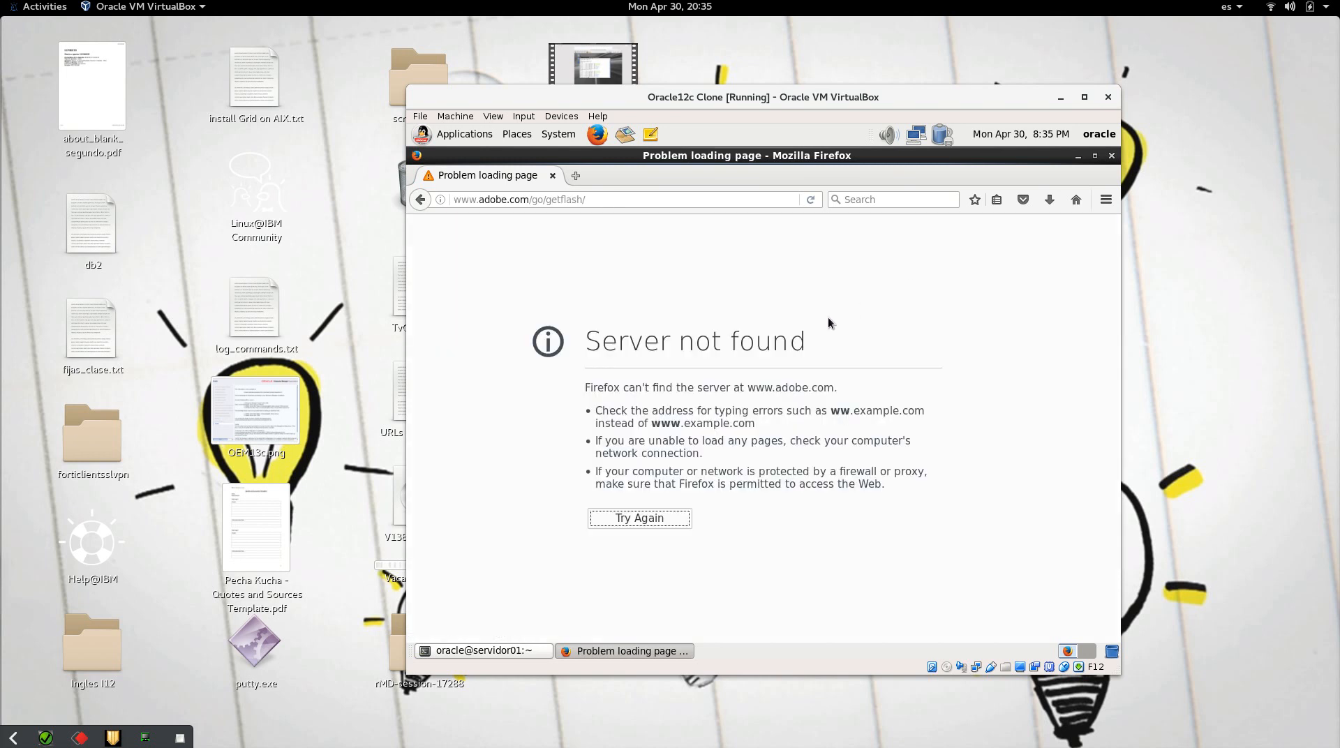
Step: Close the VM's Firefox and switch to Firefox on the host
{"action": "left_click", "coordinate": [1113, 155]}
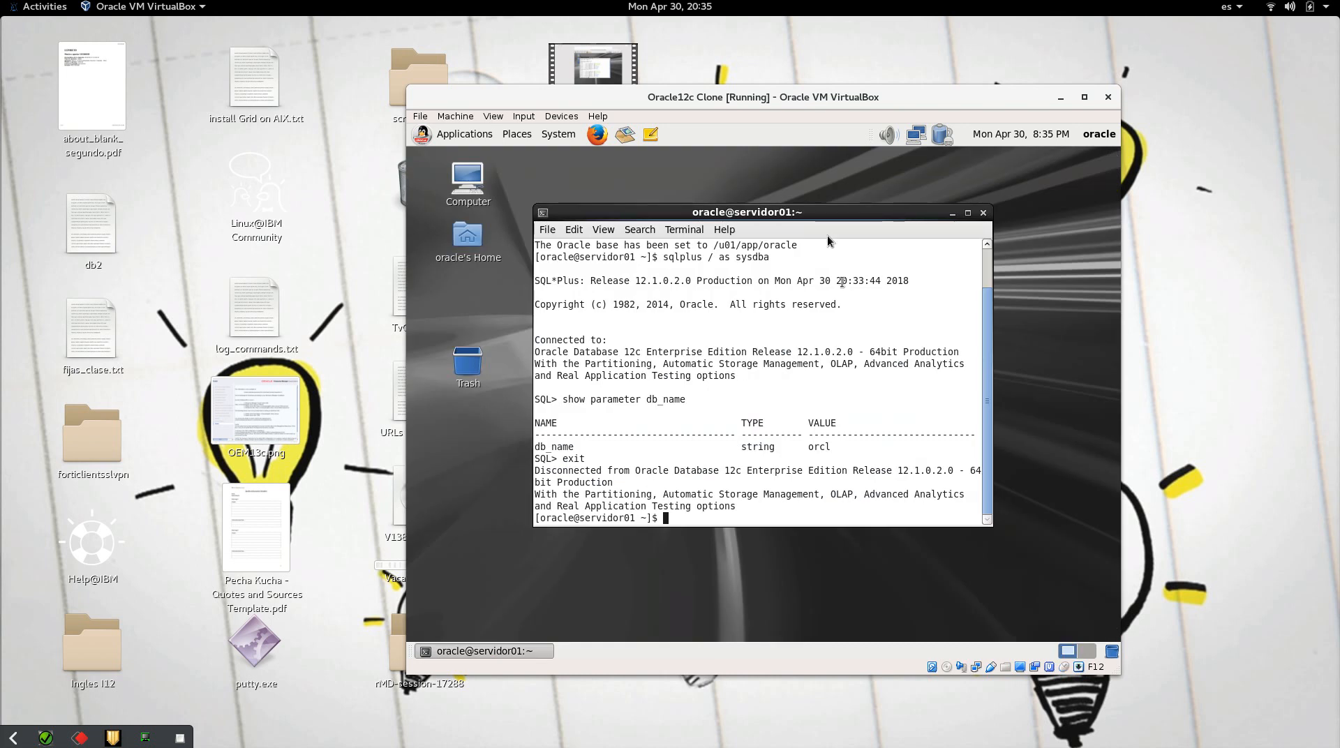
{"action": "left_click", "coordinate": [928, 74]}
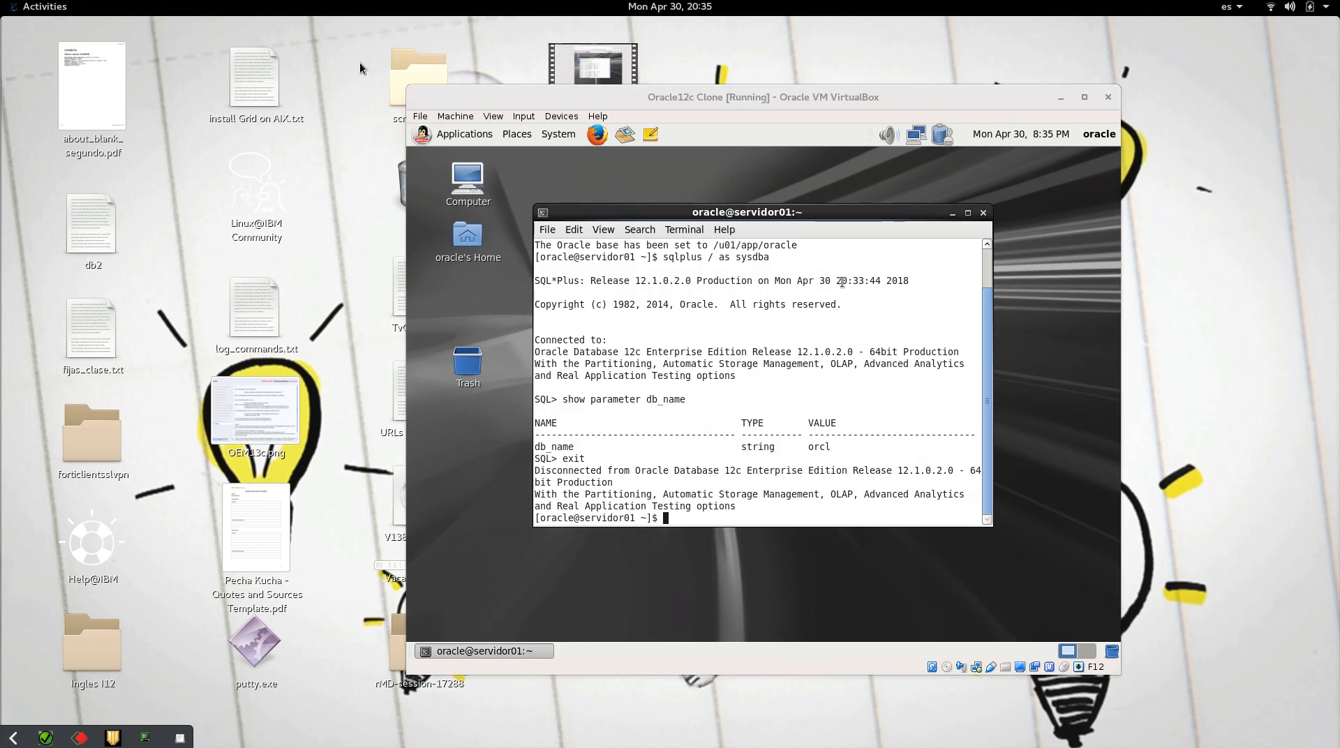
{"action": "left_click", "coordinate": [53, 16]}
{"action": "left_click", "coordinate": [31, 155]}
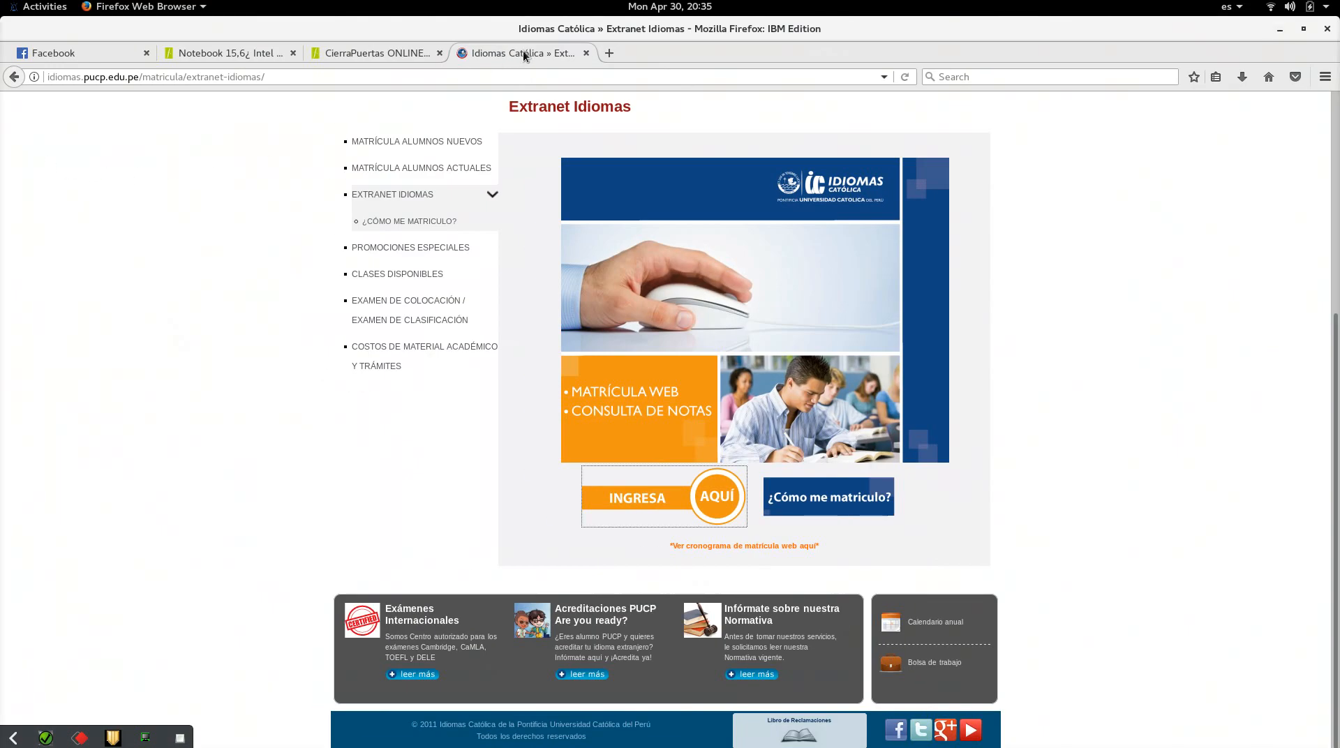
Step: Close the shopping, notebook, Facebook and Idiomas Católica tabs, leaving one blank tab
{"action": "left_click", "coordinate": [439, 52]}
{"action": "left_click", "coordinate": [293, 52]}
{"action": "left_click", "coordinate": [146, 52]}
{"action": "left_click", "coordinate": [183, 53]}
{"action": "left_click", "coordinate": [147, 53]}
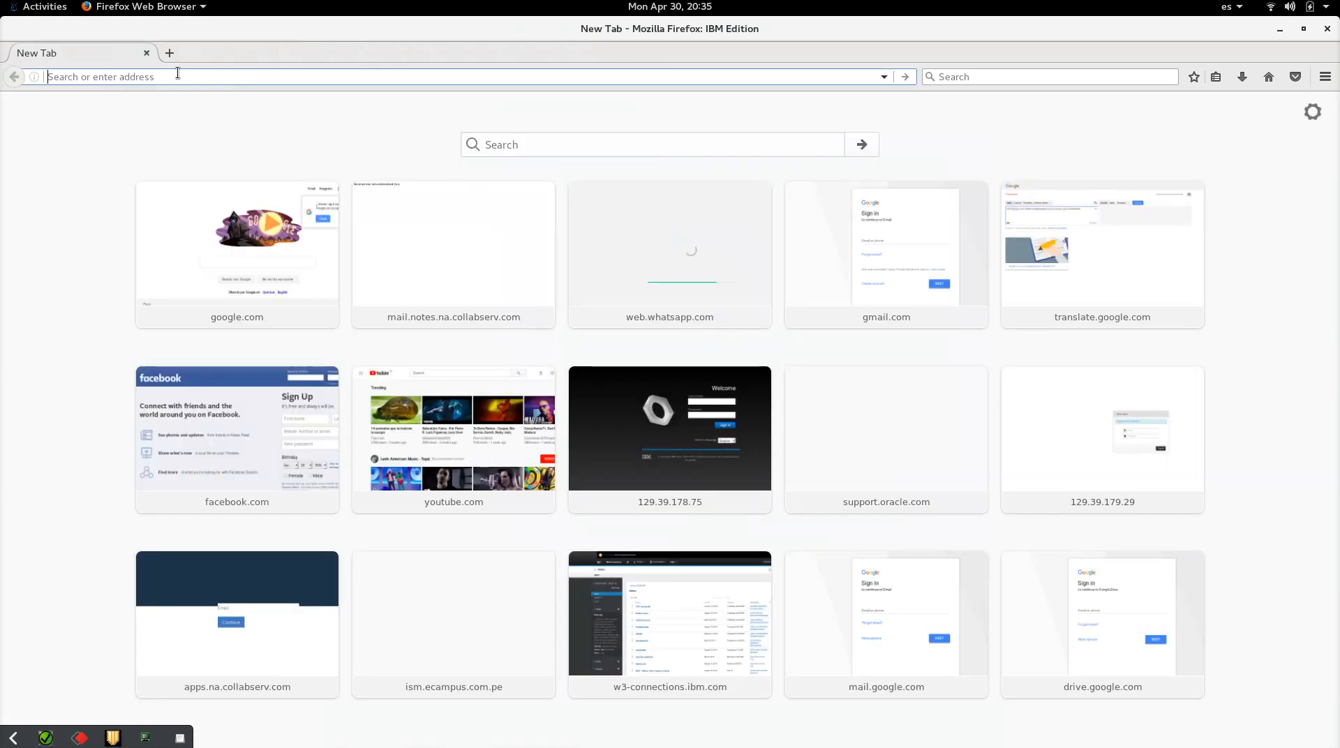
{"action": "type", "text": "https"}
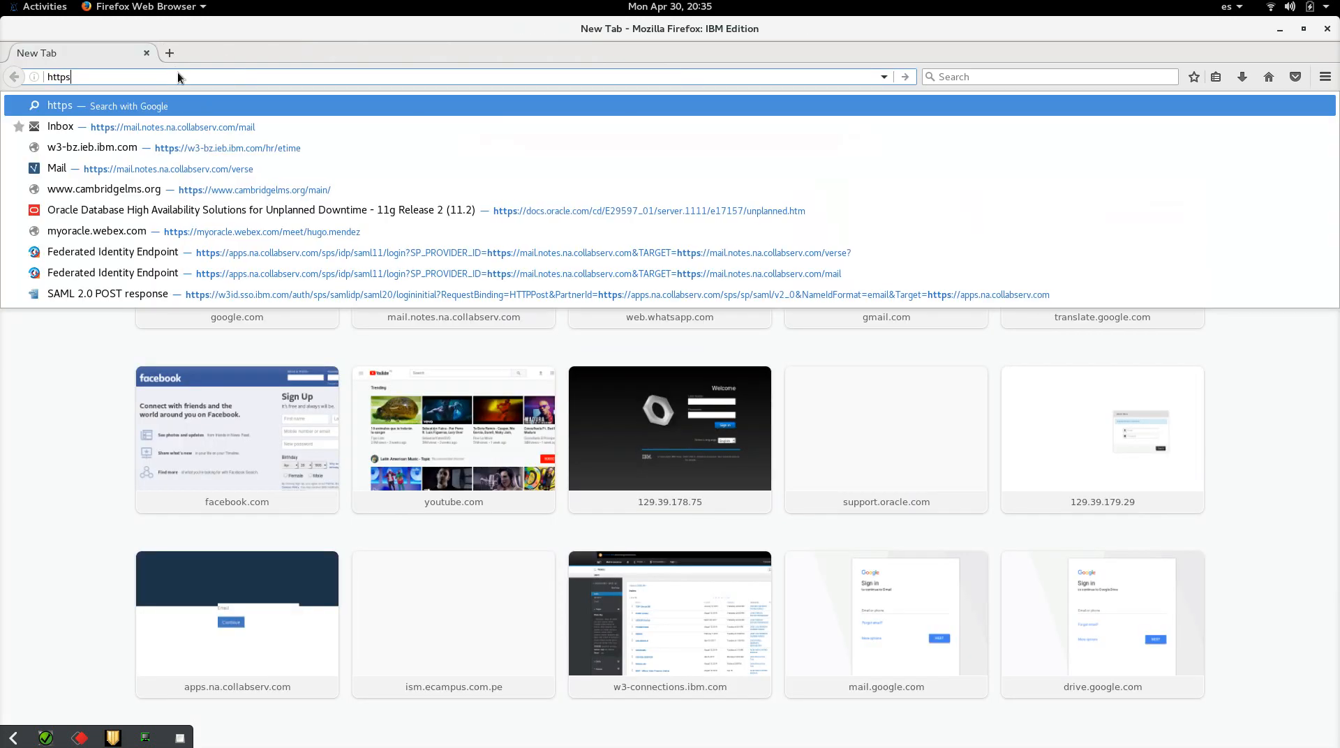
{"action": "type", "text": "://h"}
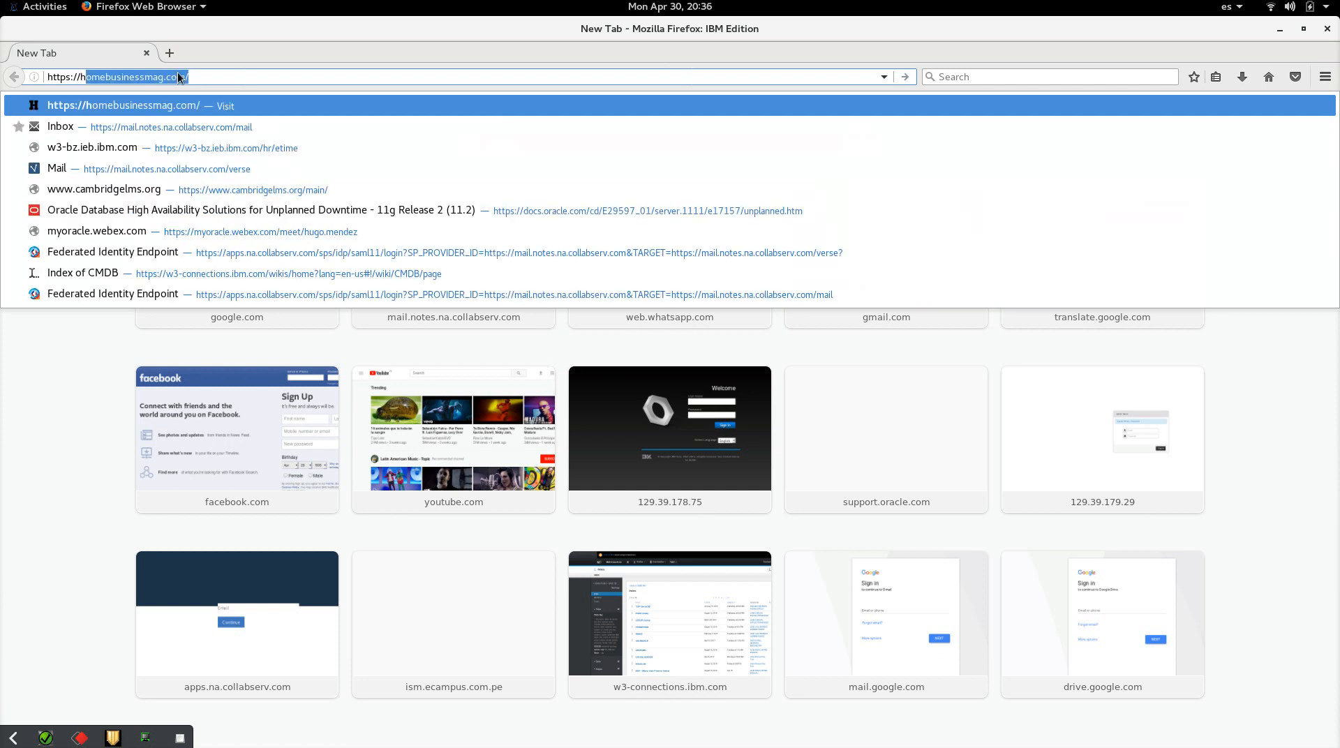
{"action": "key", "text": "BackSpace"}
{"action": "key", "text": "BackSpace"}
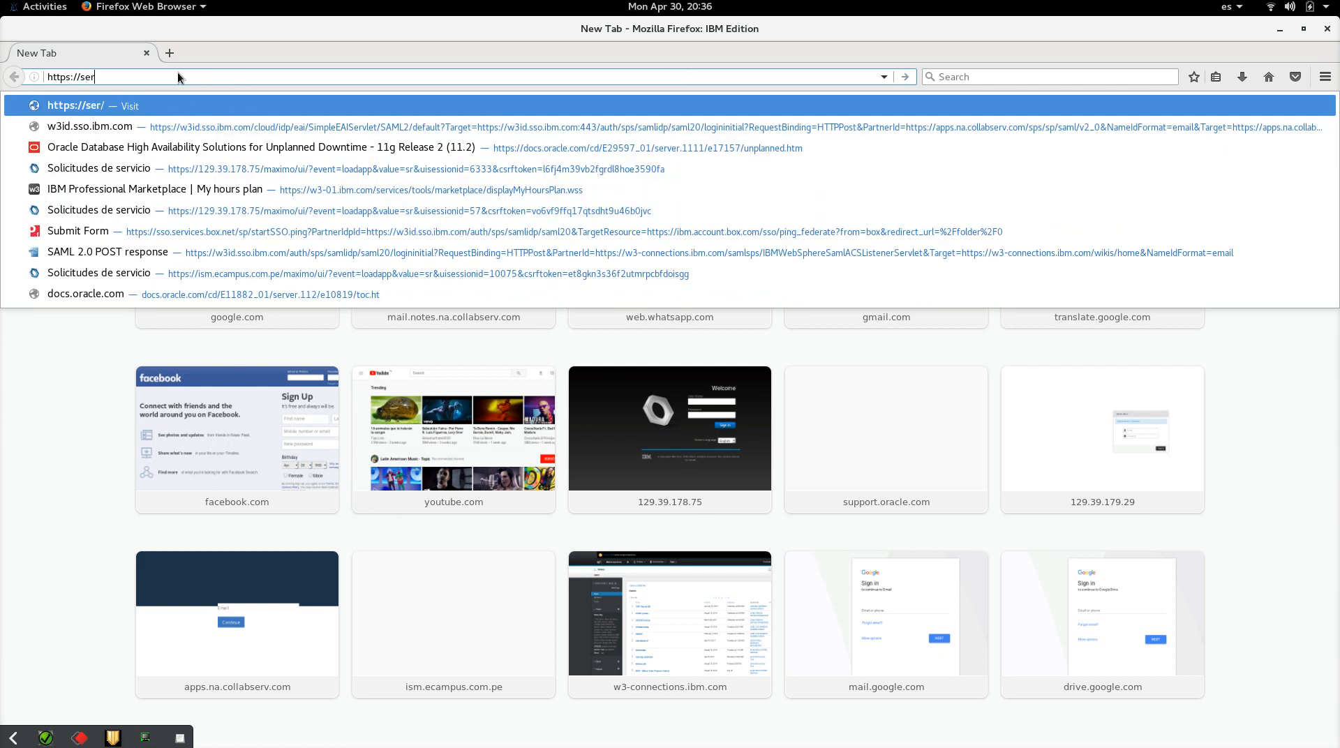
{"action": "type", "text": "172"}
{"action": "key", "text": "BackSpace"}
{"action": "key", "text": "BackSpace"}
{"action": "type", "text": "92."}
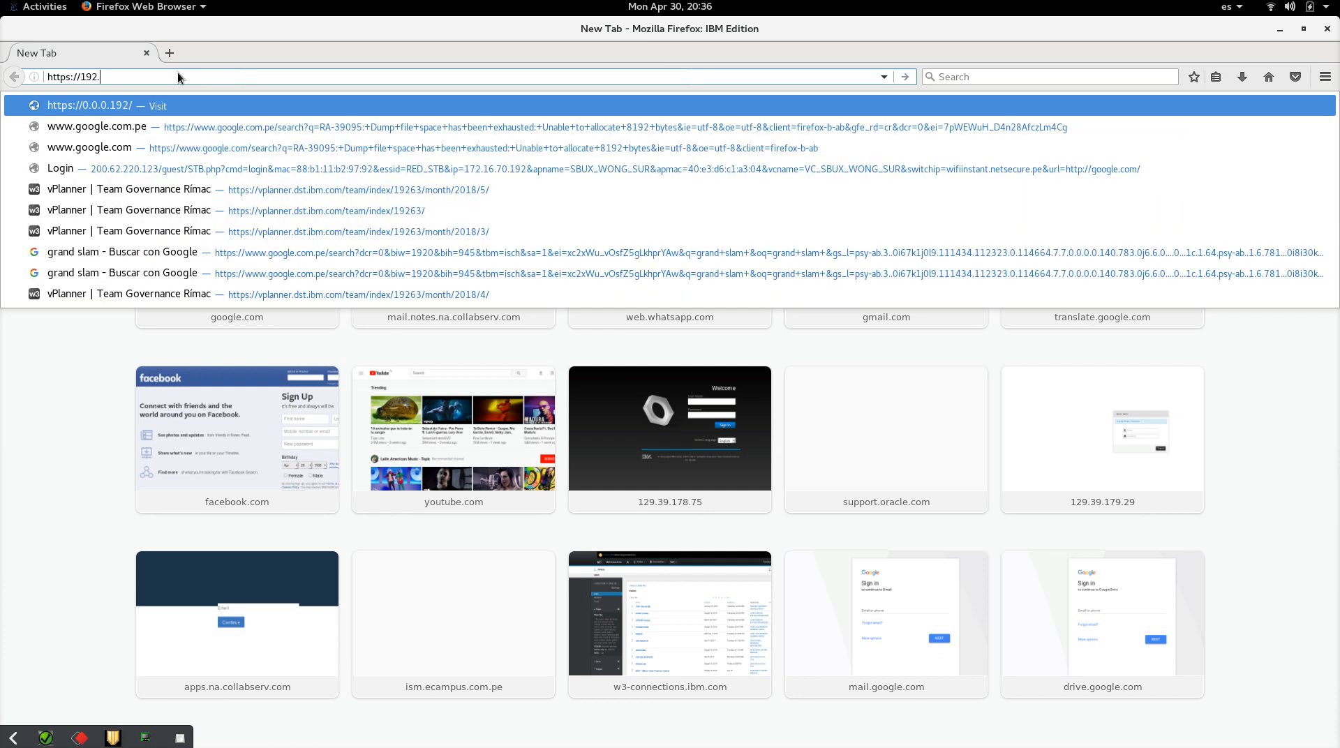
{"action": "type", "text": "168."}
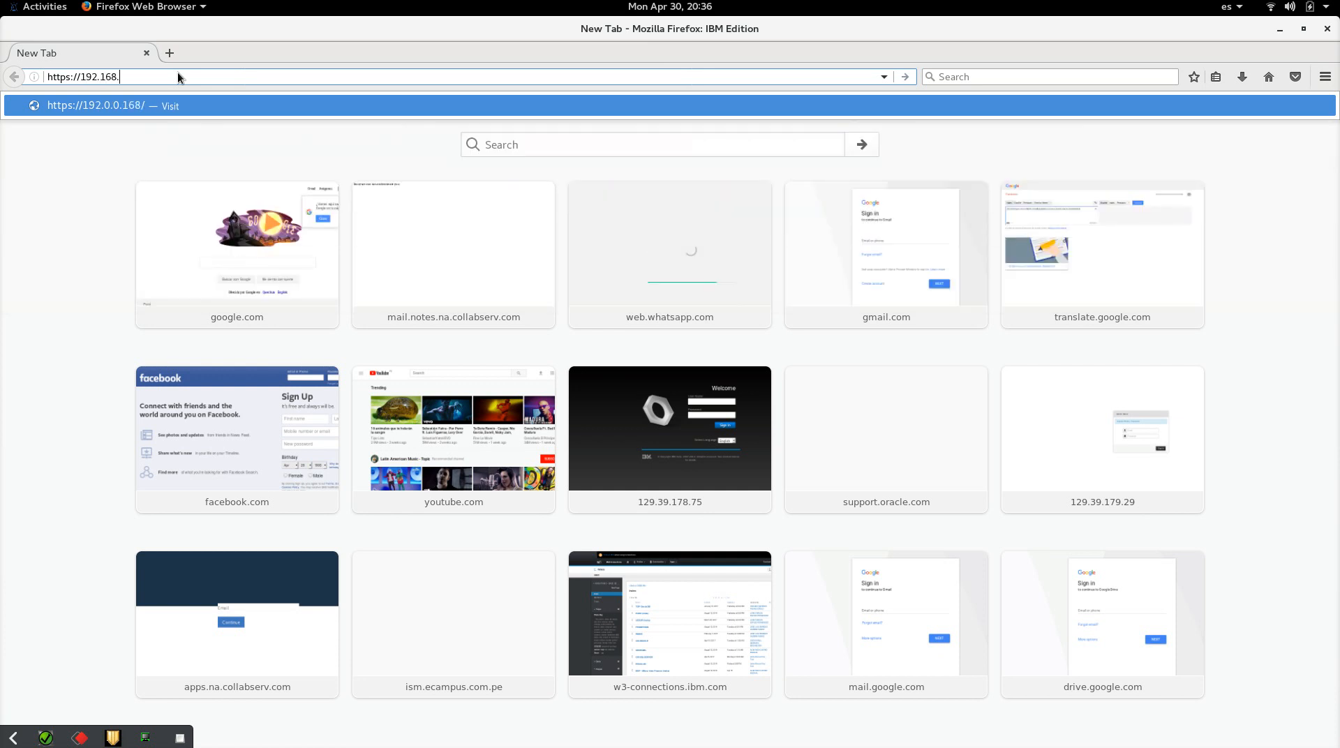
{"action": "type", "text": "1.100:5500/em"}
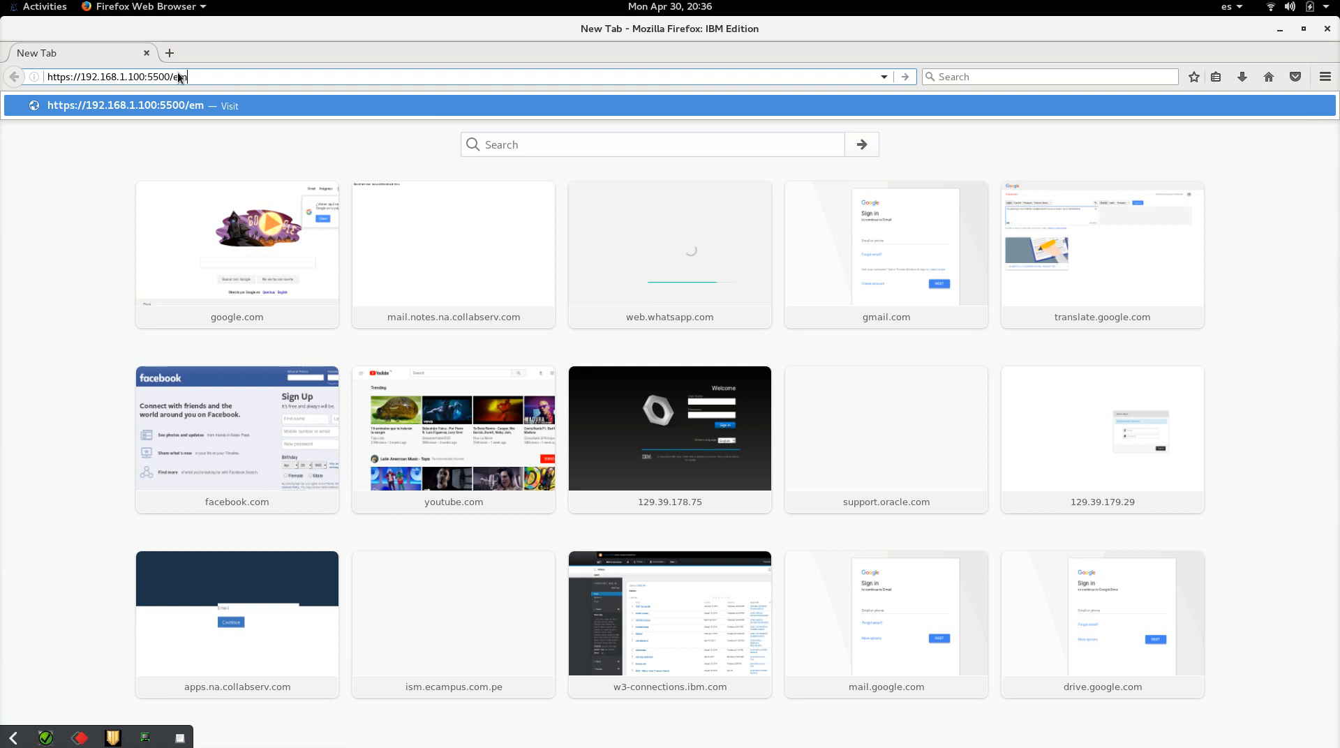
{"action": "key", "text": "Return"}
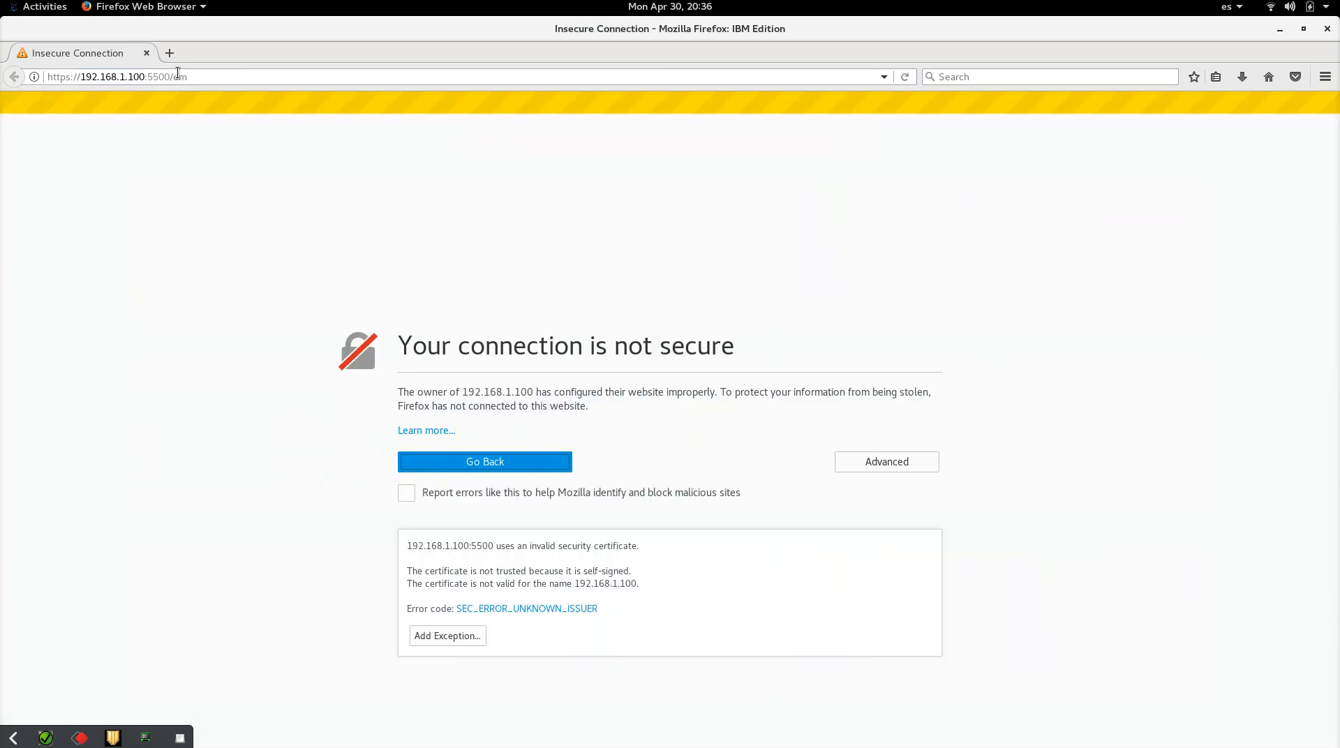
{"action": "left_click", "coordinate": [446, 638]}
{"action": "left_click", "coordinate": [484, 572]}
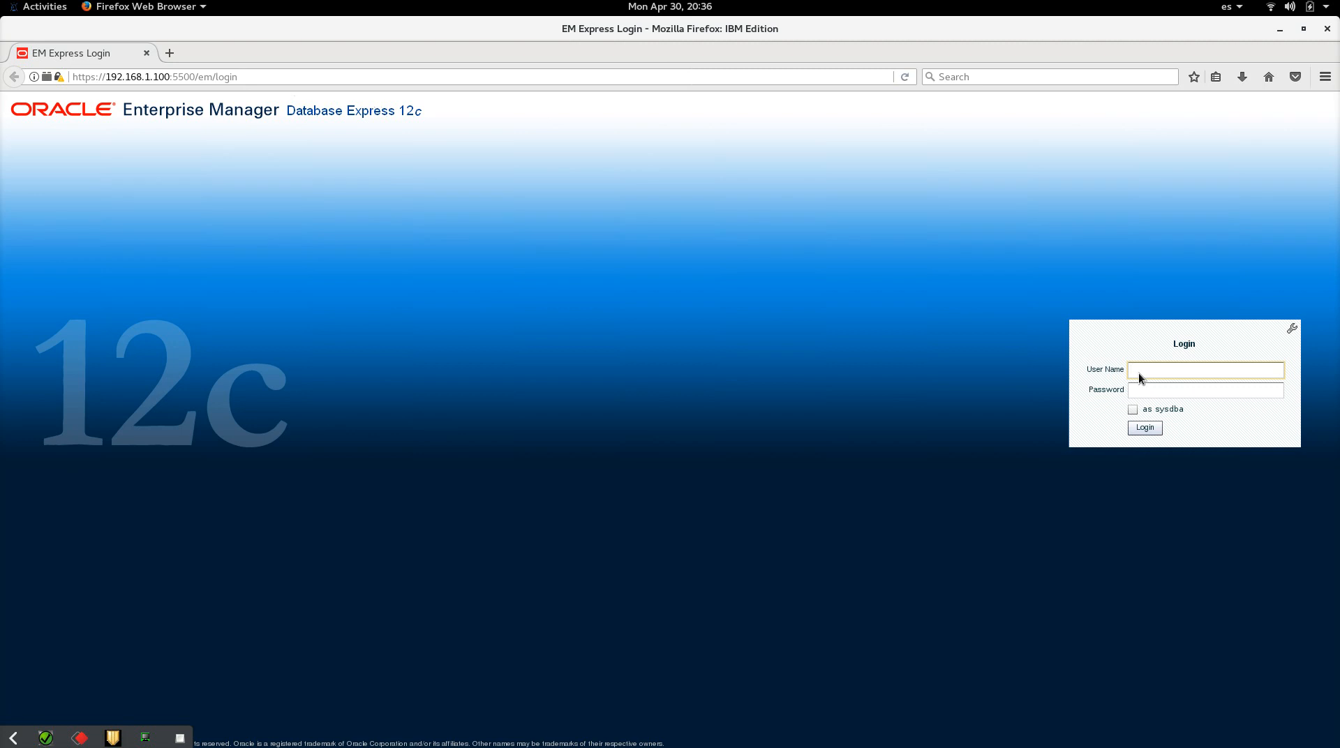
Step: Log in to EM Express as sys with its password and 'as sysdba' ticked
{"action": "key", "text": "Tab"}
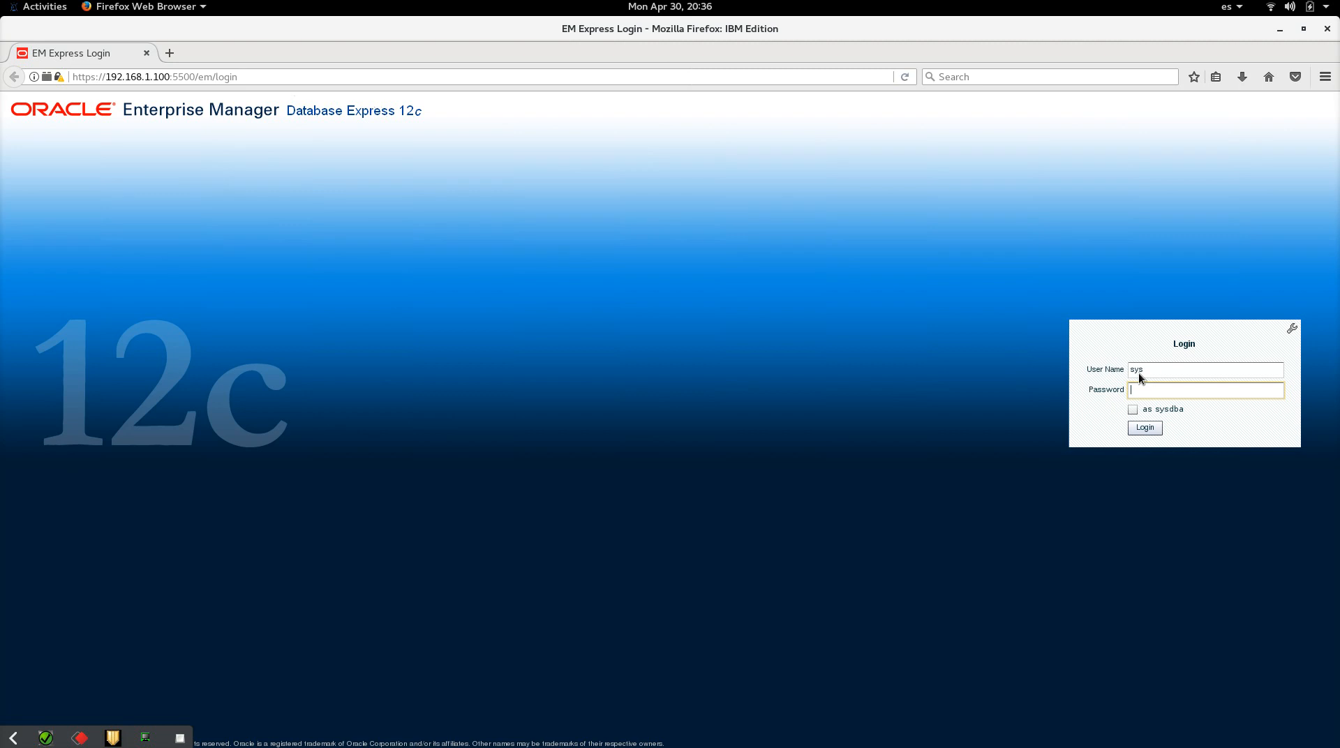
{"action": "type", "text": "racle3"}
{"action": "left_click", "coordinate": [1133, 410]}
{"action": "double_click", "coordinate": [1137, 373]}
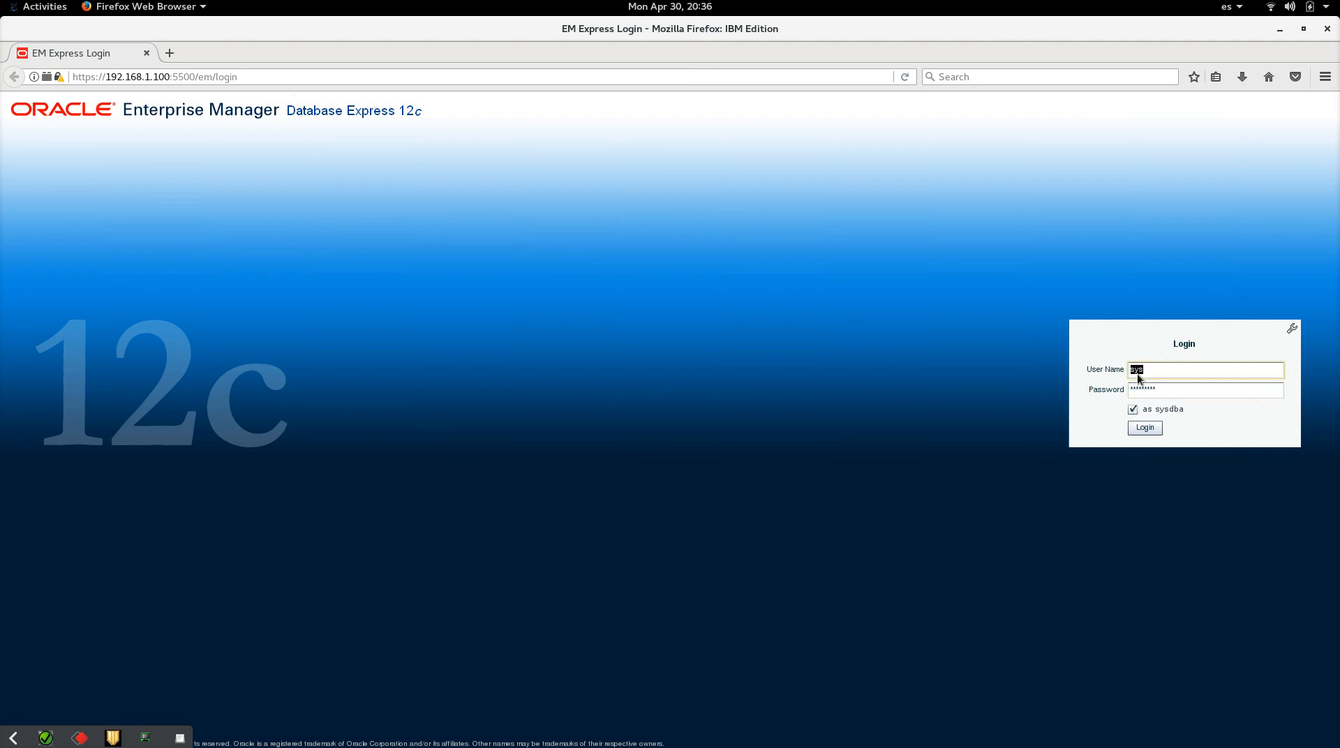
{"action": "left_click", "coordinate": [1147, 428]}
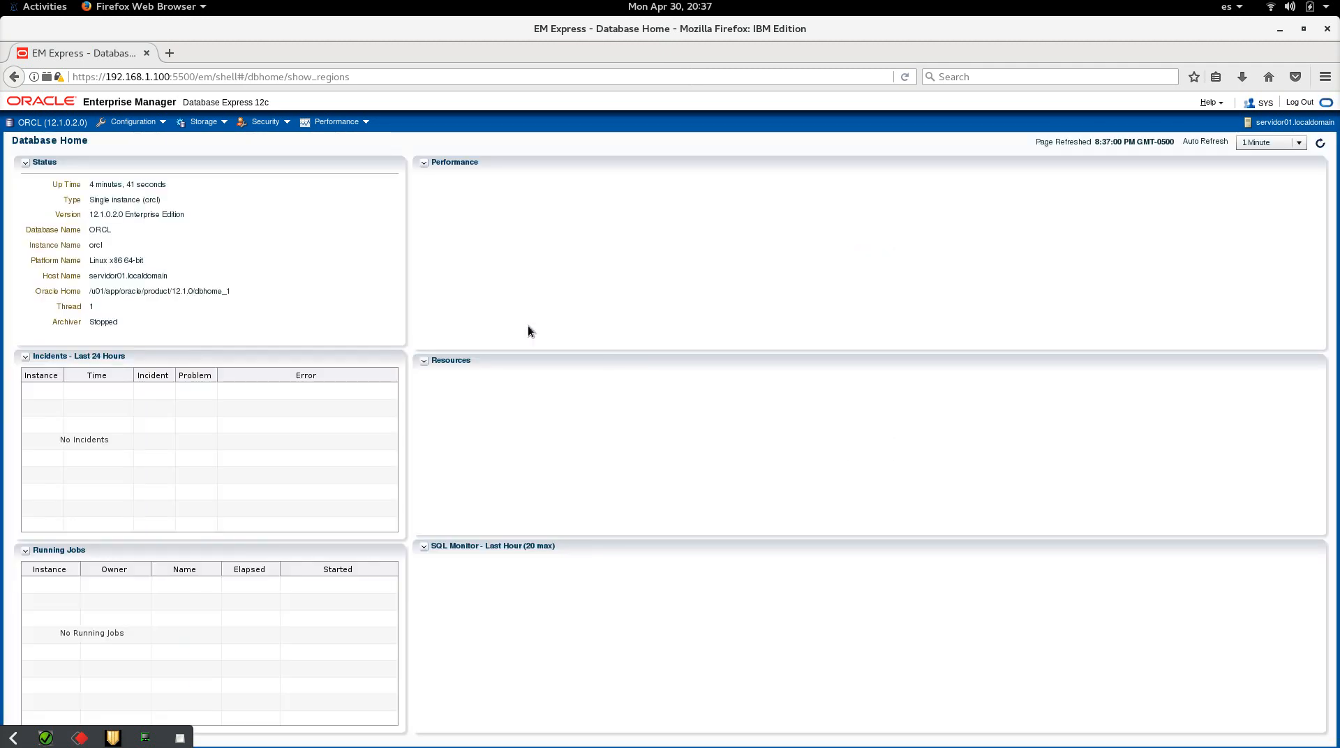
Step: Highlight the Up Time, Version and Oracle Home entries in the ORCL Status panel
{"action": "left_click_drag", "start_coordinate": [96, 186], "coordinate": [141, 187]}
{"action": "left_click", "coordinate": [164, 200]}
{"action": "left_click_drag", "start_coordinate": [97, 214], "coordinate": [152, 217]}
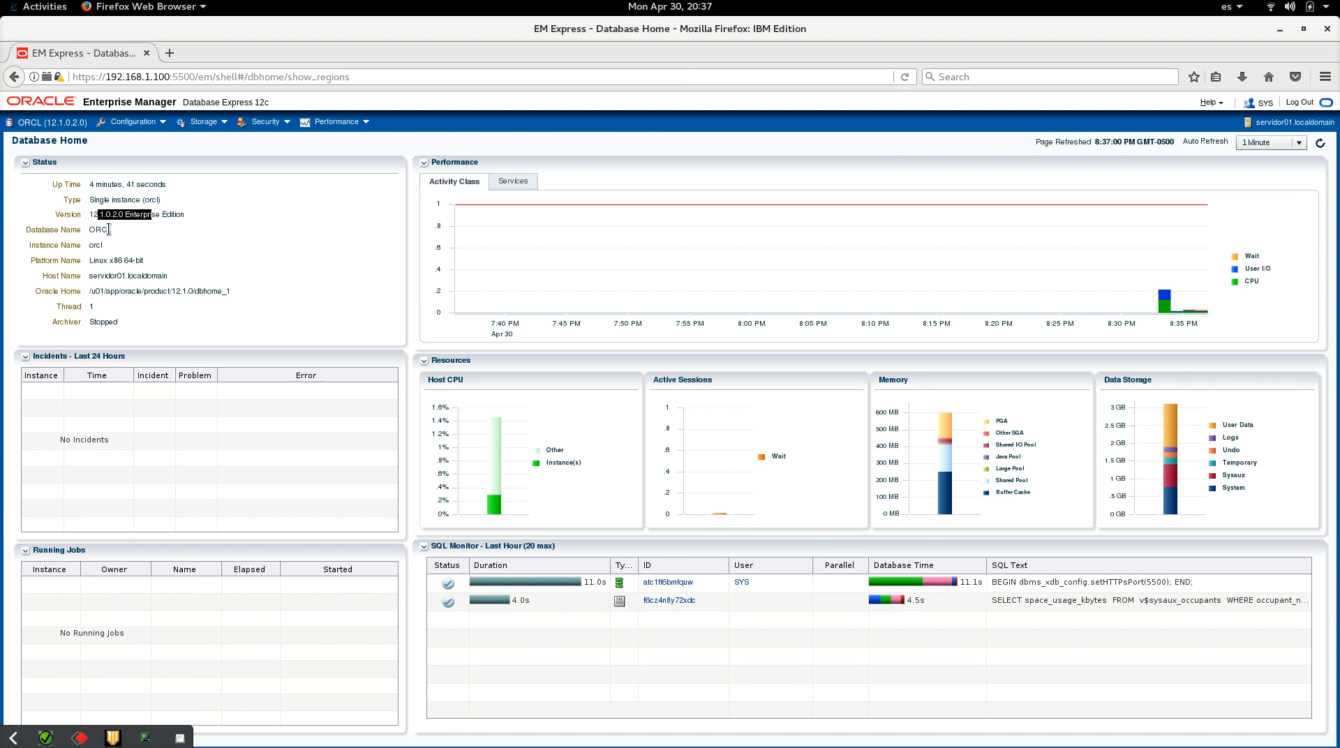
{"action": "left_click", "coordinate": [87, 232]}
{"action": "left_click_drag", "start_coordinate": [115, 275], "coordinate": [211, 291]}
{"action": "left_click", "coordinate": [78, 305]}
Step: Browse the Performance, Storage, Security and Configuration menus, then log out of EM Express
{"action": "left_click", "coordinate": [335, 122]}
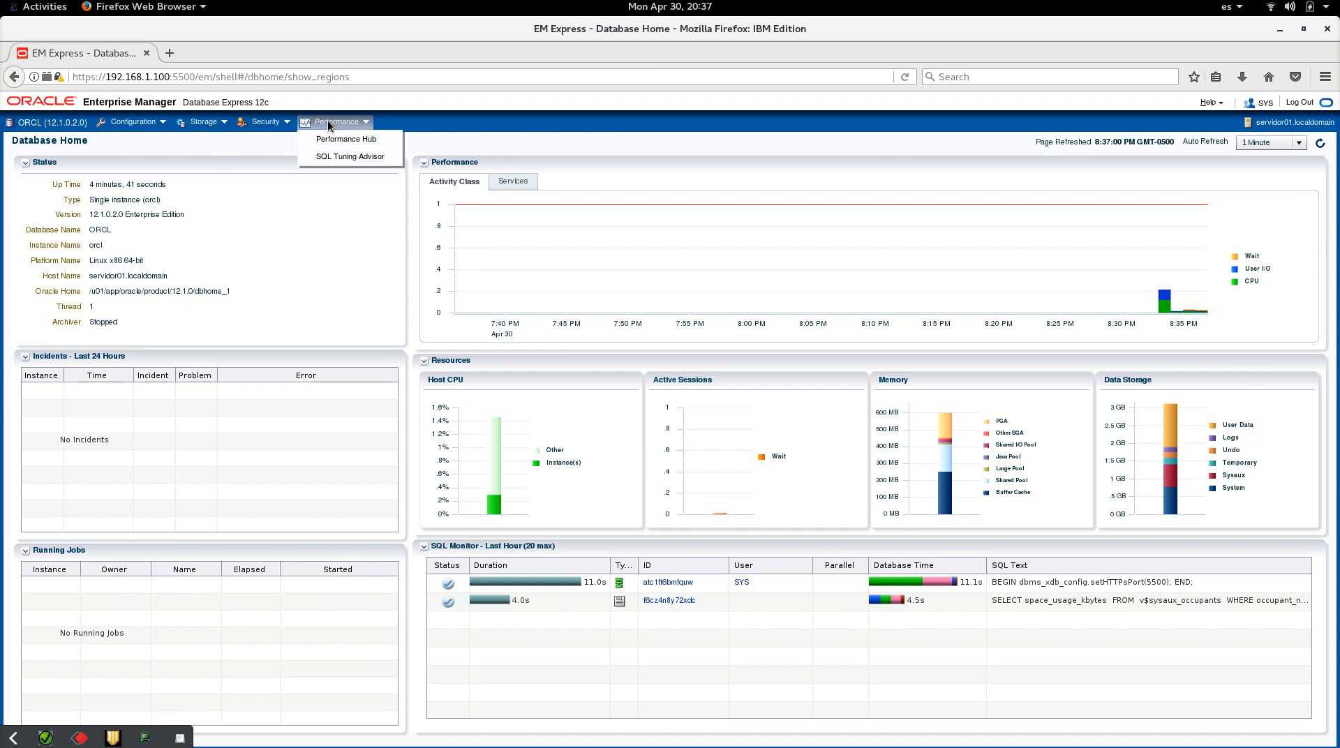
{"action": "left_click", "coordinate": [203, 121]}
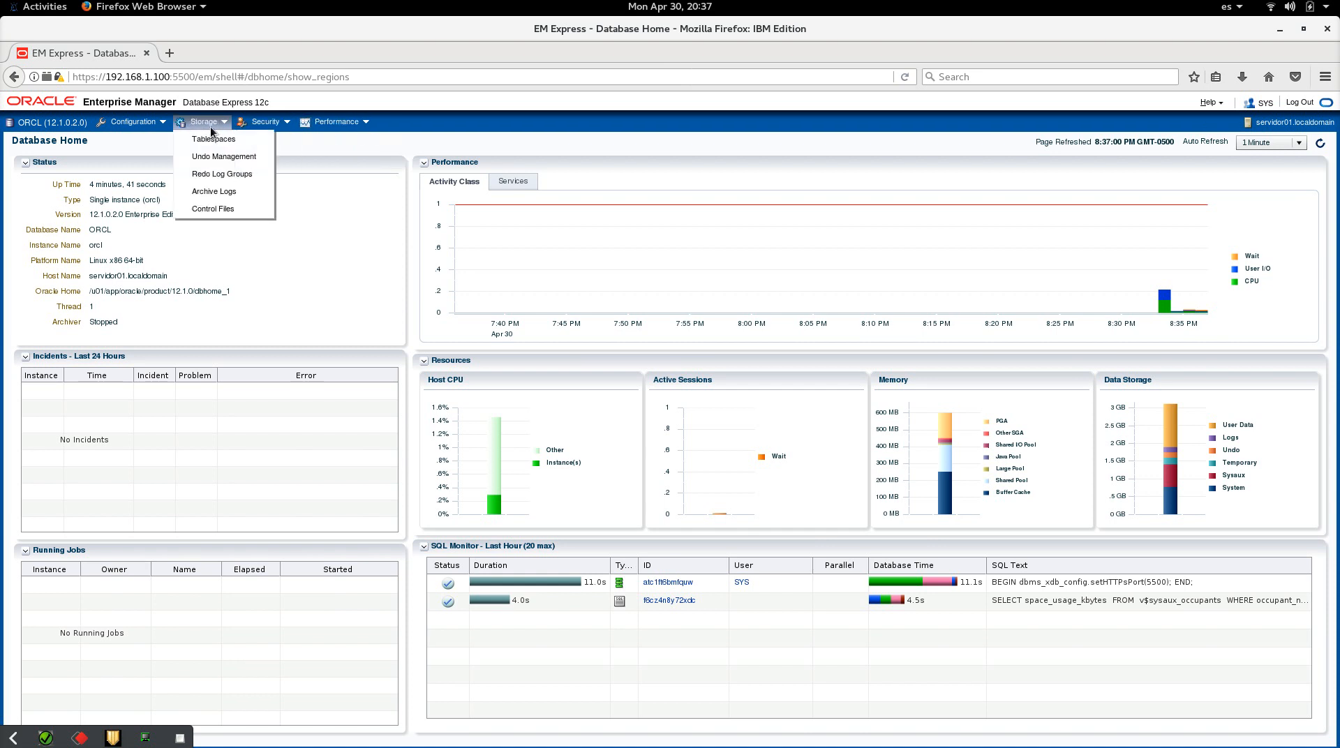
{"action": "left_click", "coordinate": [257, 127]}
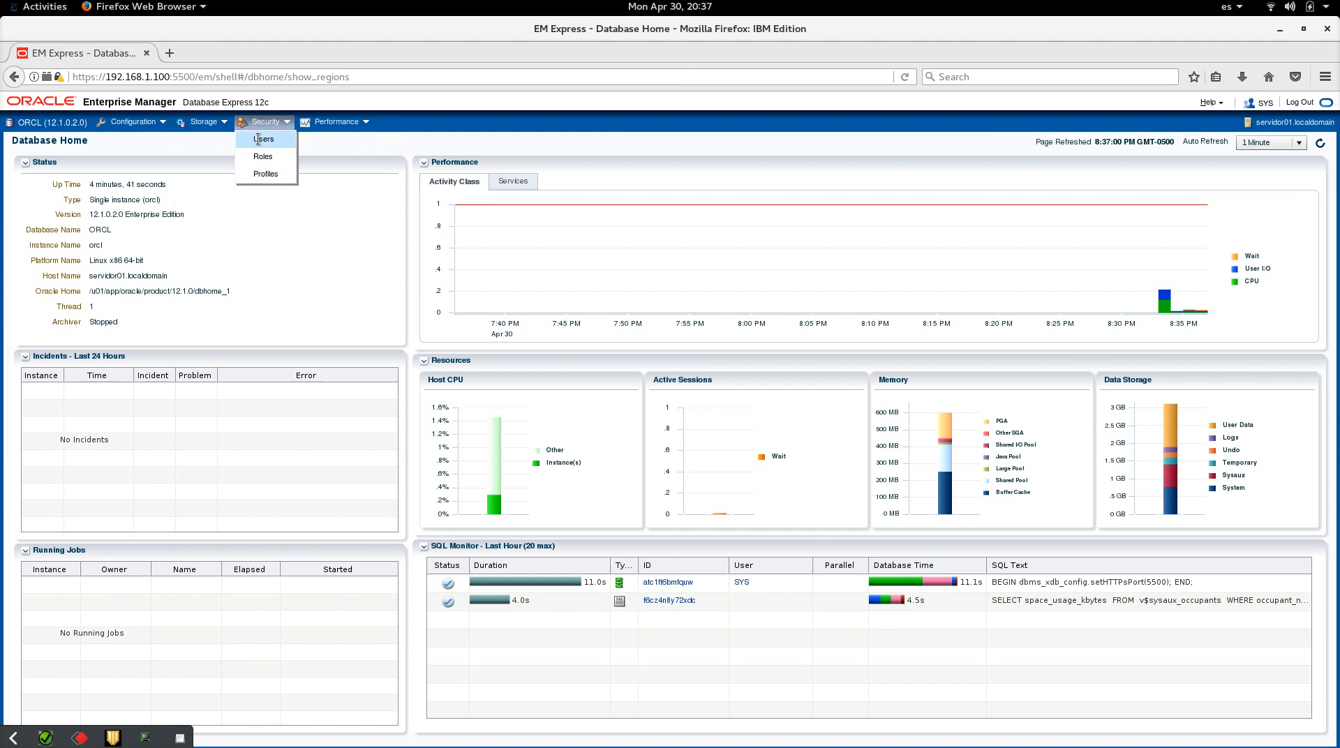
{"action": "left_click", "coordinate": [157, 124]}
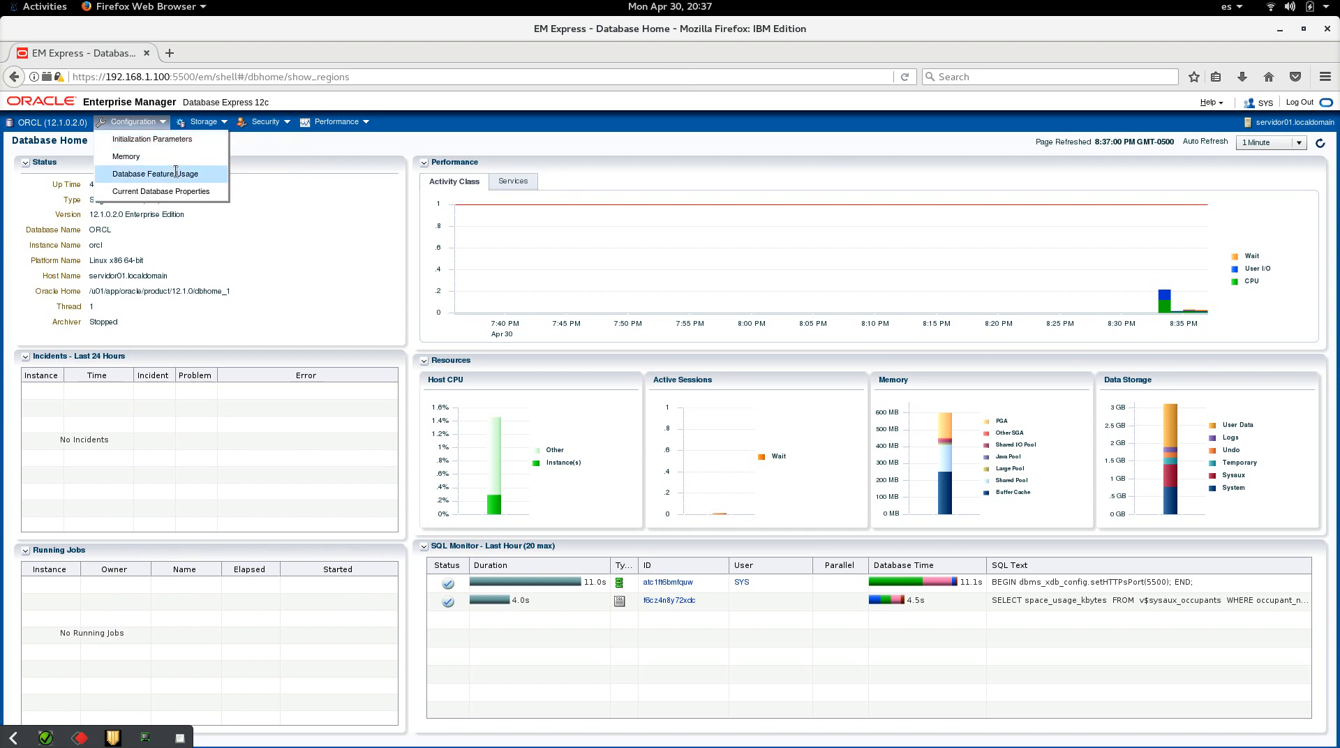
{"action": "left_click", "coordinate": [520, 647]}
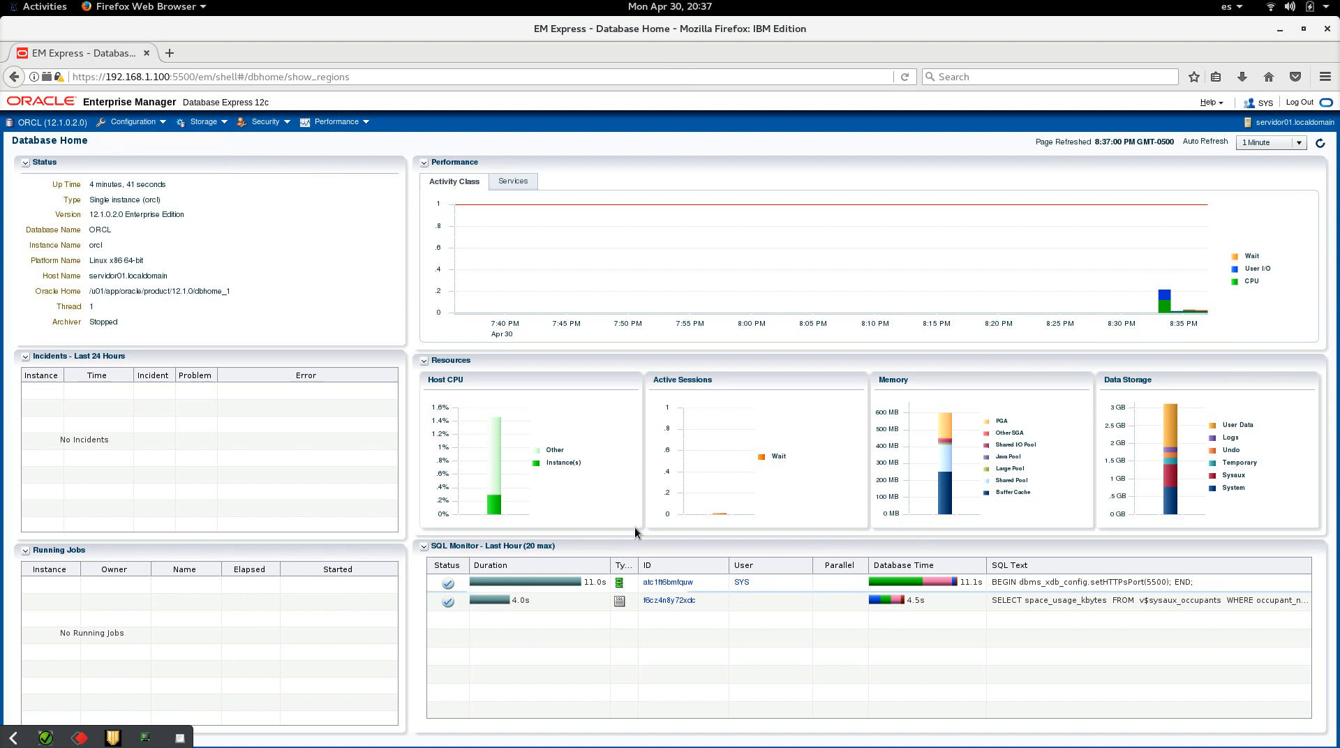
{"action": "left_click", "coordinate": [1300, 102]}
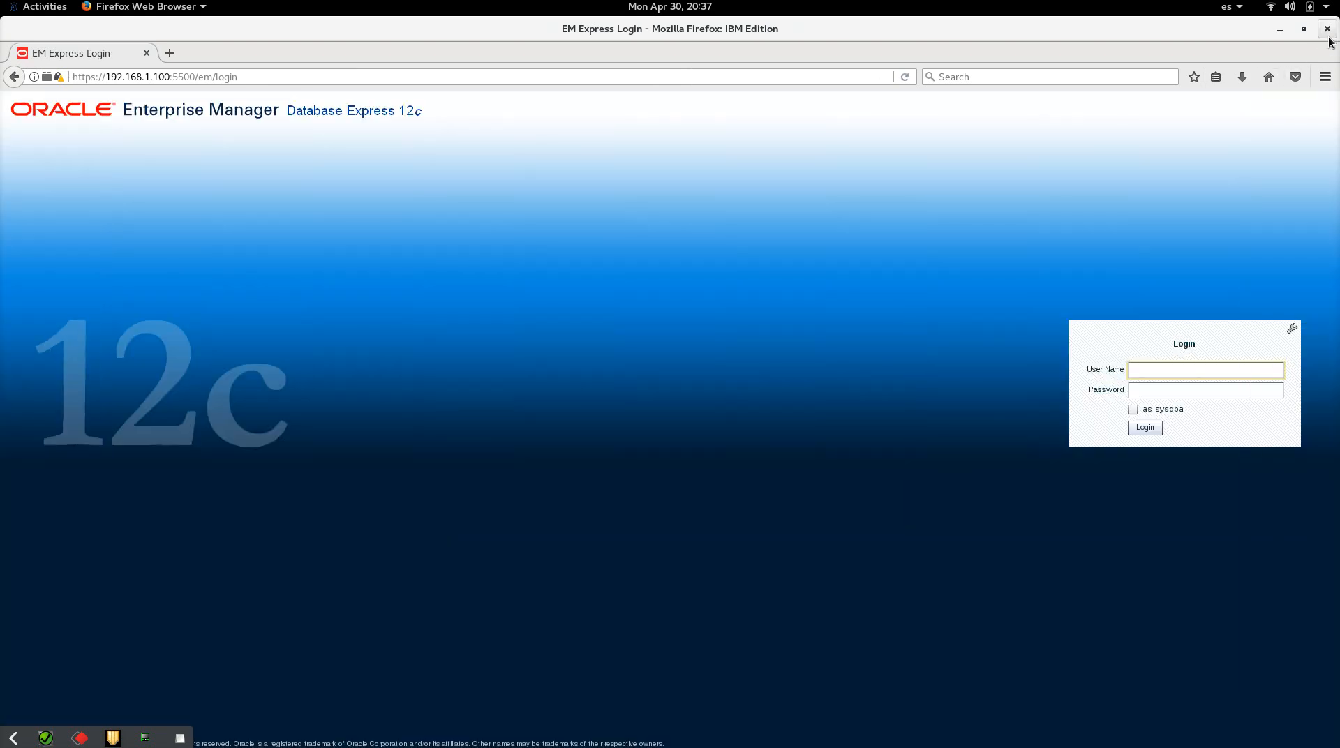
Step: Close host Firefox and nudge the Oracle12c Clone VirtualBox window slightly left
{"action": "left_click", "coordinate": [1328, 31]}
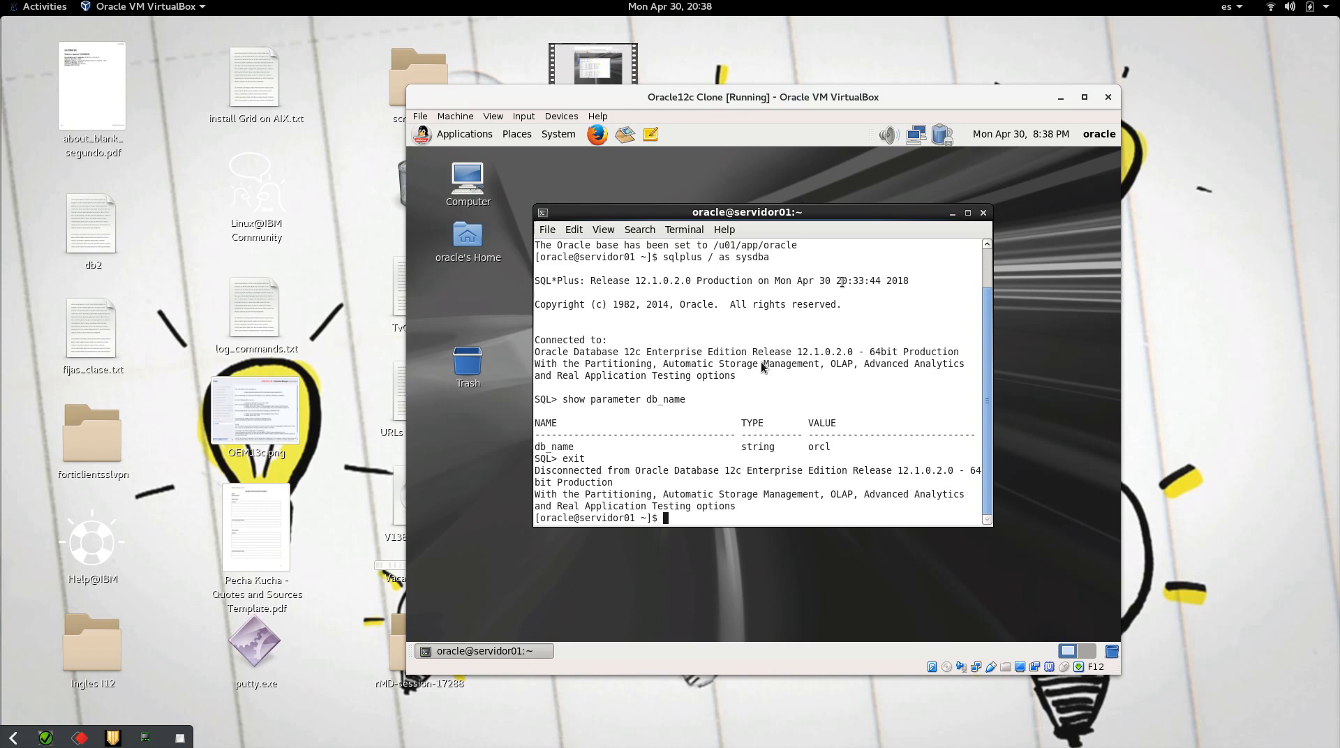
{"action": "left_click_drag", "start_coordinate": [757, 92], "coordinate": [720, 85]}
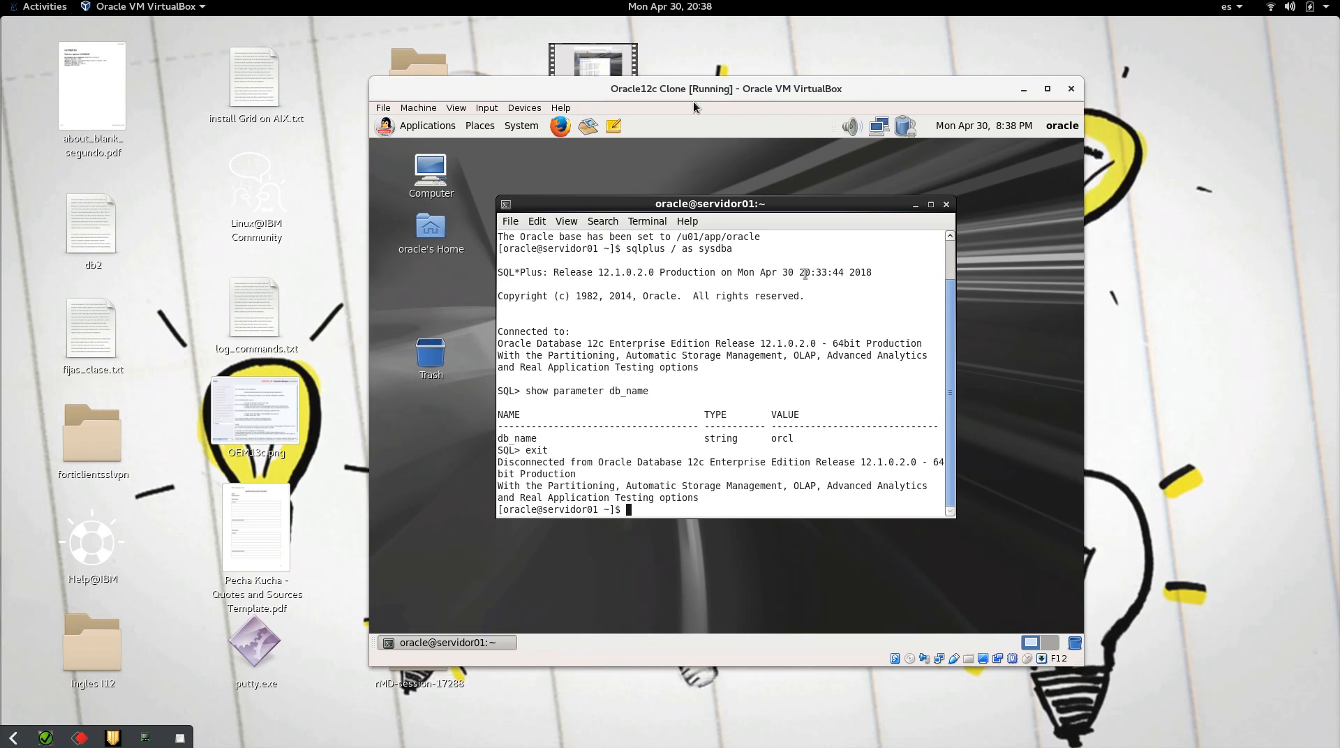